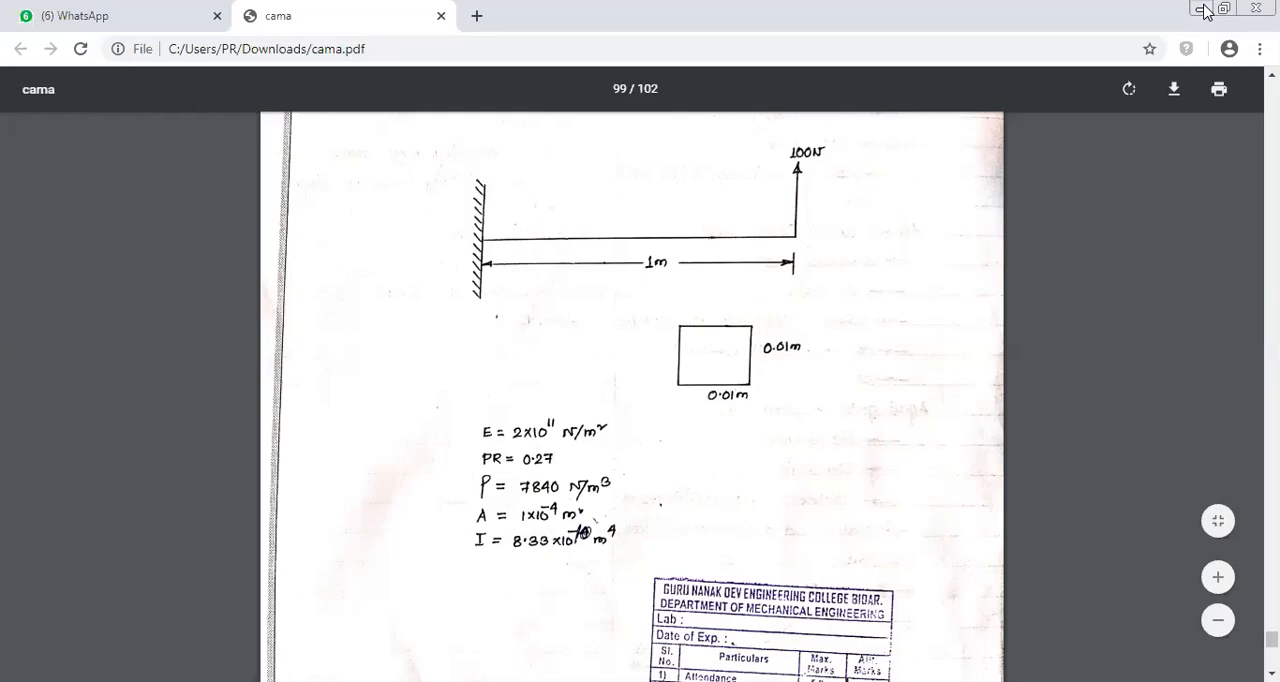
Switch from the problem sheet to ANSYS and confirm the Structural discipline with the h-Method in the GUI filtering preferences
click(1202, 9)
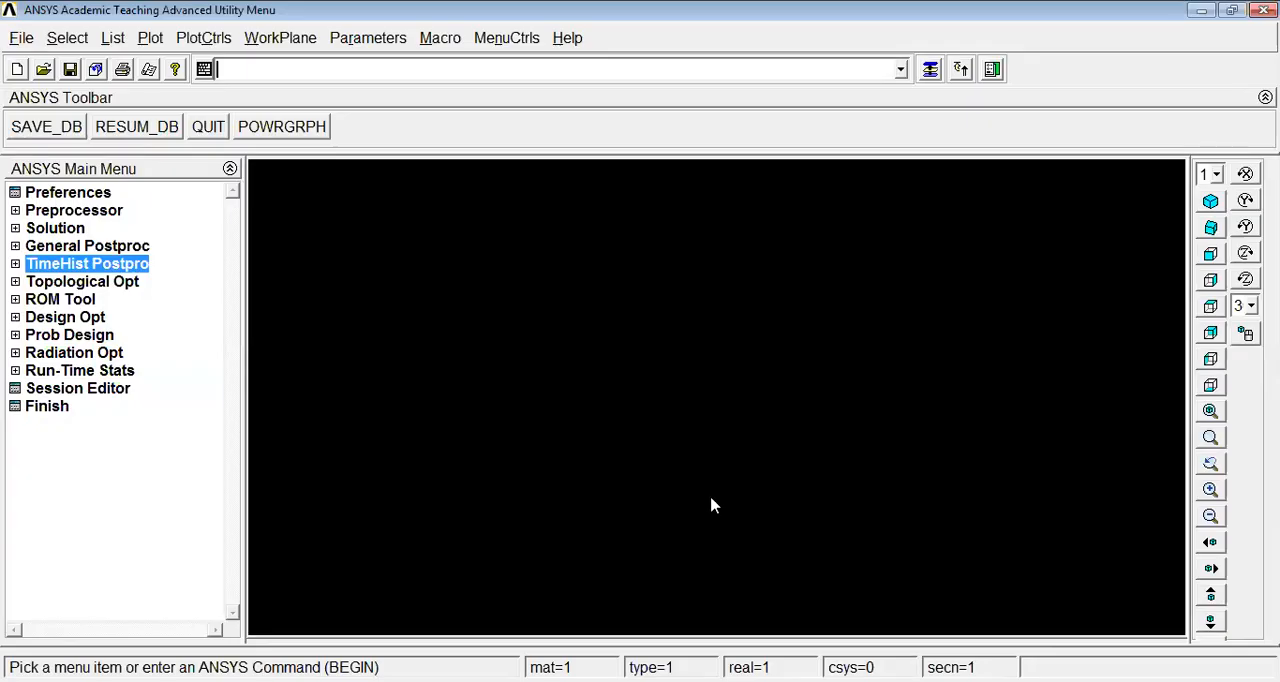
click(78, 197)
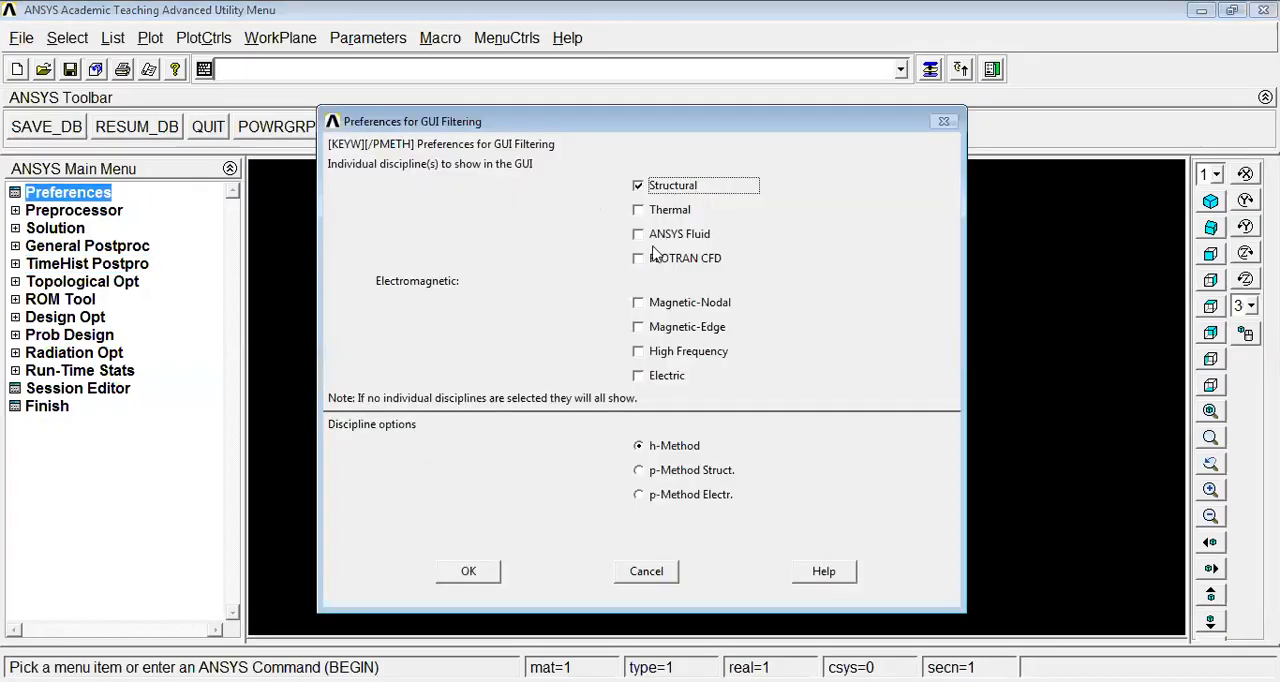
click(466, 571)
Add the 2D elastic 3 beam (BEAM3) as element type 1 in the preprocessor
click(106, 211)
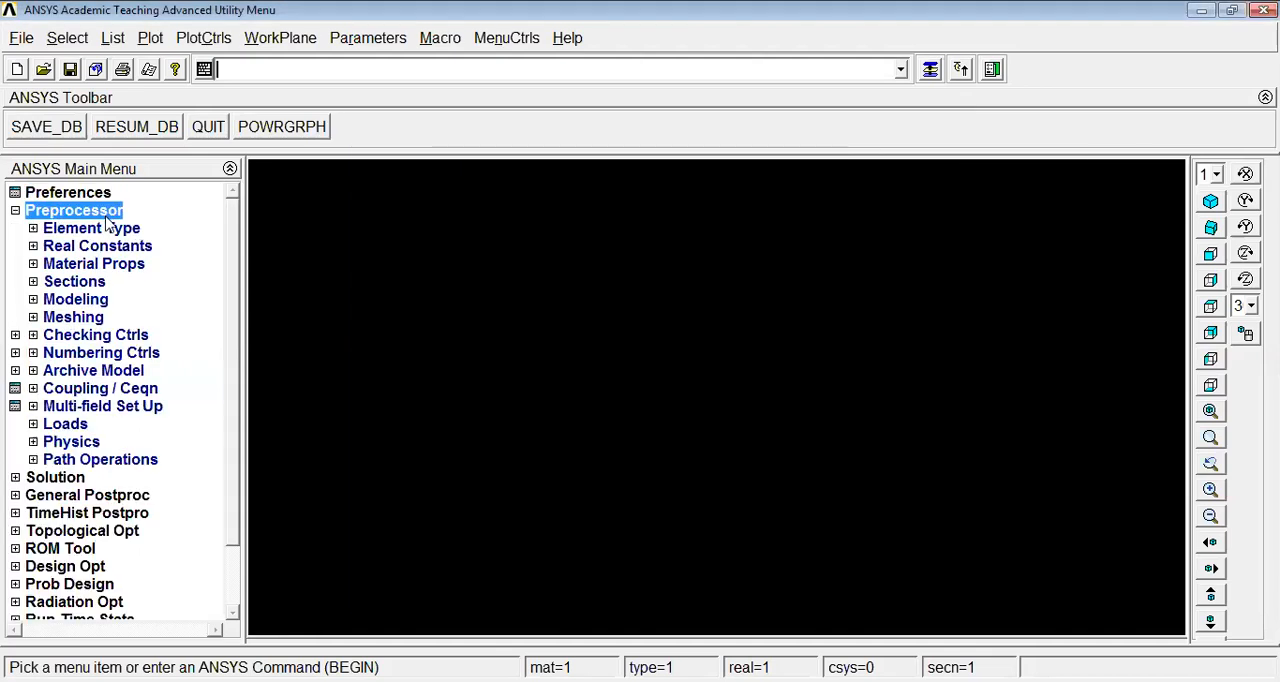
click(110, 229)
click(115, 246)
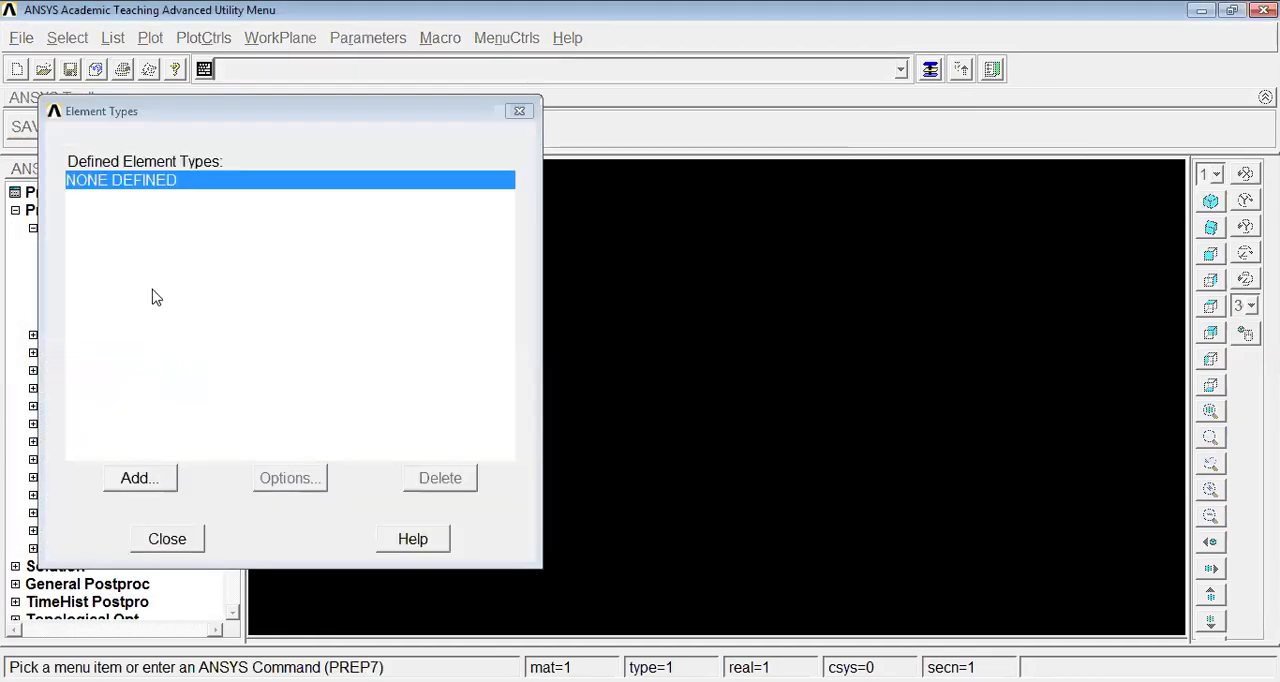
click(128, 480)
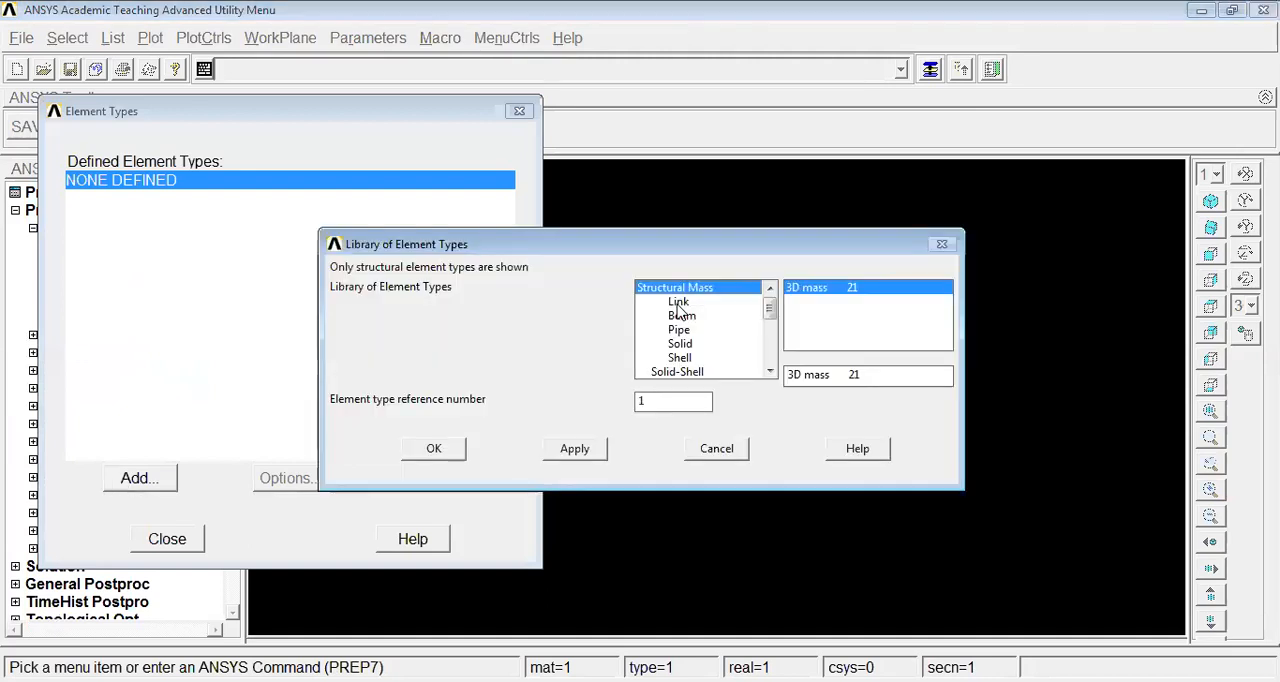
click(681, 316)
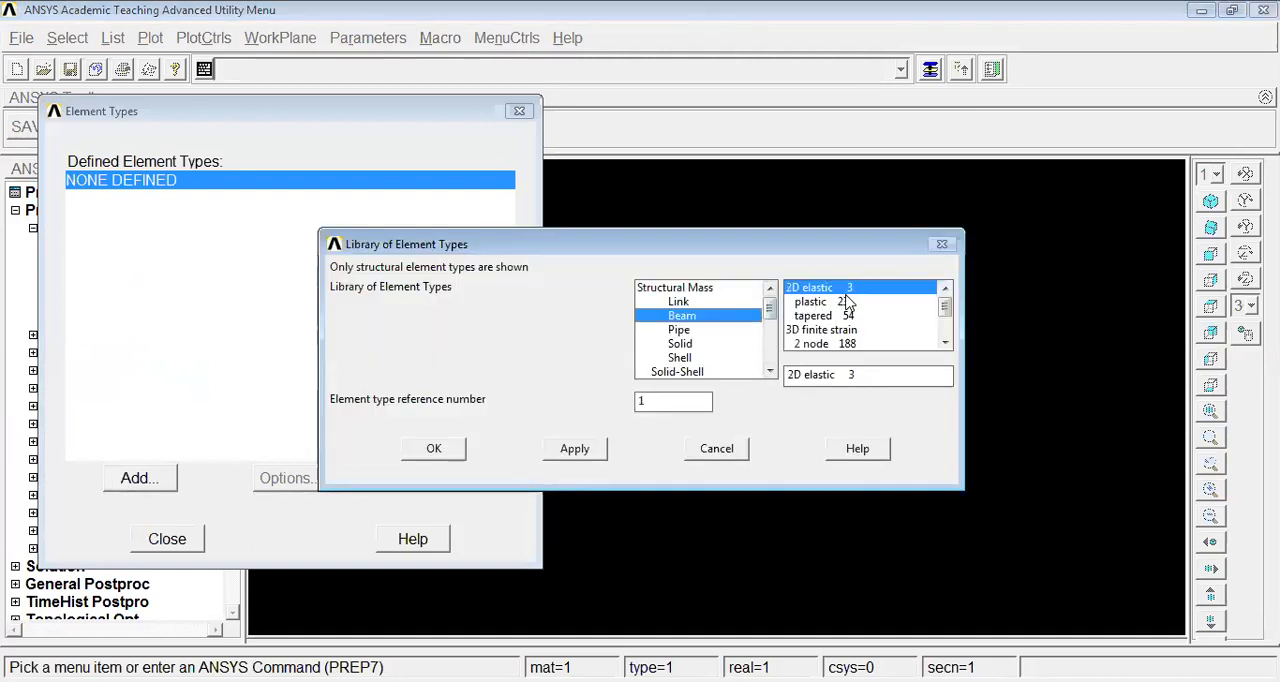
click(436, 449)
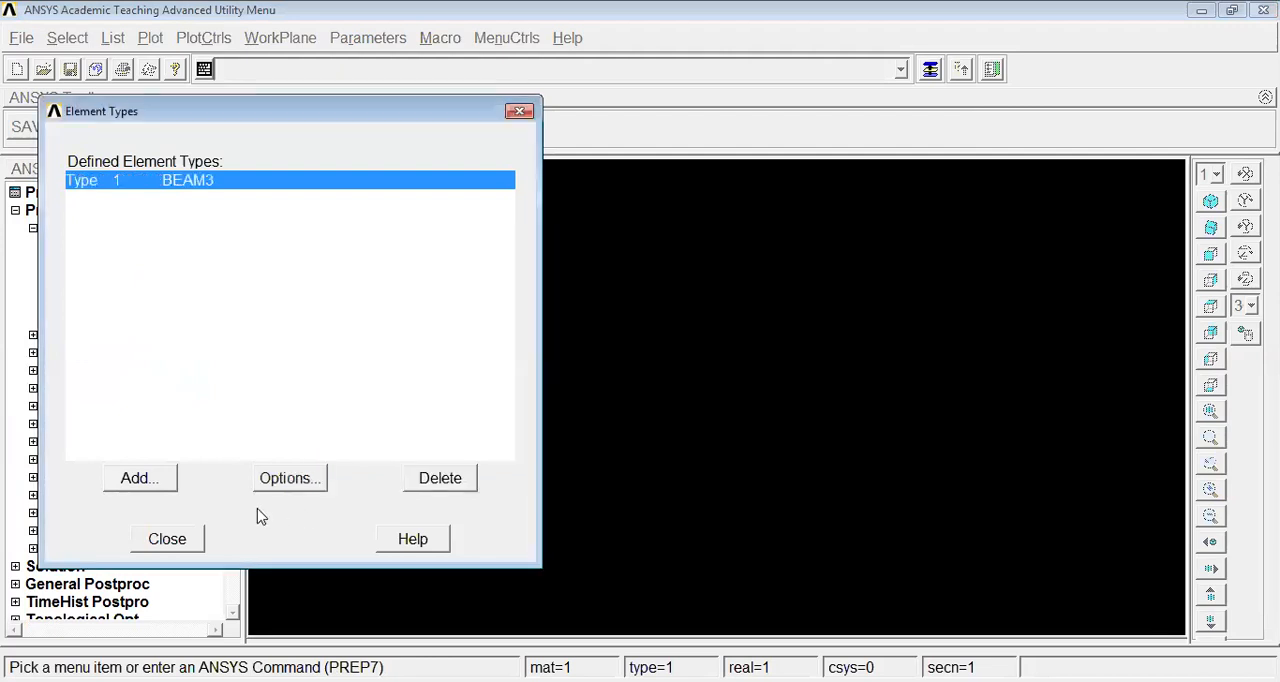
click(160, 541)
click(44, 229)
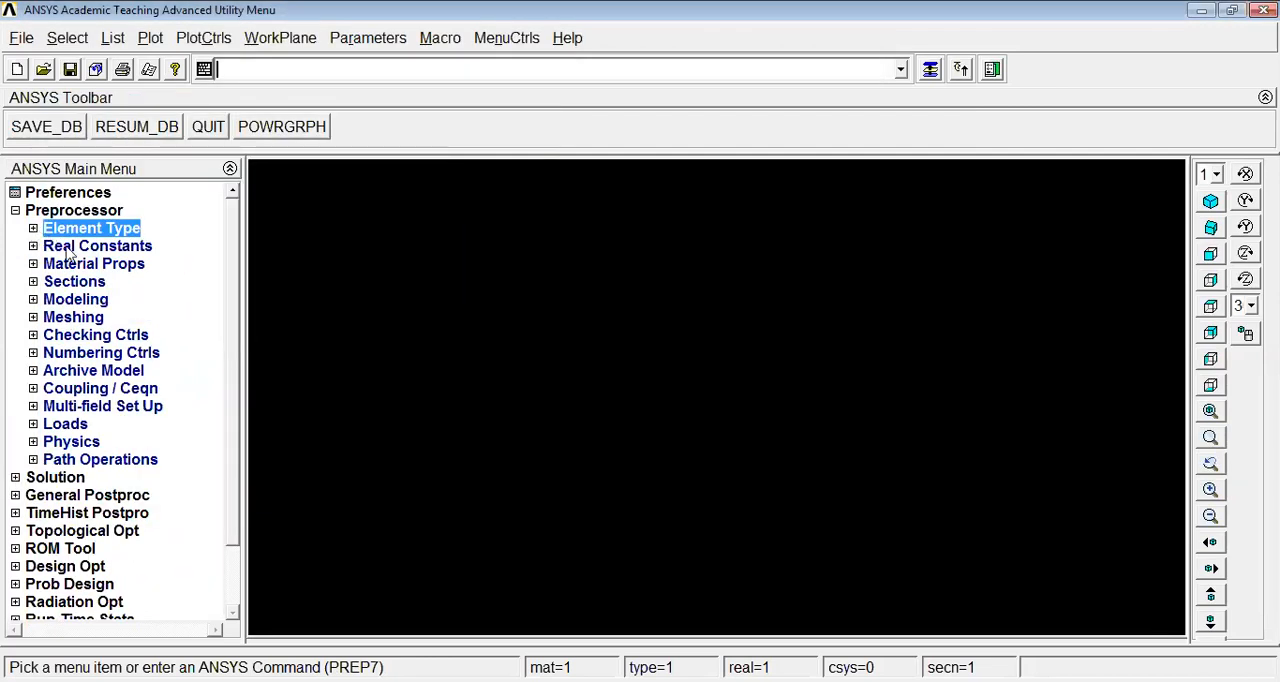
Define real constant set 1 for BEAM3 with area 1e-4, area moment of inertia 8.33e-10 and total beam height 0.01
click(72, 247)
click(100, 265)
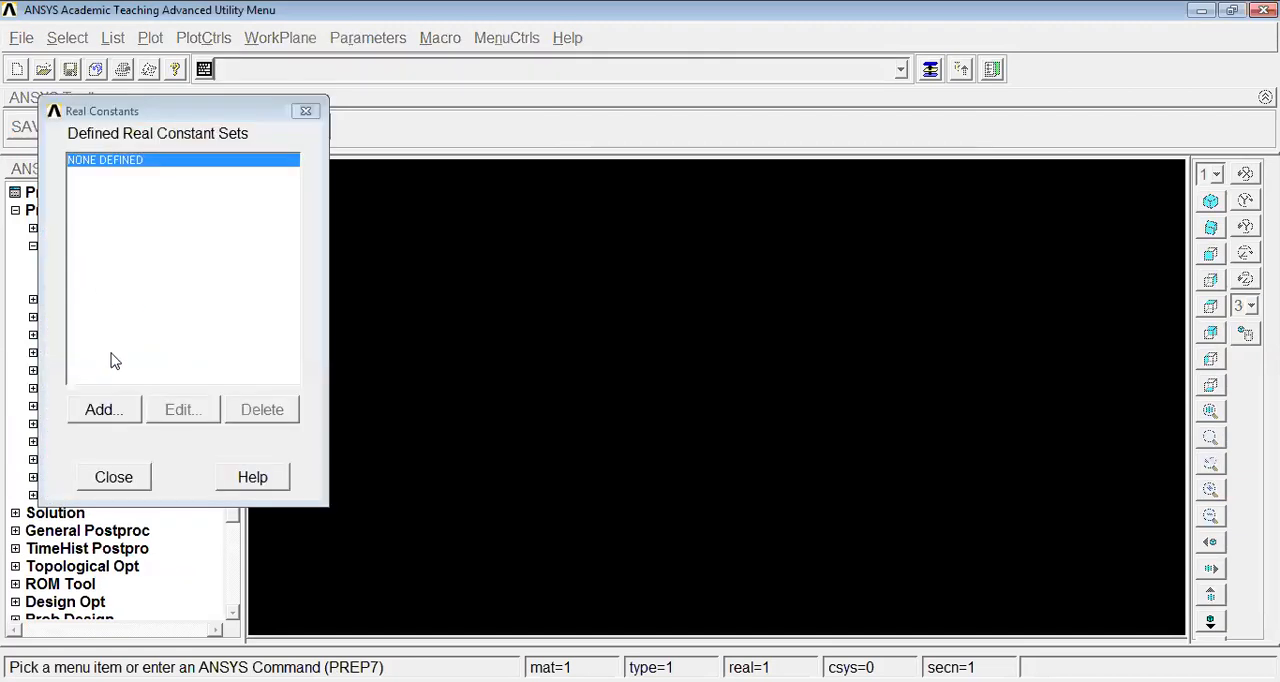
click(104, 412)
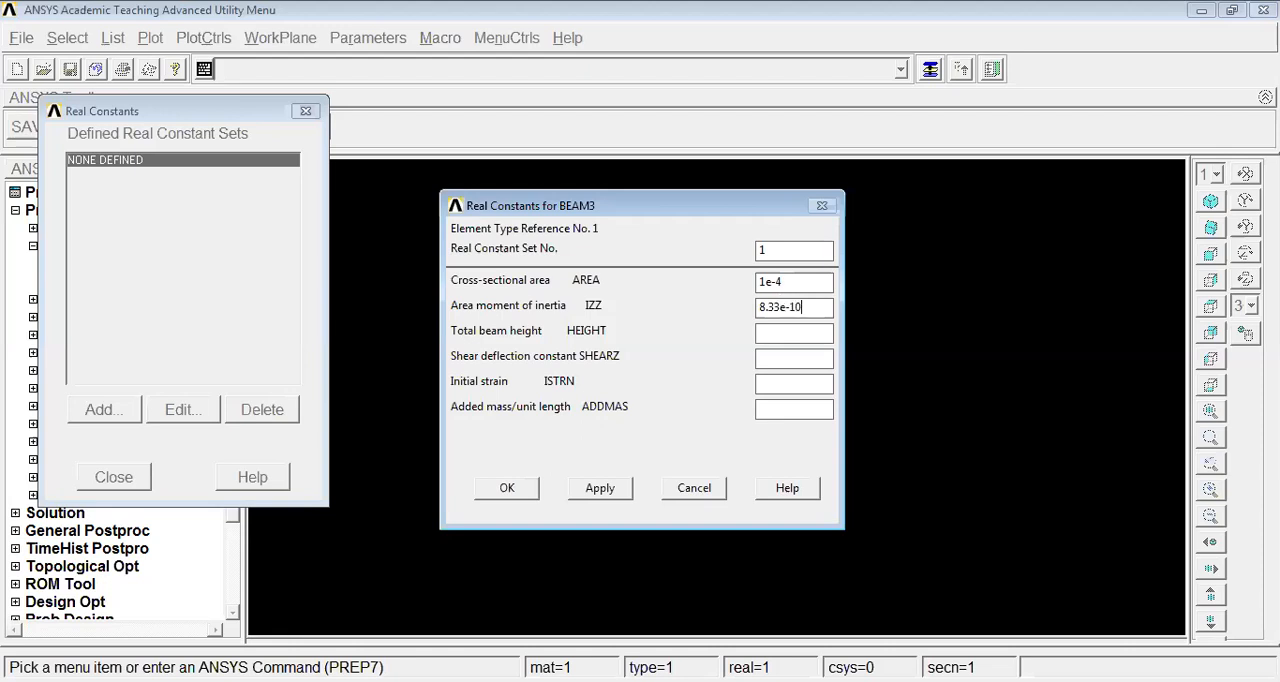
click(811, 338)
click(503, 488)
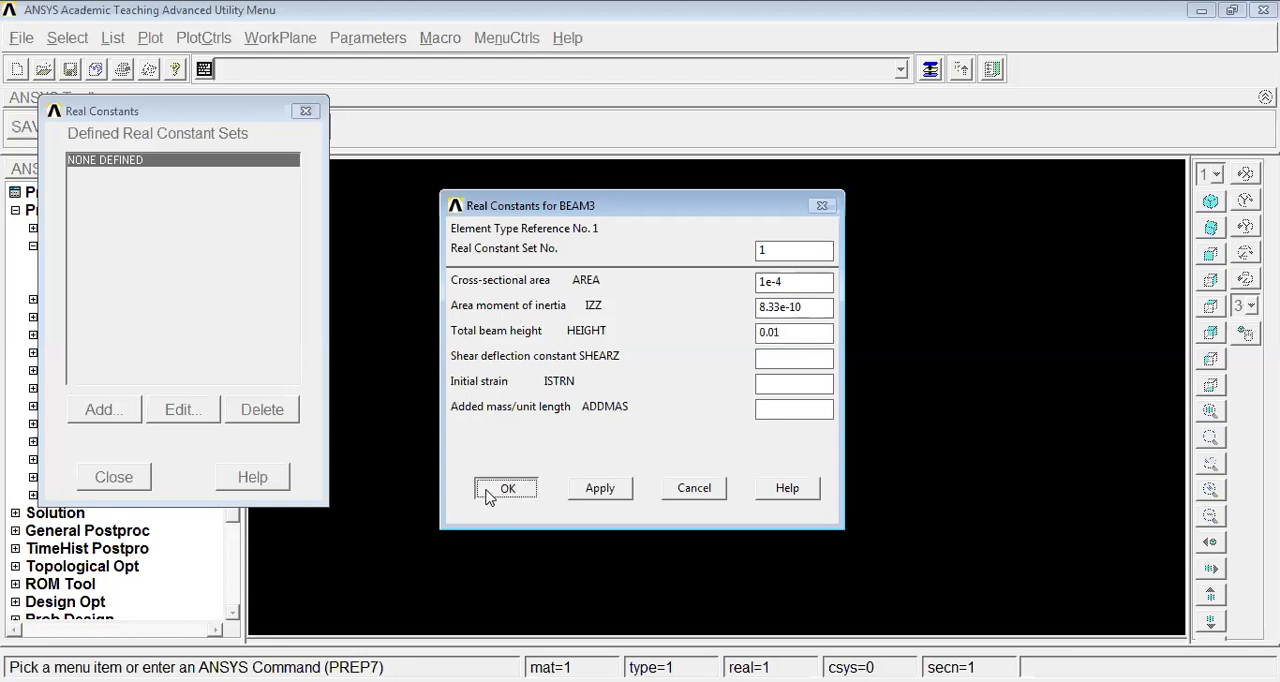
click(110, 479)
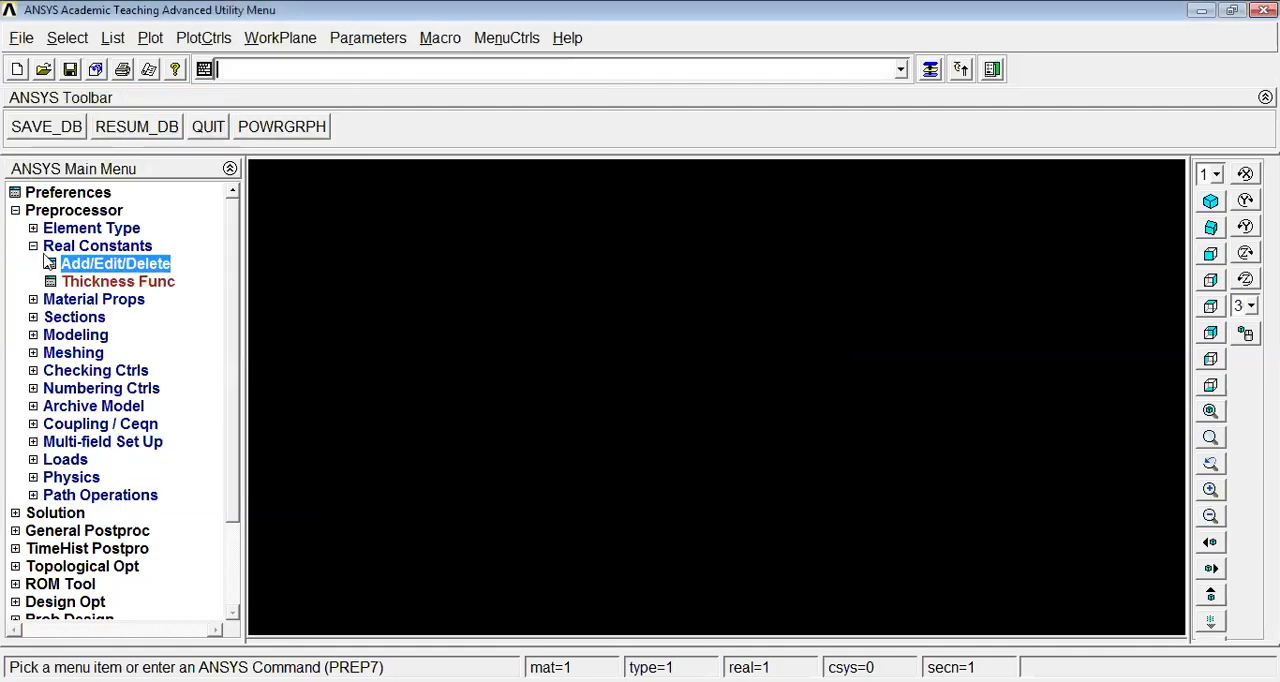
click(35, 247)
Define the material model with the problem sheet's elastic modulus 2×10^11, Poisson's ratio 0.27 and density 7840
click(76, 265)
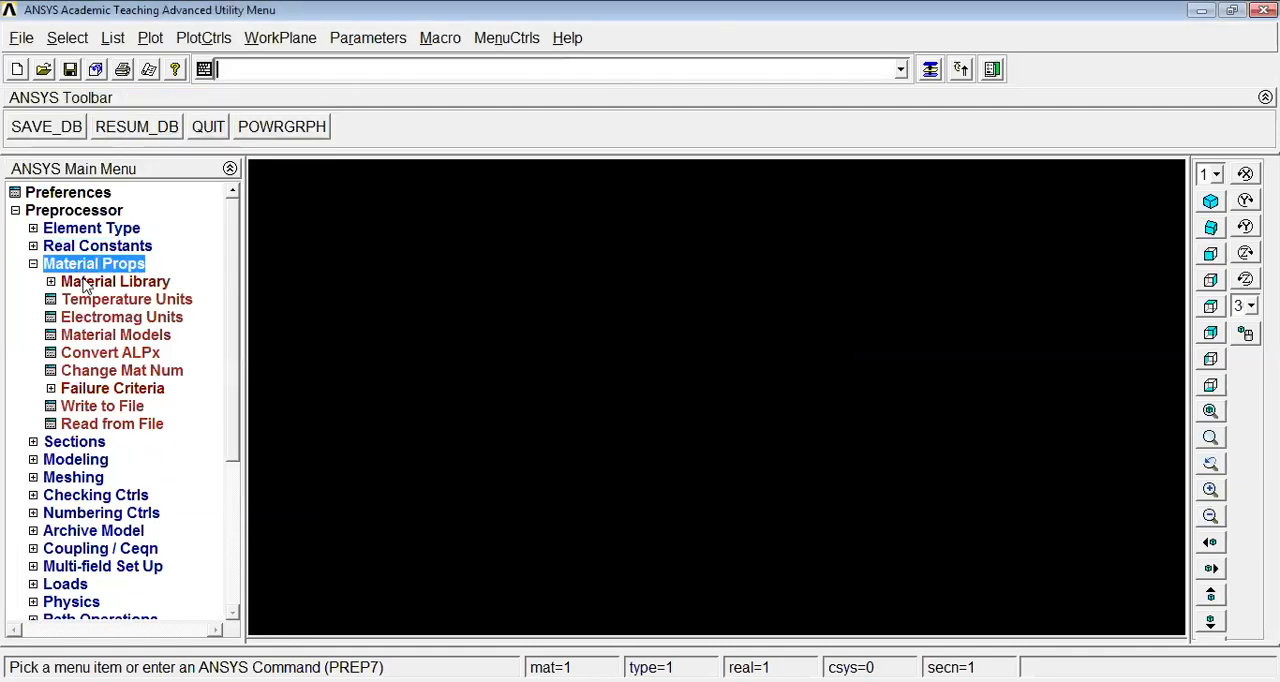
click(118, 336)
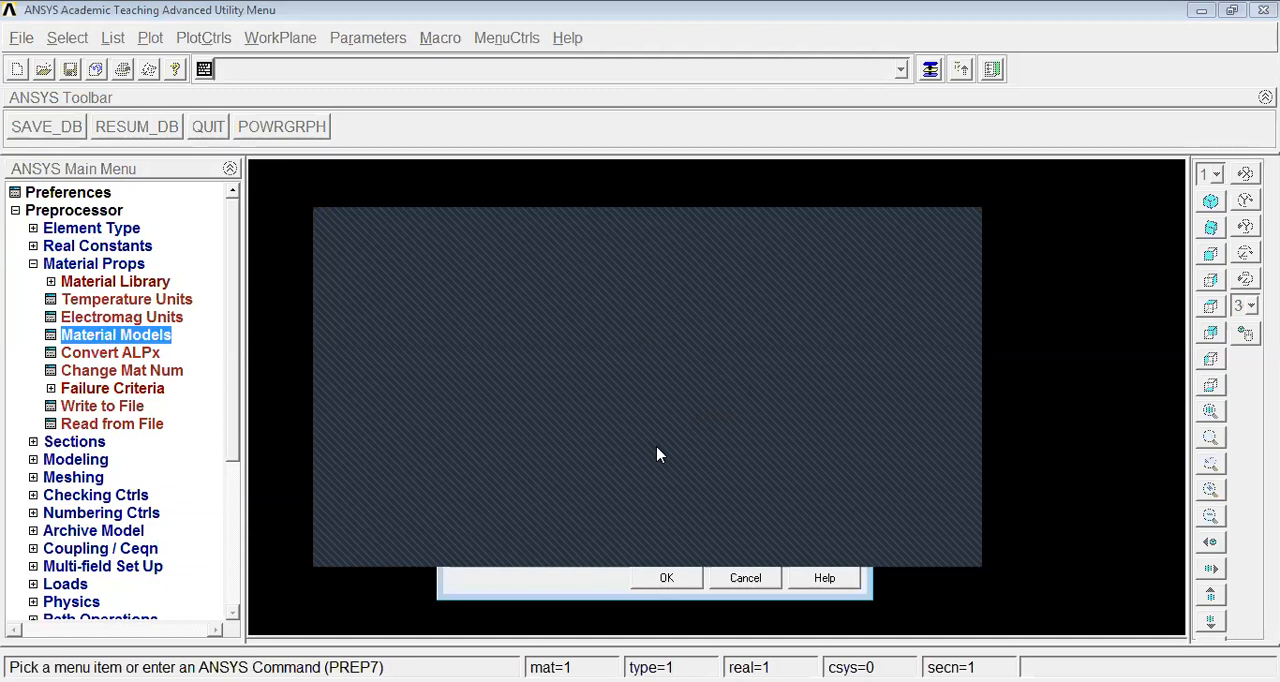
click(668, 581)
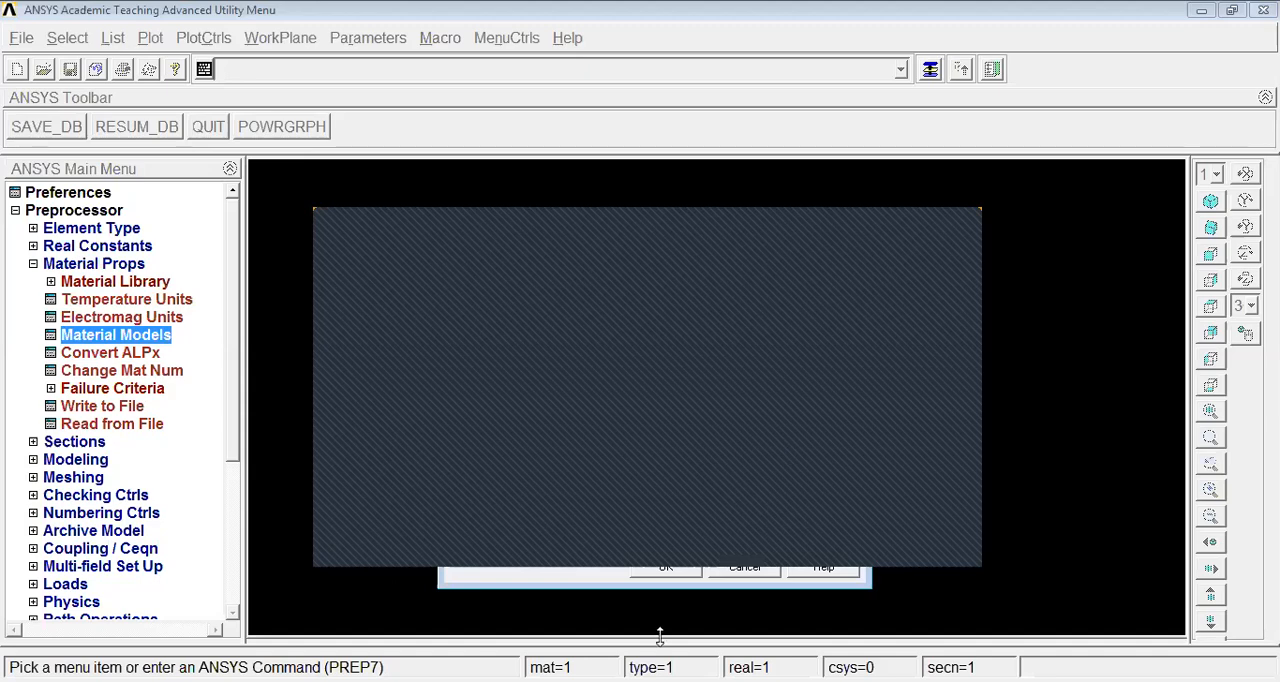
click(666, 573)
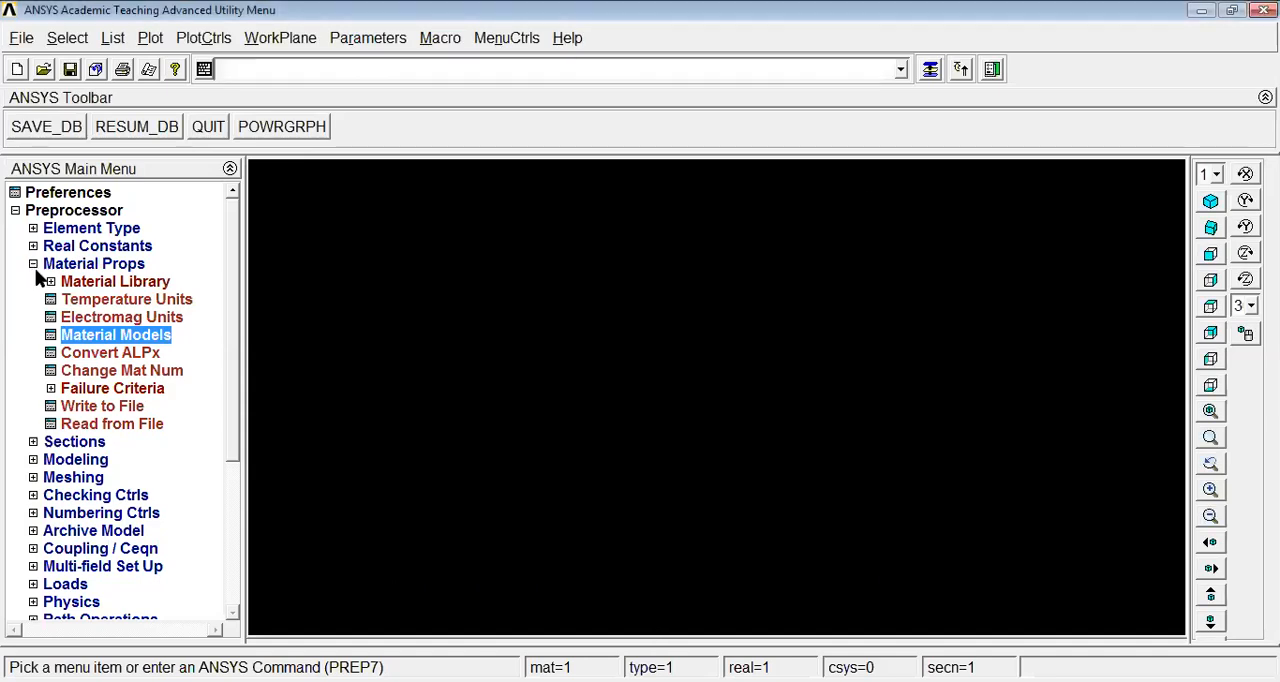
click(33, 265)
Create keypoint 1 at X = 0 and keypoint 2 at X = 1 in the active coordinate system
click(75, 298)
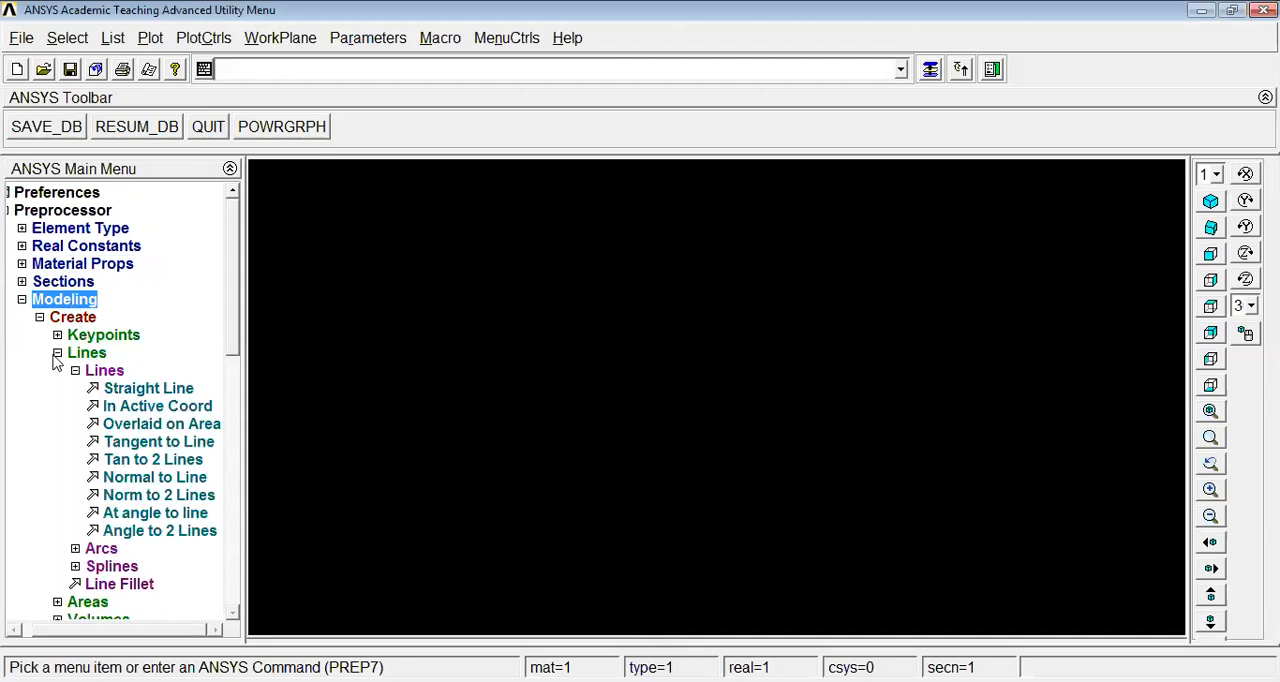
click(88, 353)
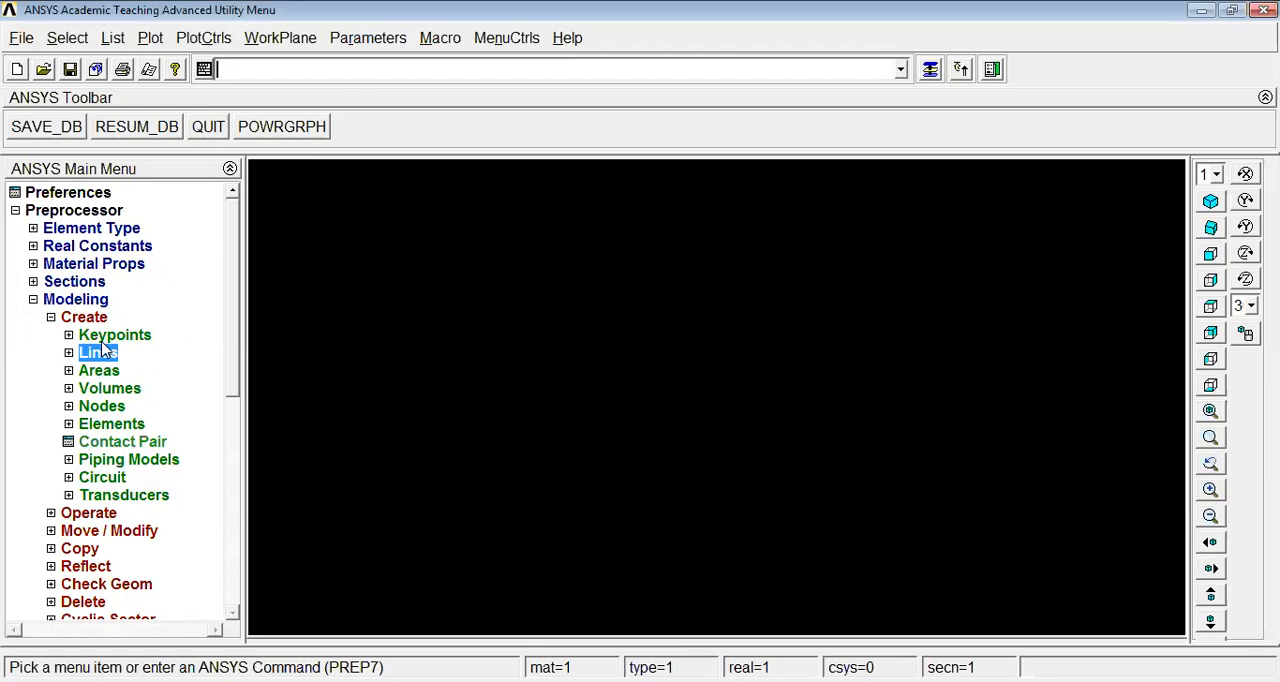
click(100, 339)
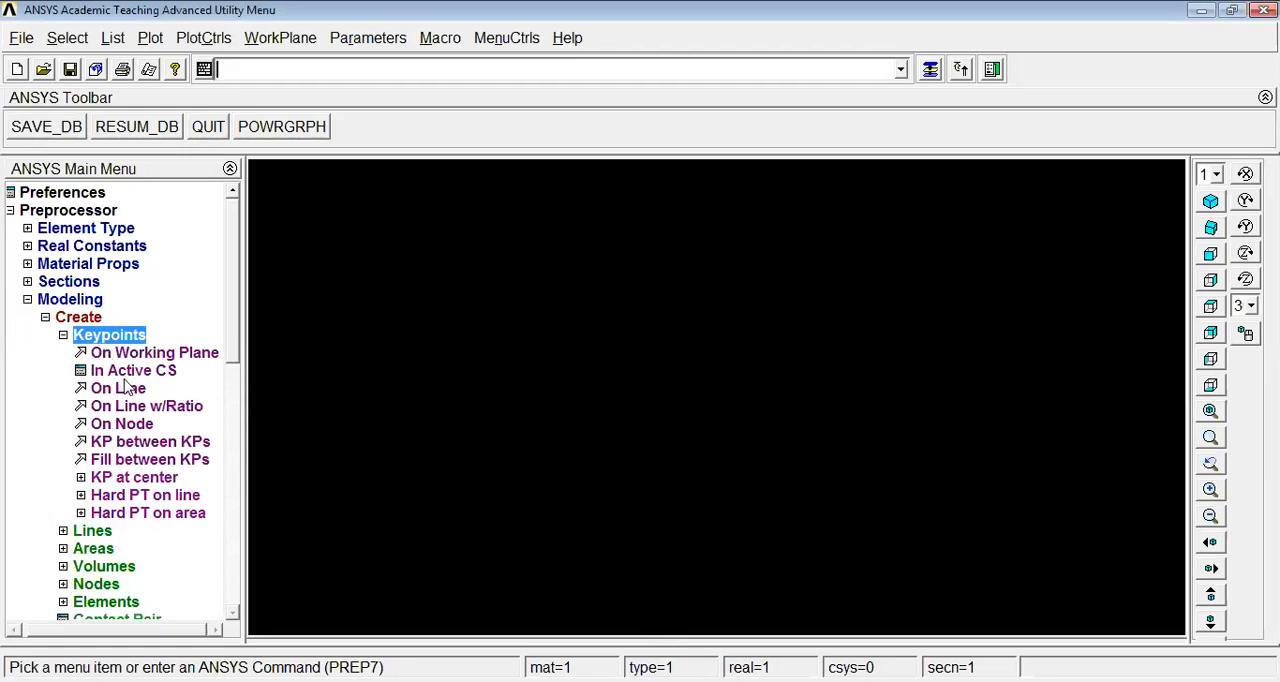
click(125, 372)
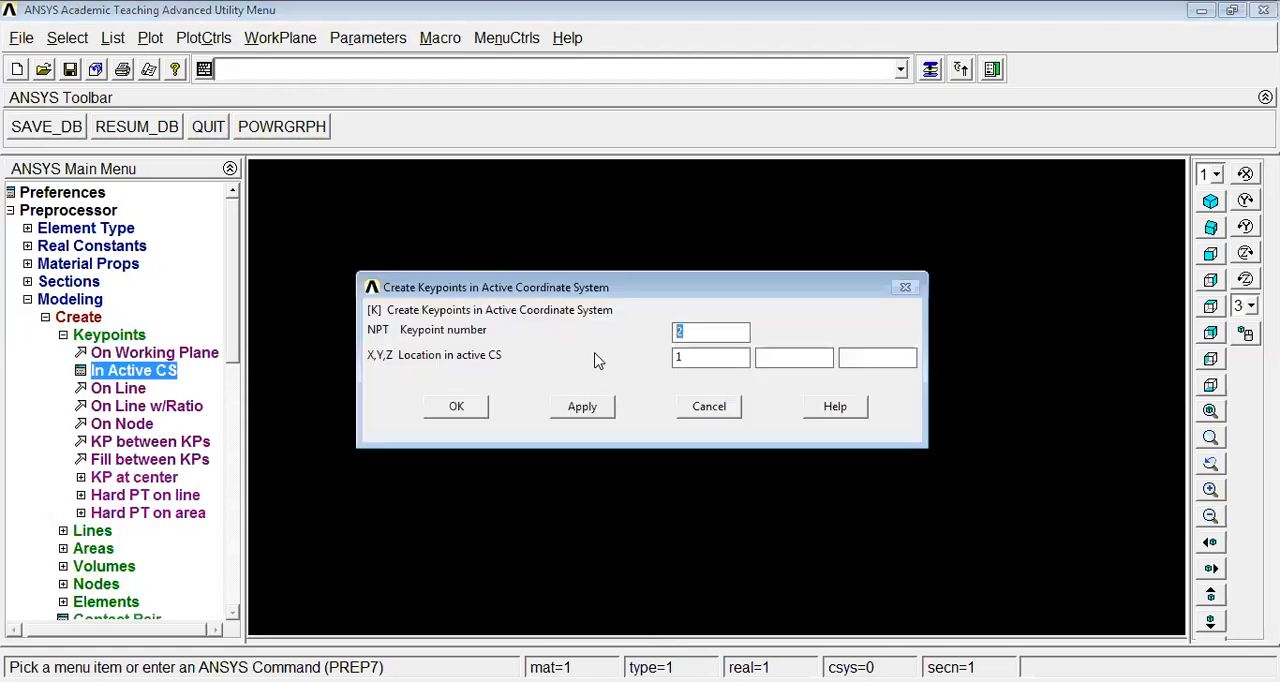
text(1)
key(Tab)
text(0)
click(580, 413)
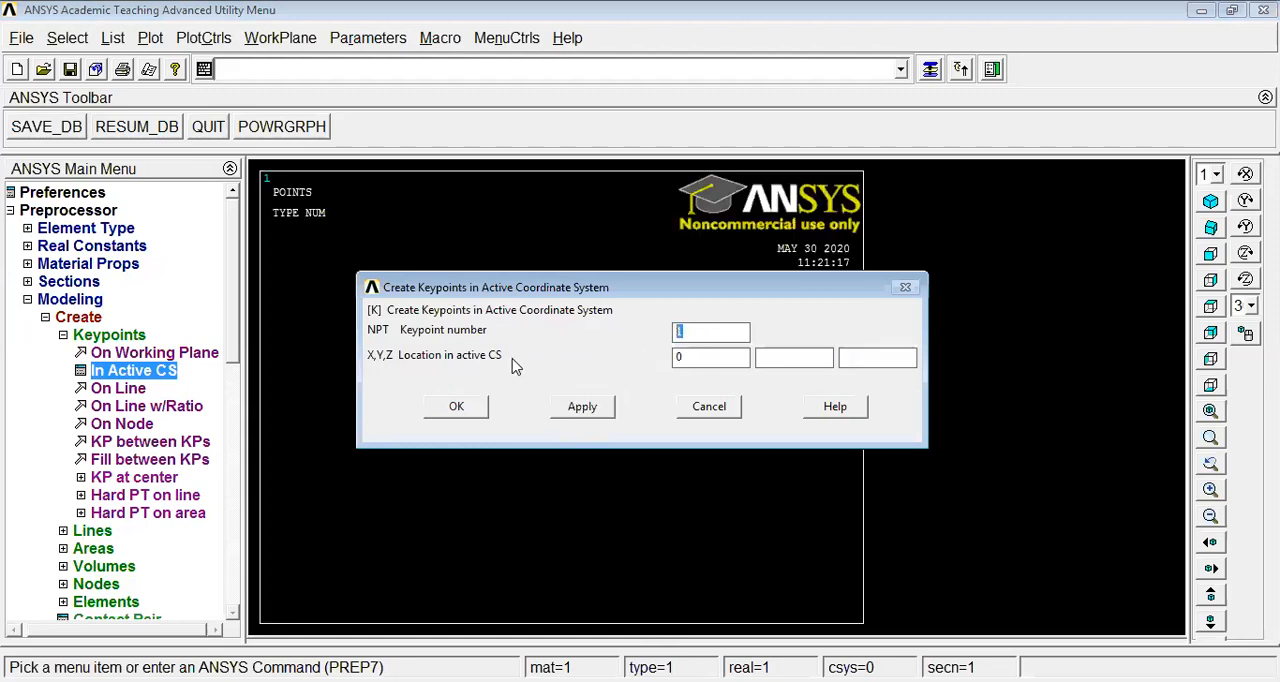
drag(712, 360, 536, 408)
text(1)
click(458, 408)
click(63, 335)
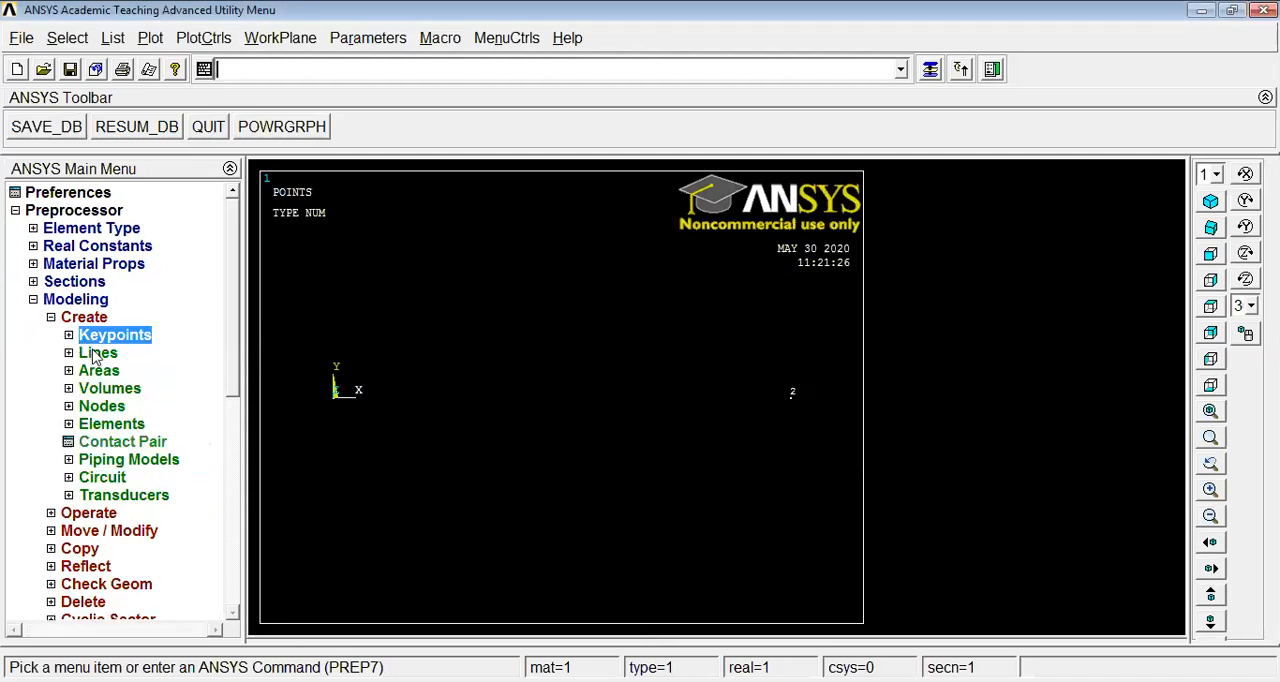
Create a straight line between keypoints 1 and 2 to model the beam
click(97, 354)
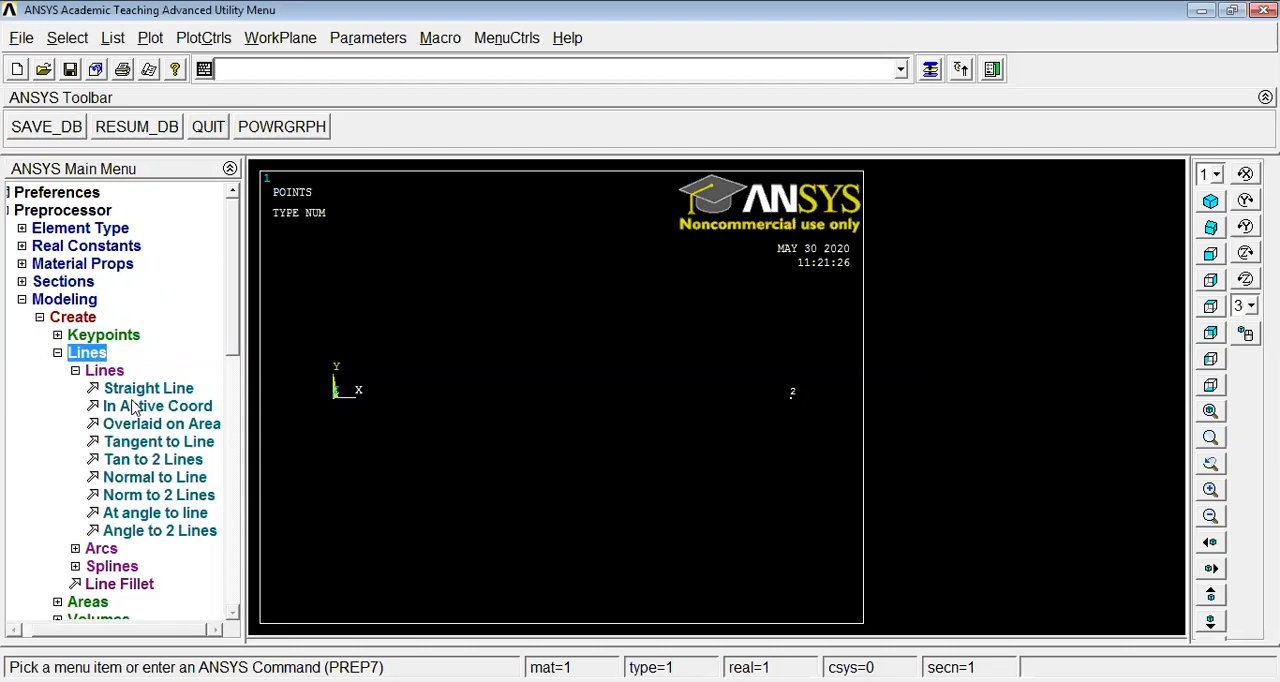
click(143, 397)
click(332, 420)
click(824, 398)
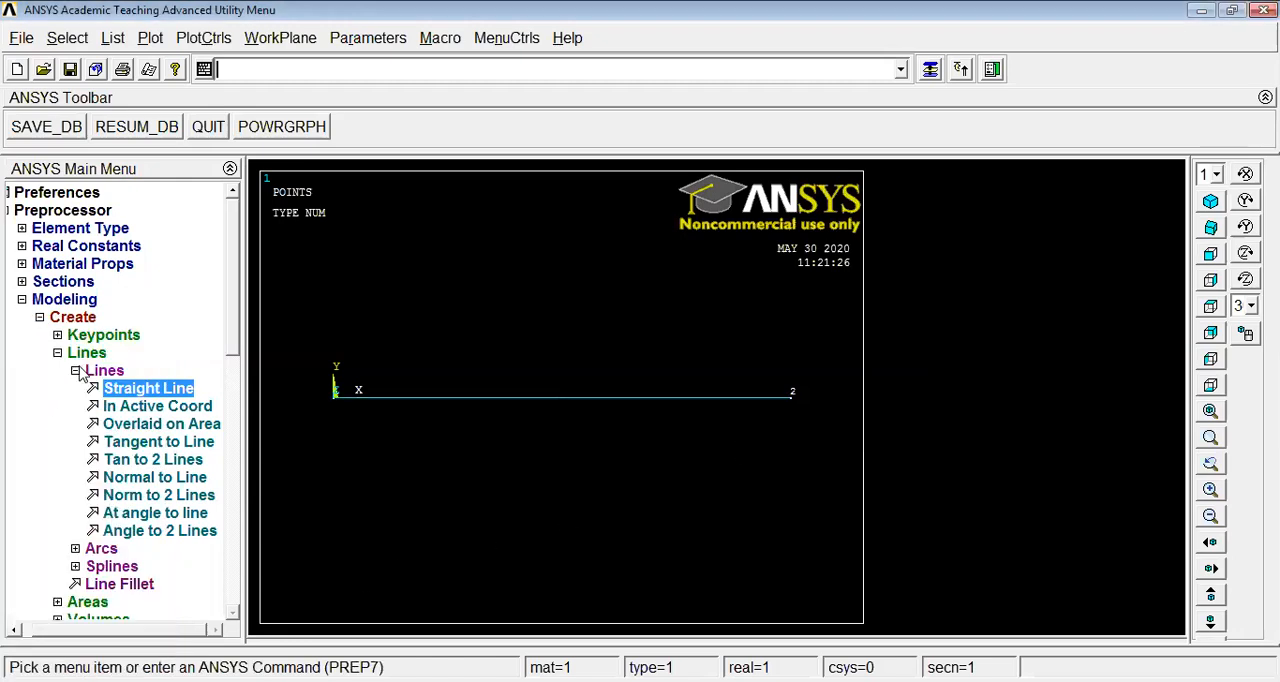
click(68, 353)
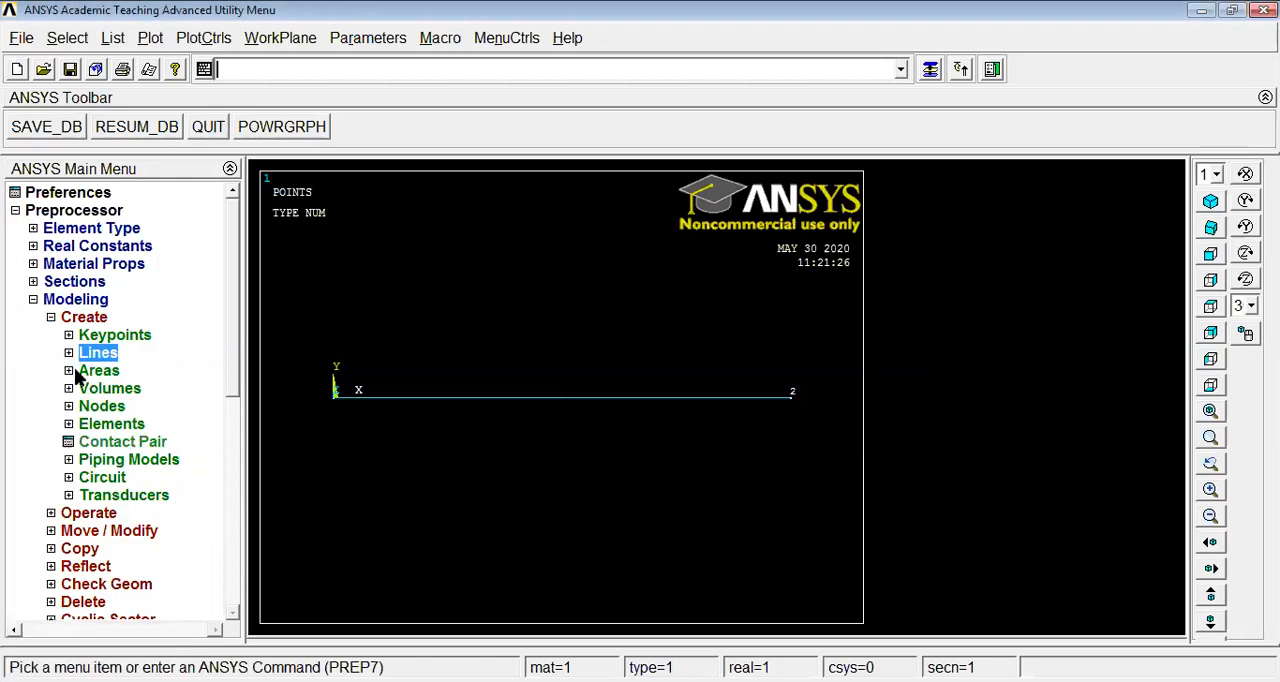
click(50, 317)
click(33, 299)
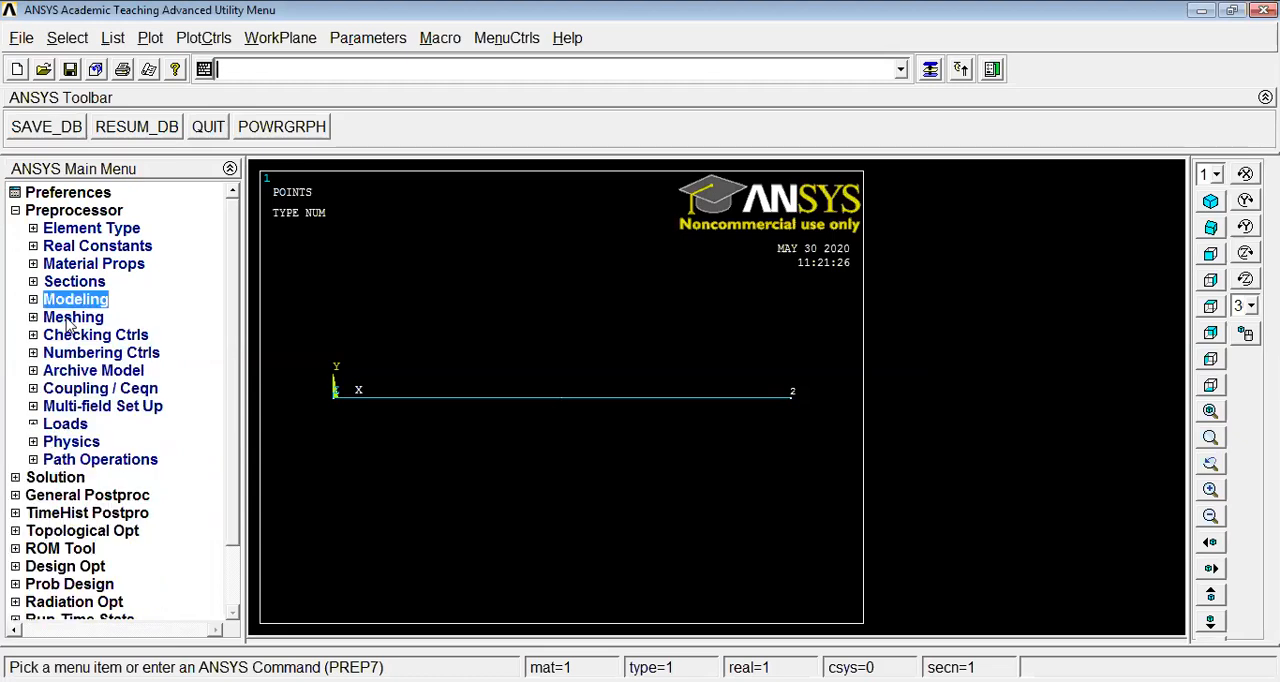
Enable Smart Size in the MeshTool and mesh the beam line
click(70, 318)
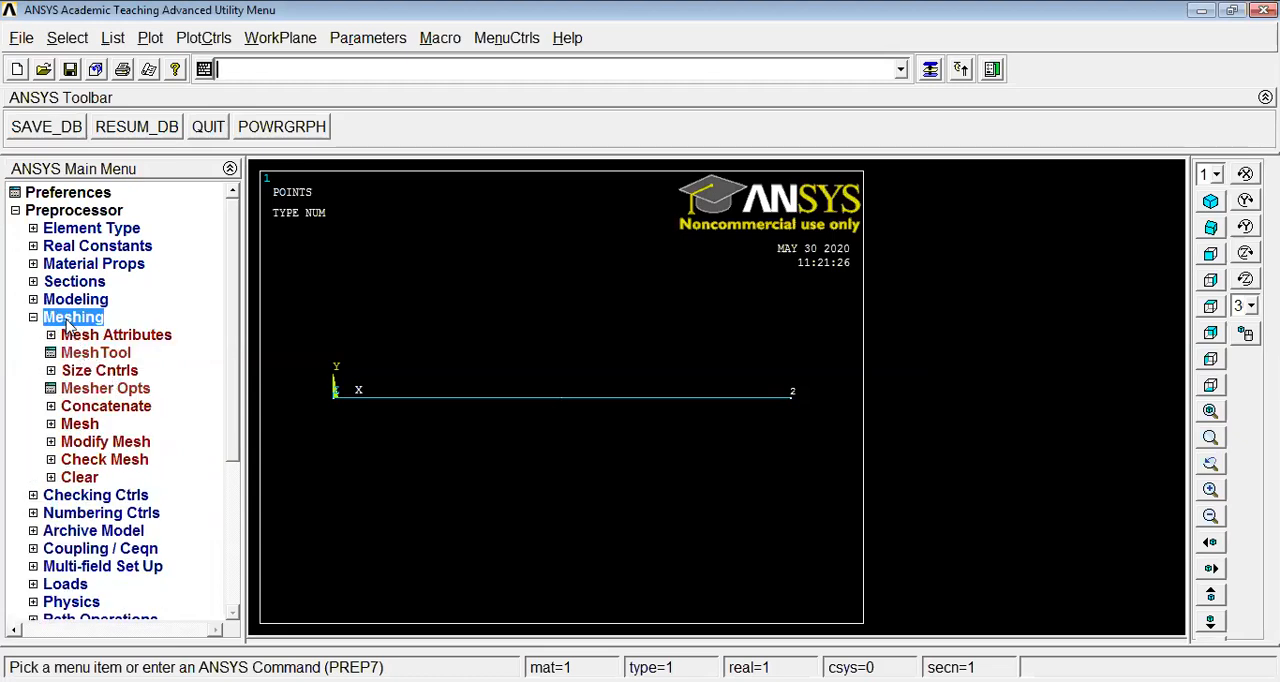
click(93, 356)
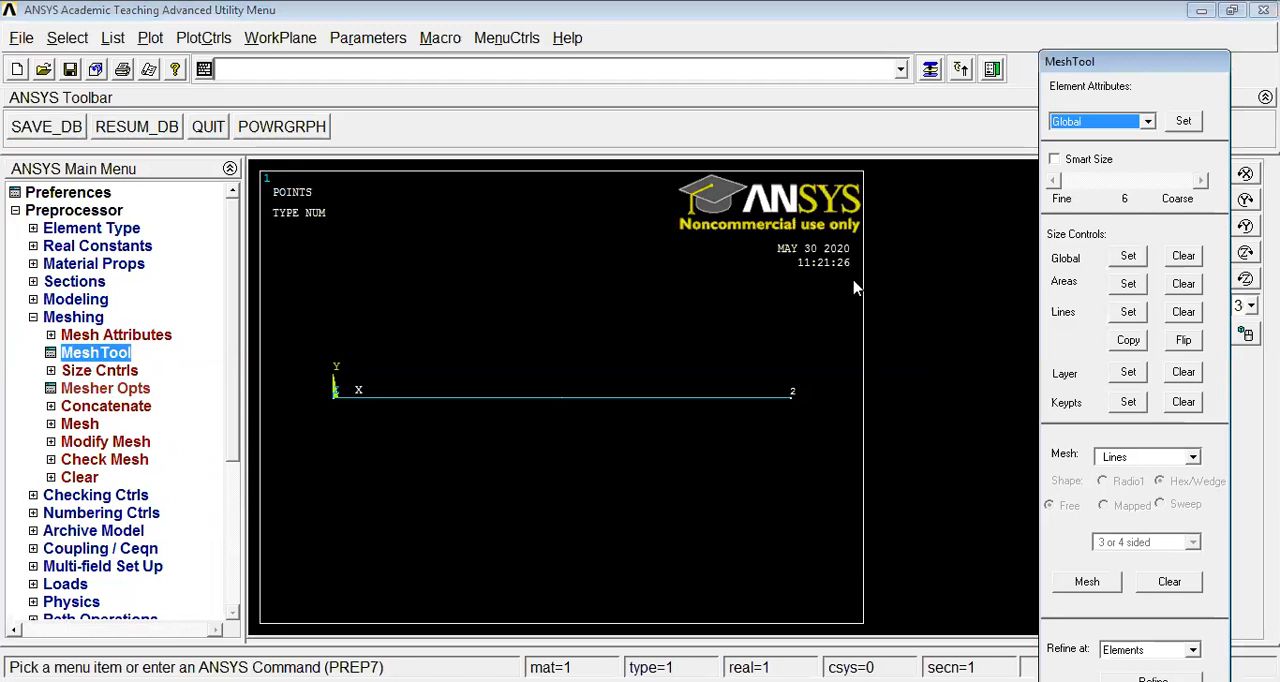
click(1054, 160)
click(1087, 581)
click(608, 399)
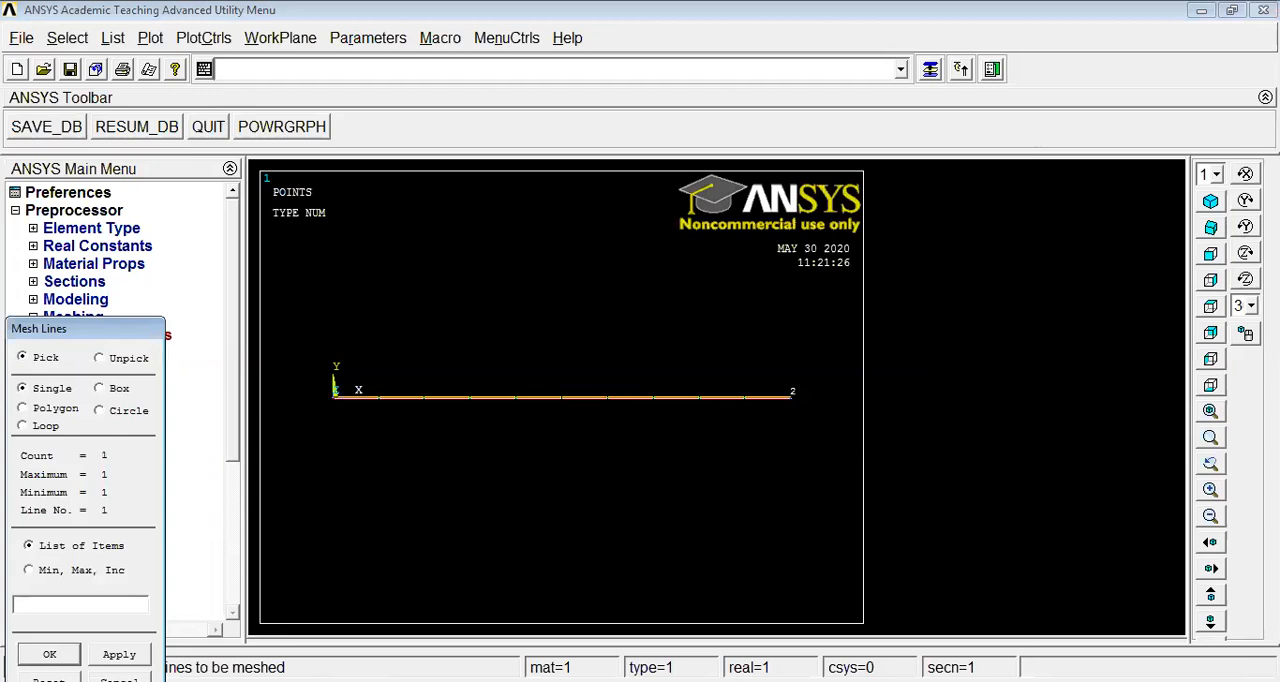
click(49, 654)
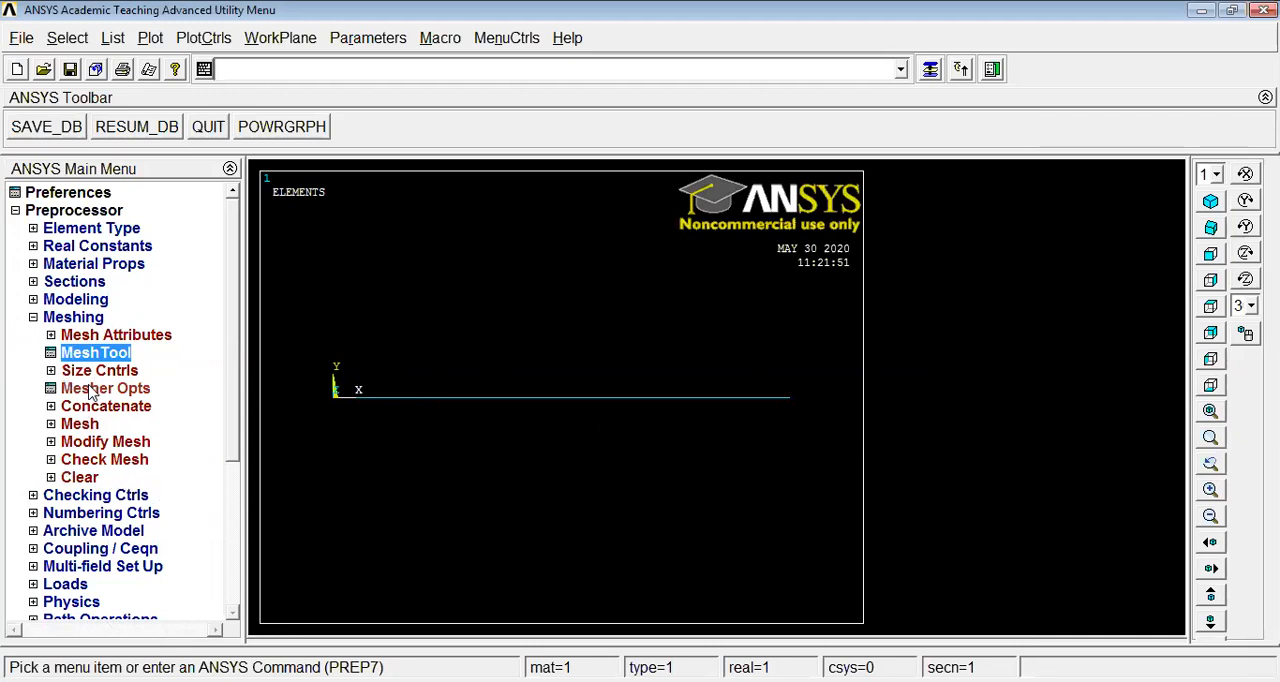
click(33, 317)
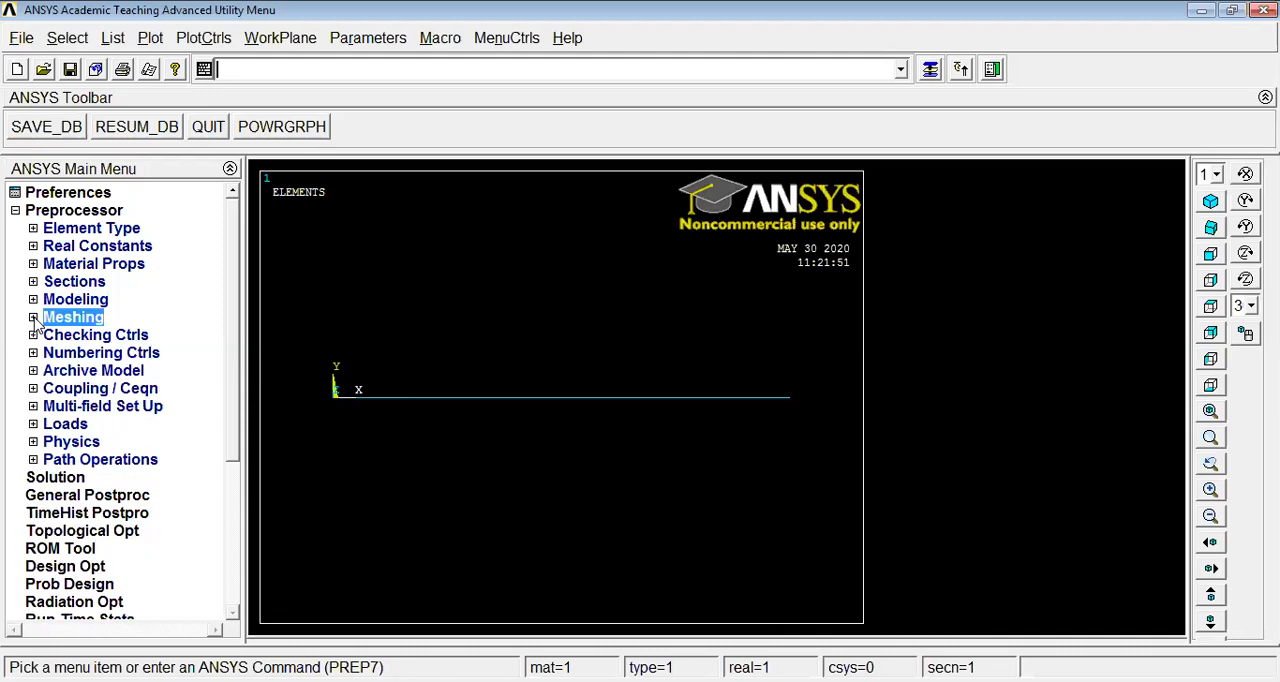
Constrain all degrees of freedom on the node at the beam's origin end and close the MeshTool
click(66, 426)
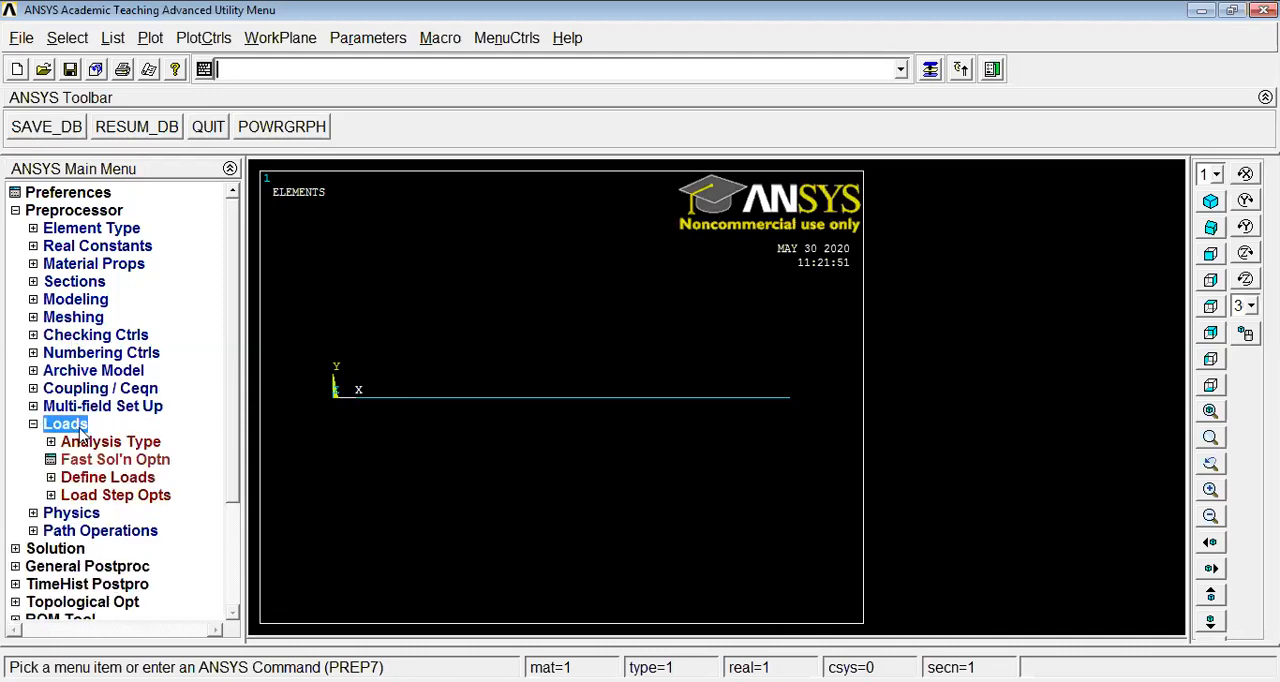
click(110, 478)
click(102, 513)
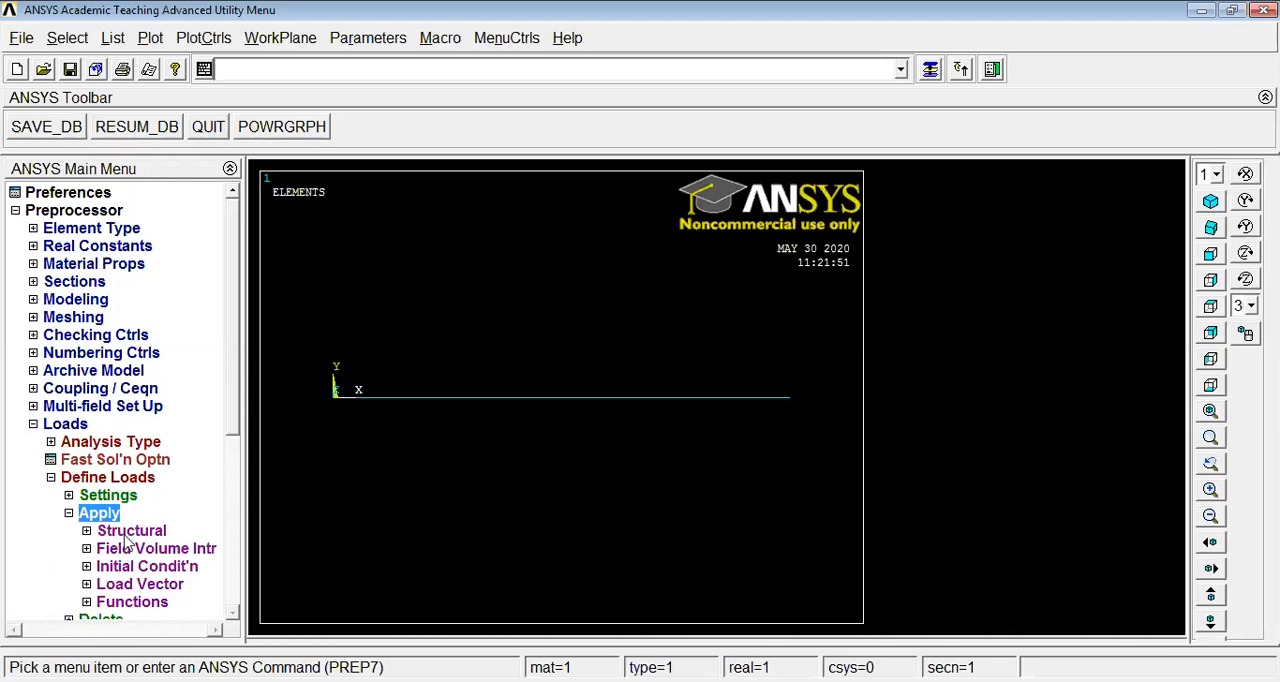
click(131, 531)
click(155, 549)
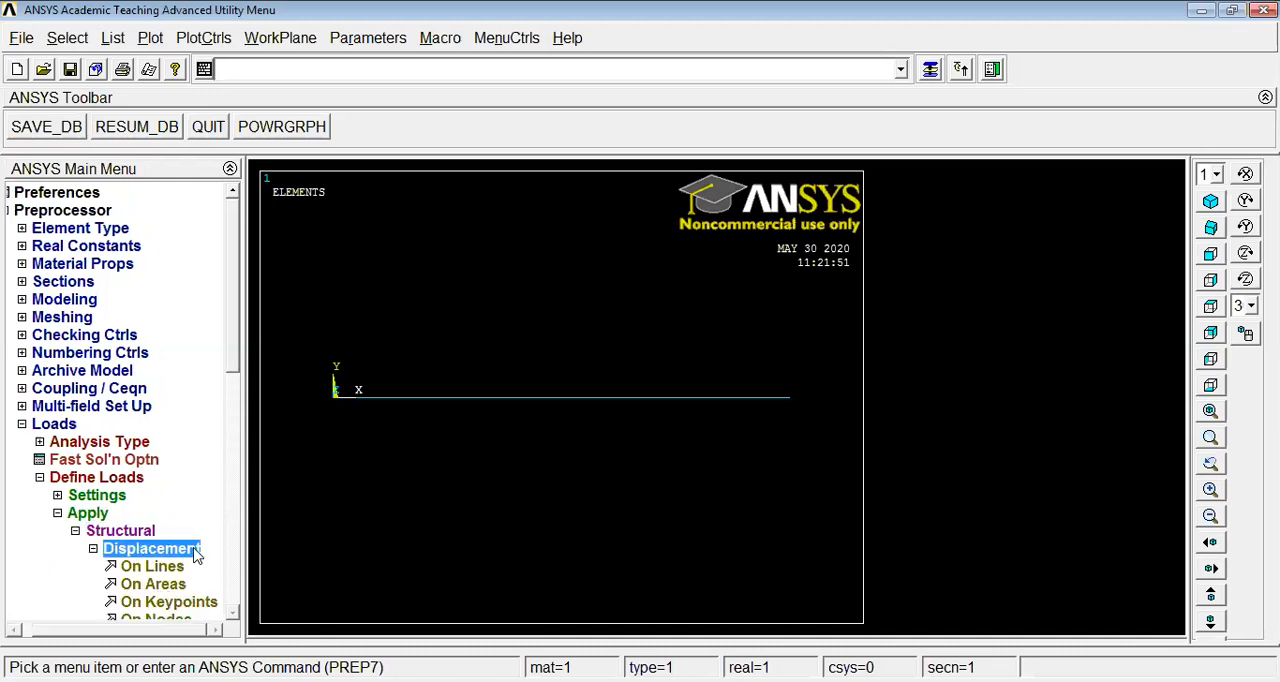
drag(230, 364, 232, 414)
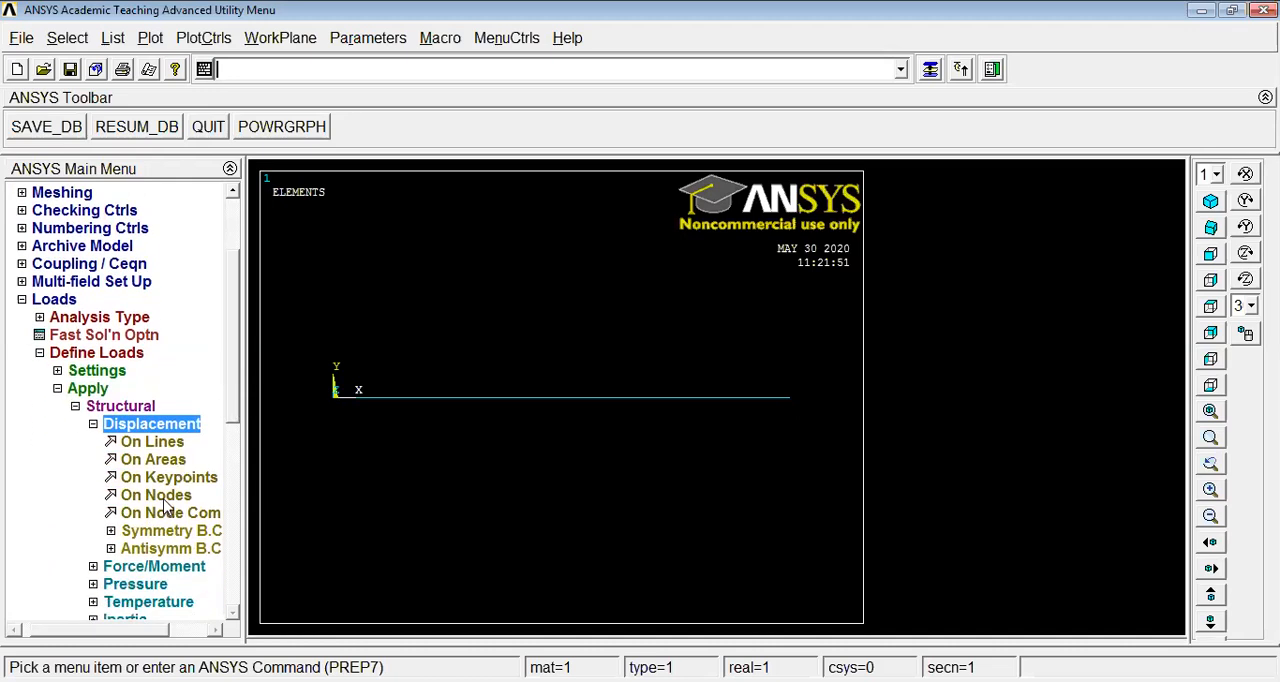
click(163, 500)
click(333, 395)
click(49, 654)
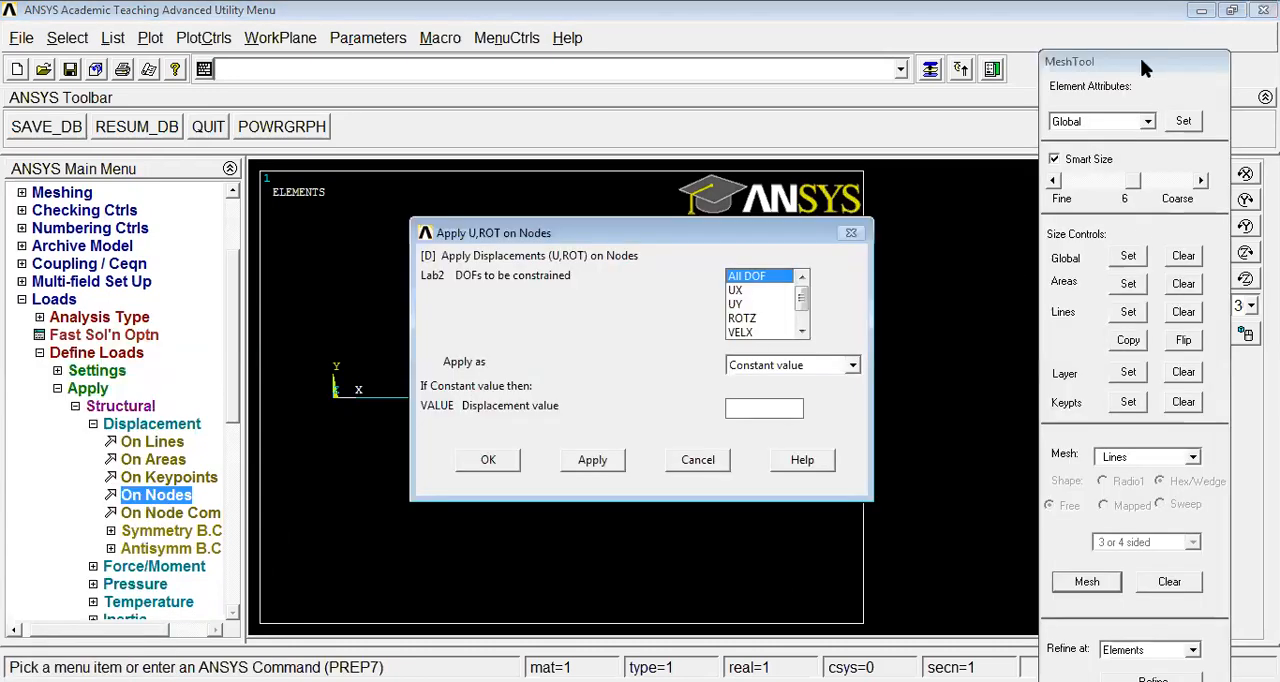
drag(1141, 60, 1029, 13)
click(1039, 671)
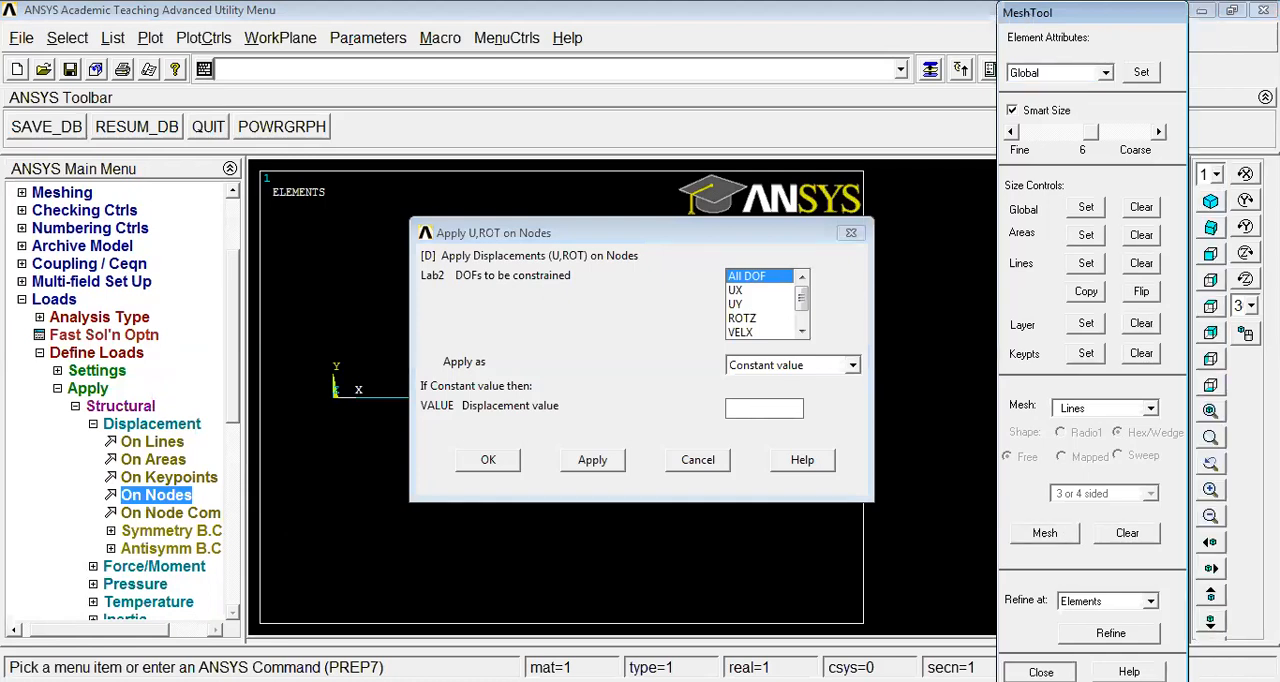
click(484, 468)
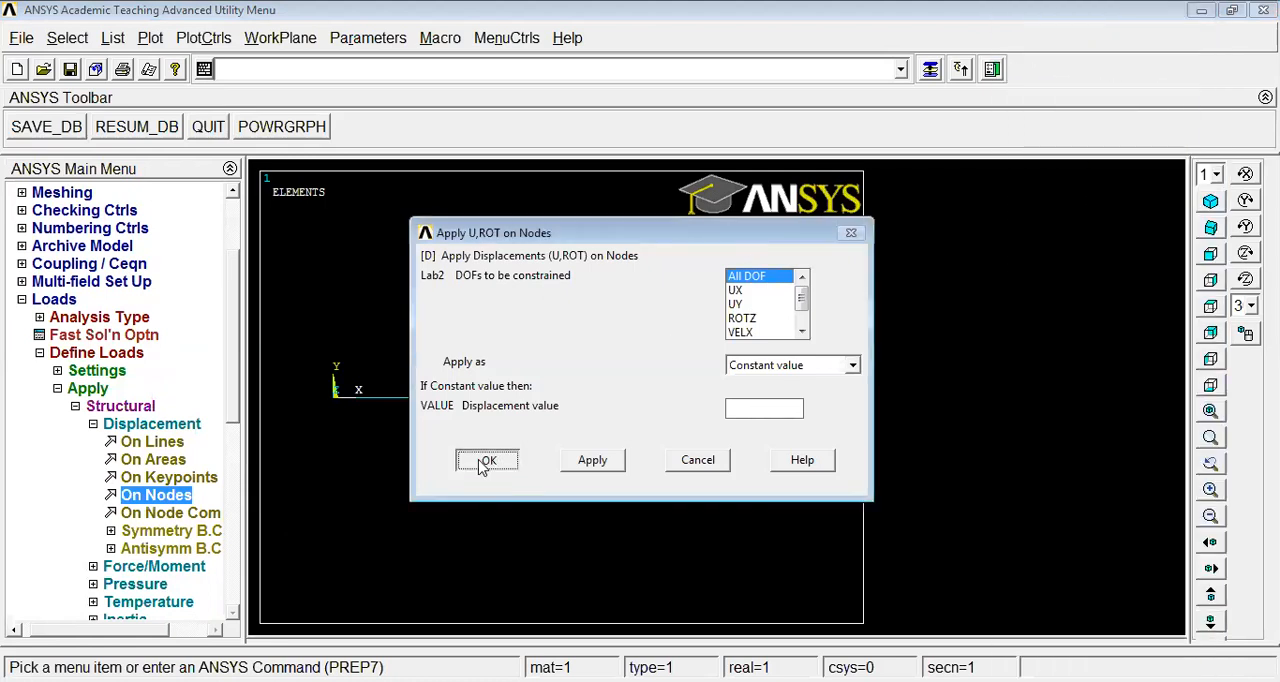
Apply a constant FY force of 100 to the node at the beam's free end
click(93, 424)
click(145, 443)
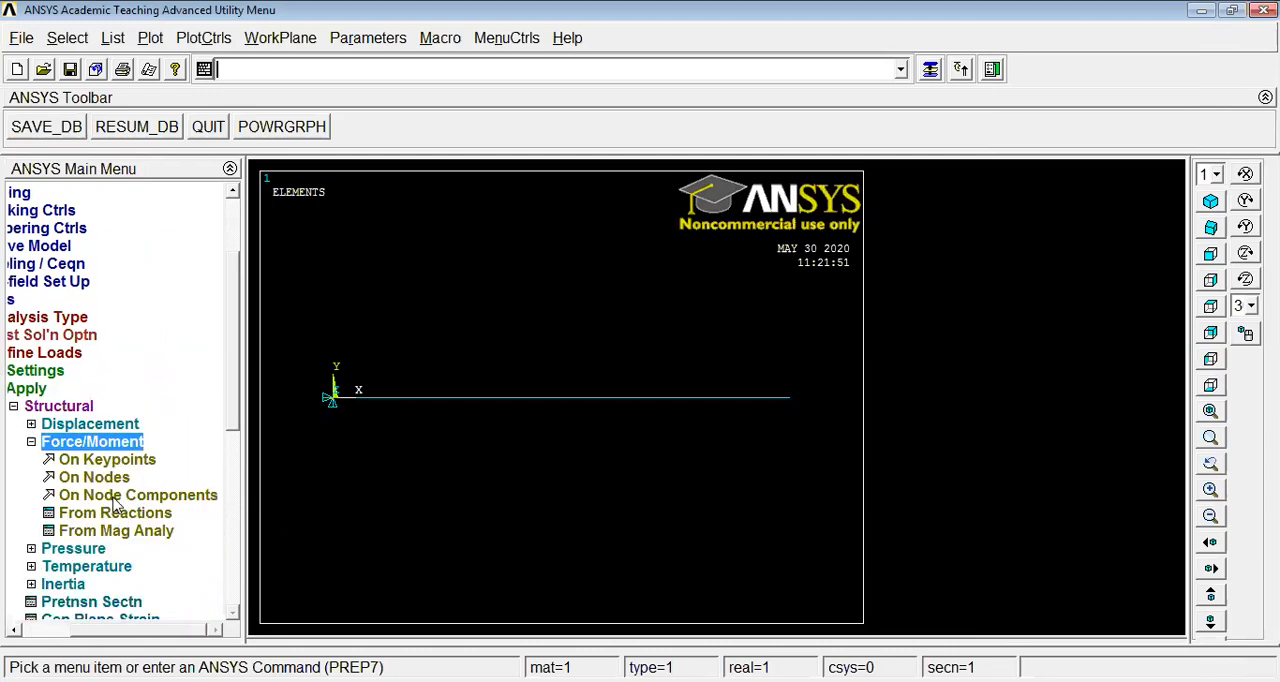
click(100, 479)
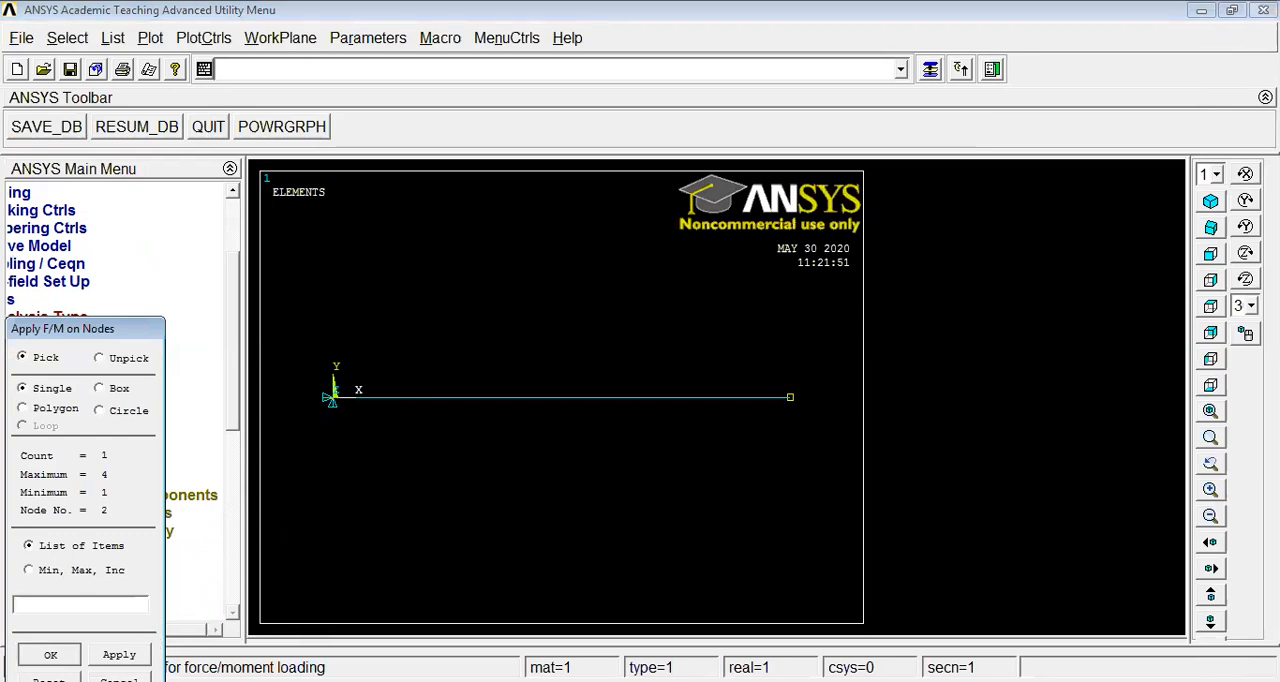
key(Return)
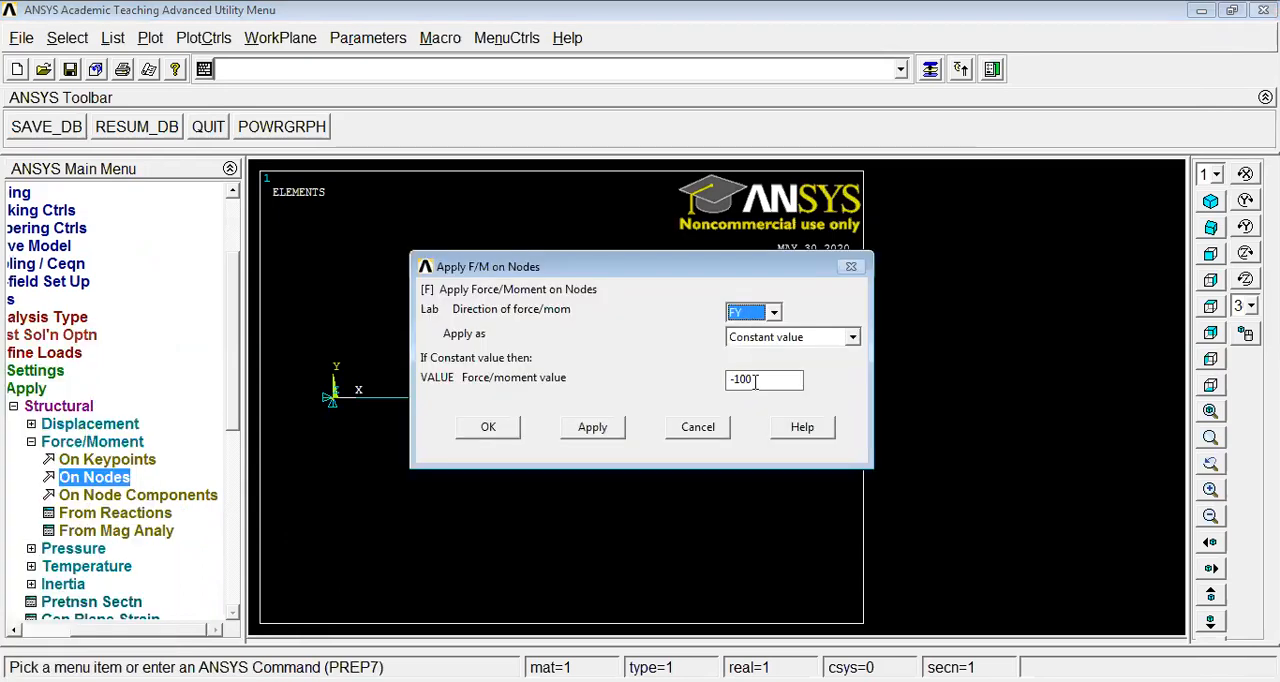
key(Tab)
text(100)
click(488, 427)
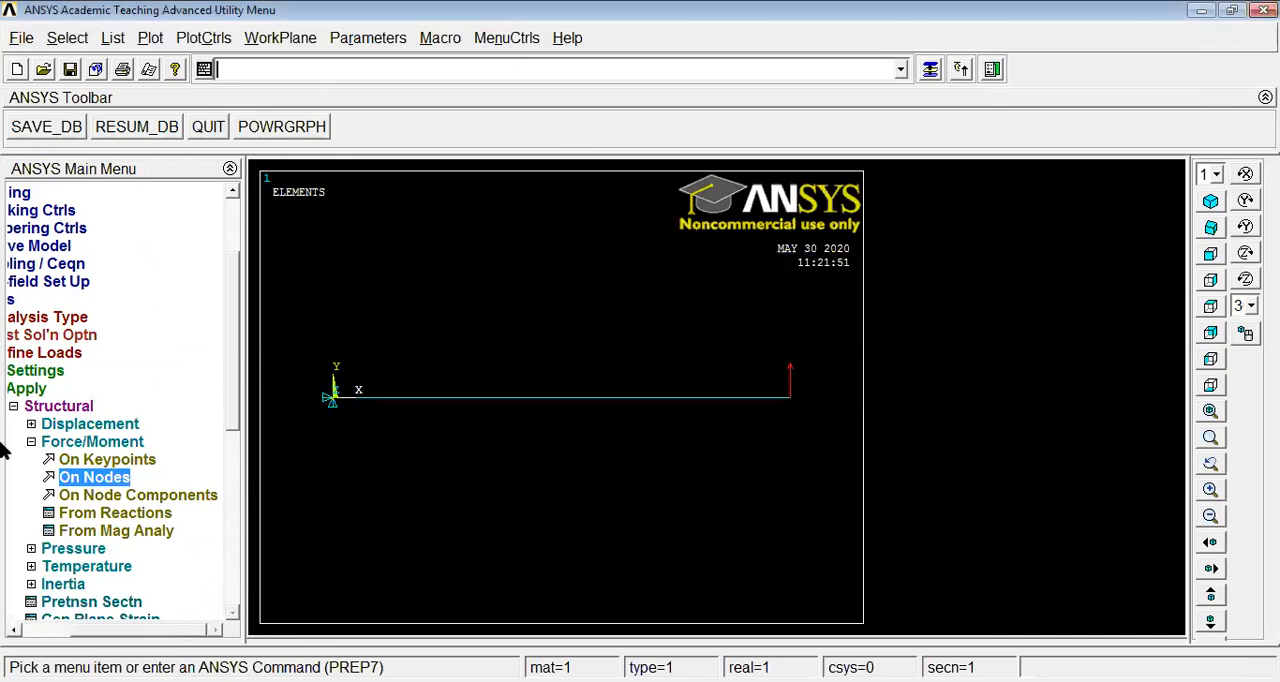
click(30, 443)
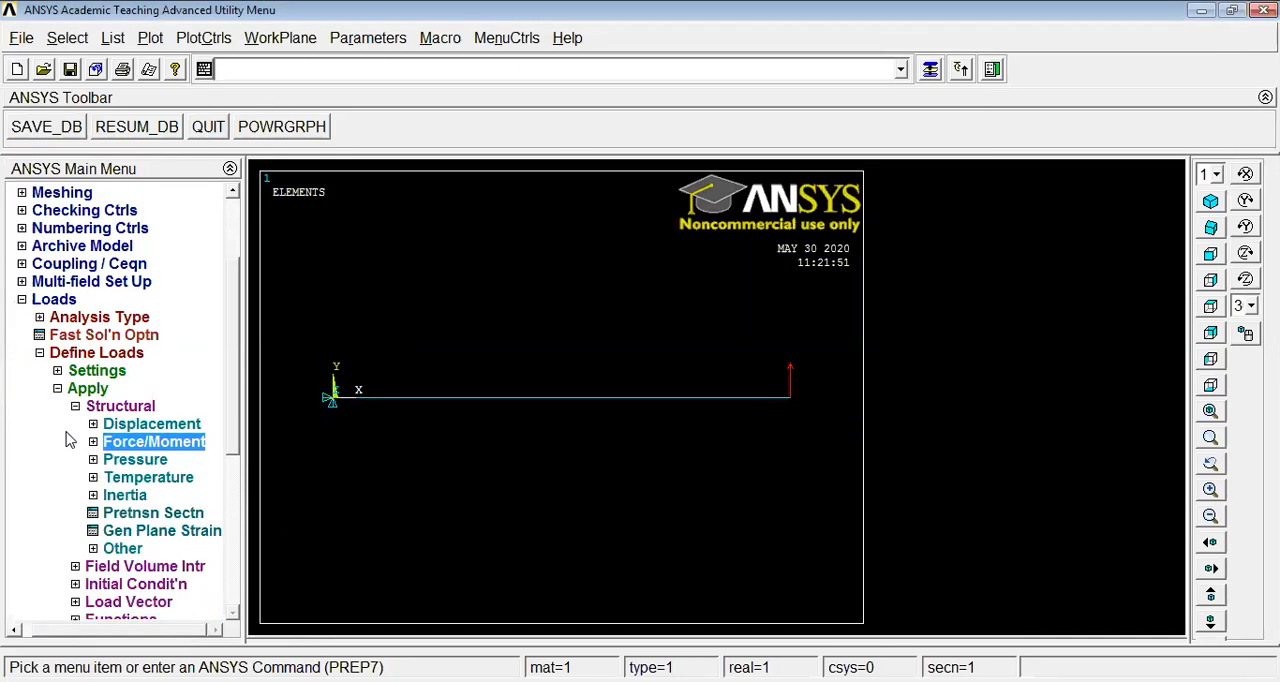
click(75, 406)
click(57, 388)
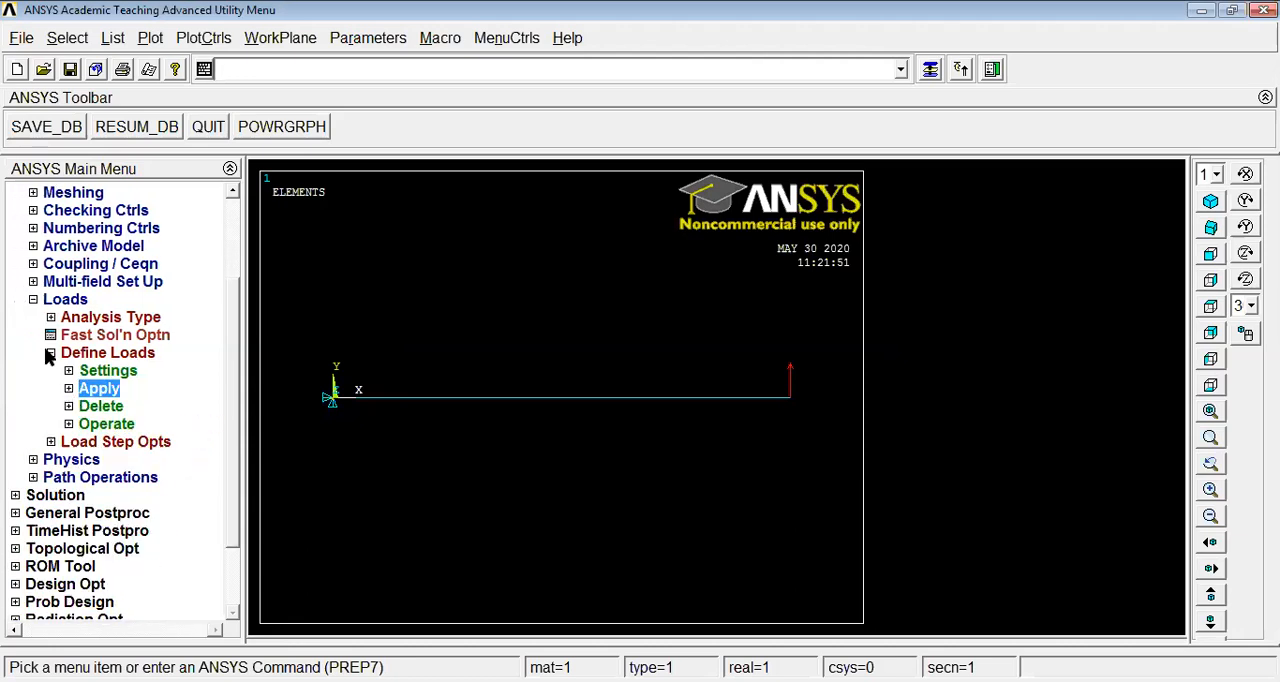
click(40, 352)
click(33, 299)
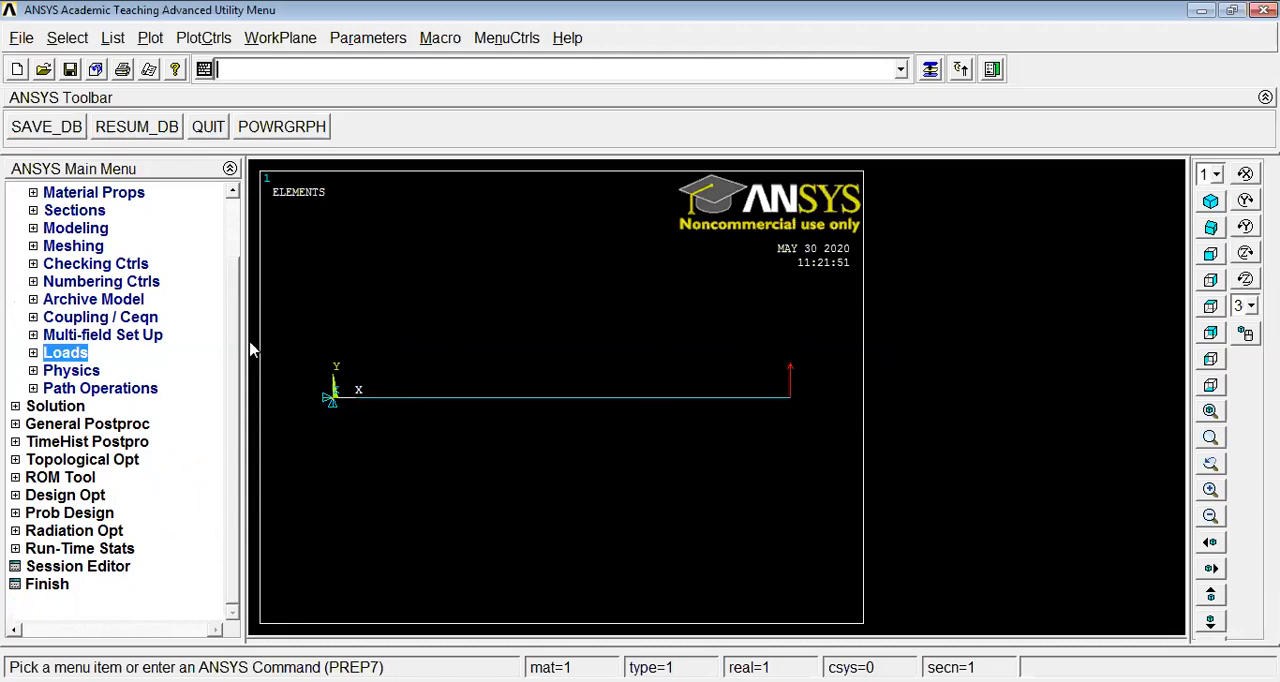
Start a new analysis in the Solution processor and set its type to Harmonic
drag(240, 318, 240, 256)
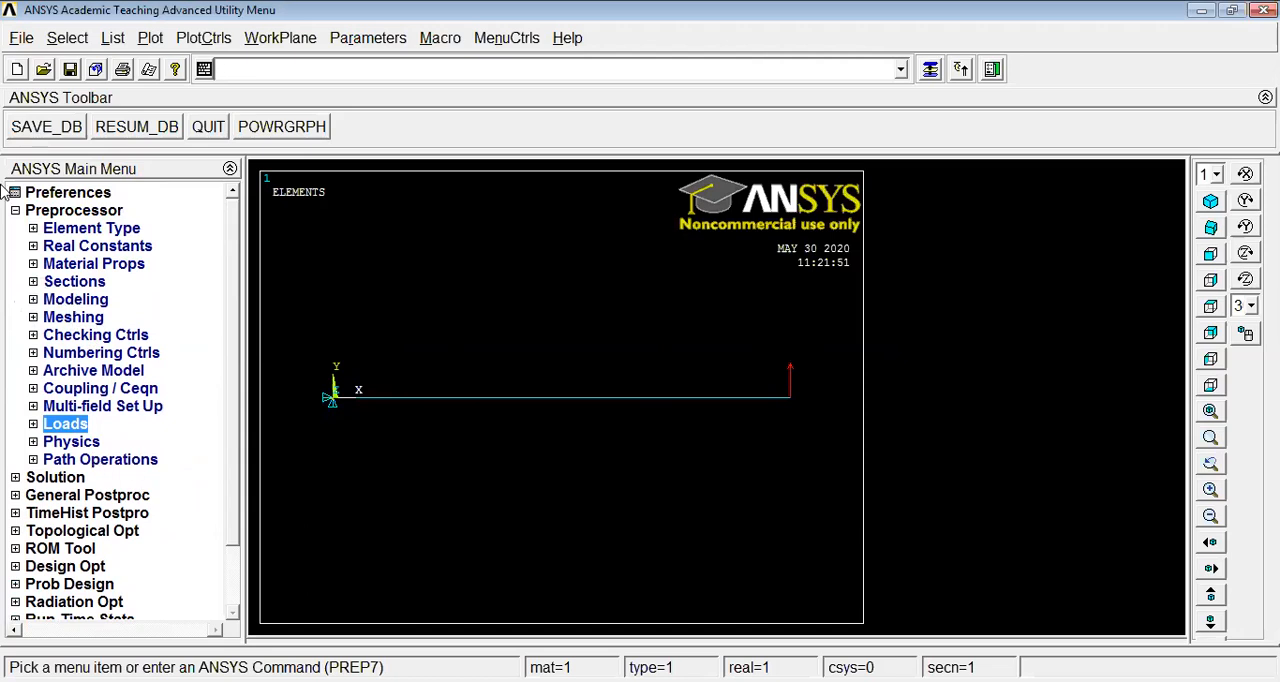
click(16, 214)
click(58, 214)
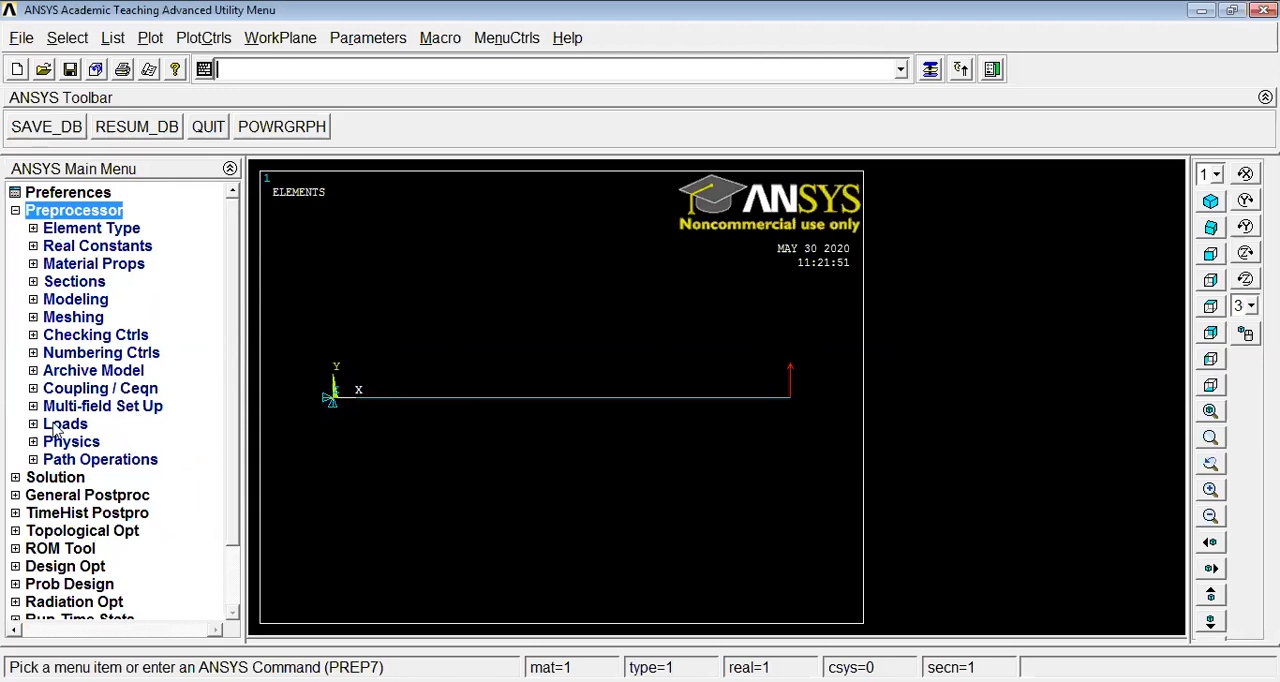
click(52, 479)
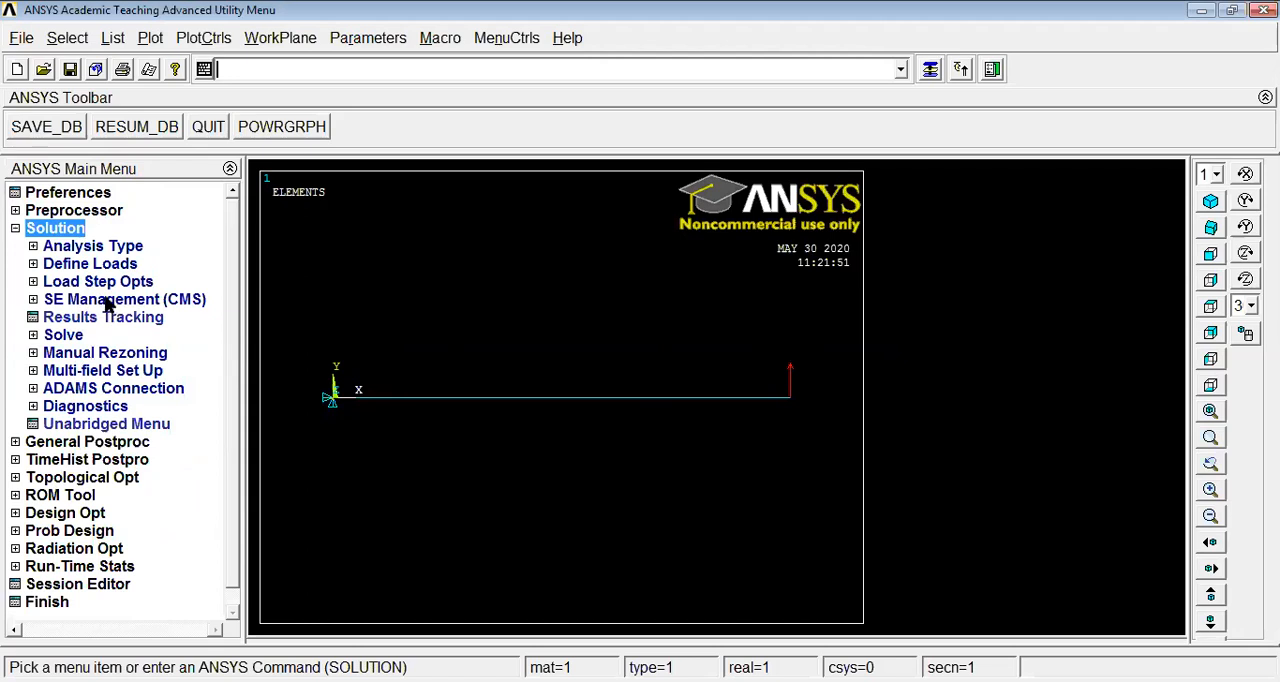
click(102, 247)
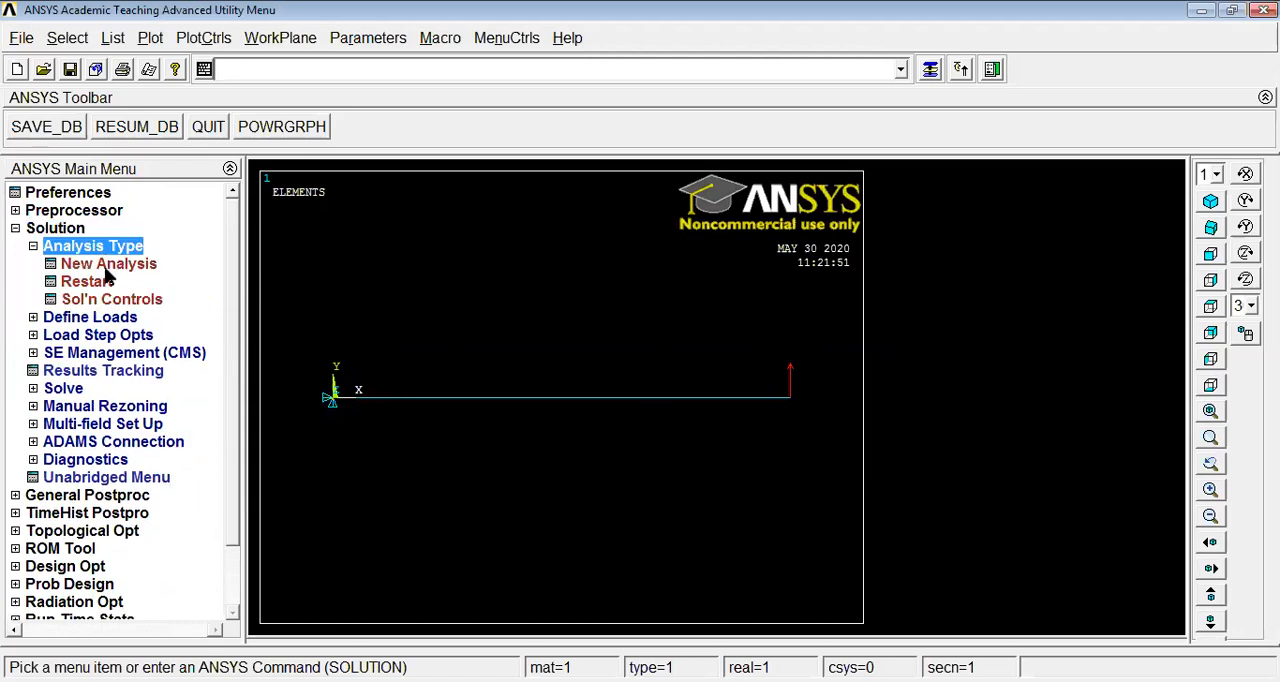
click(108, 263)
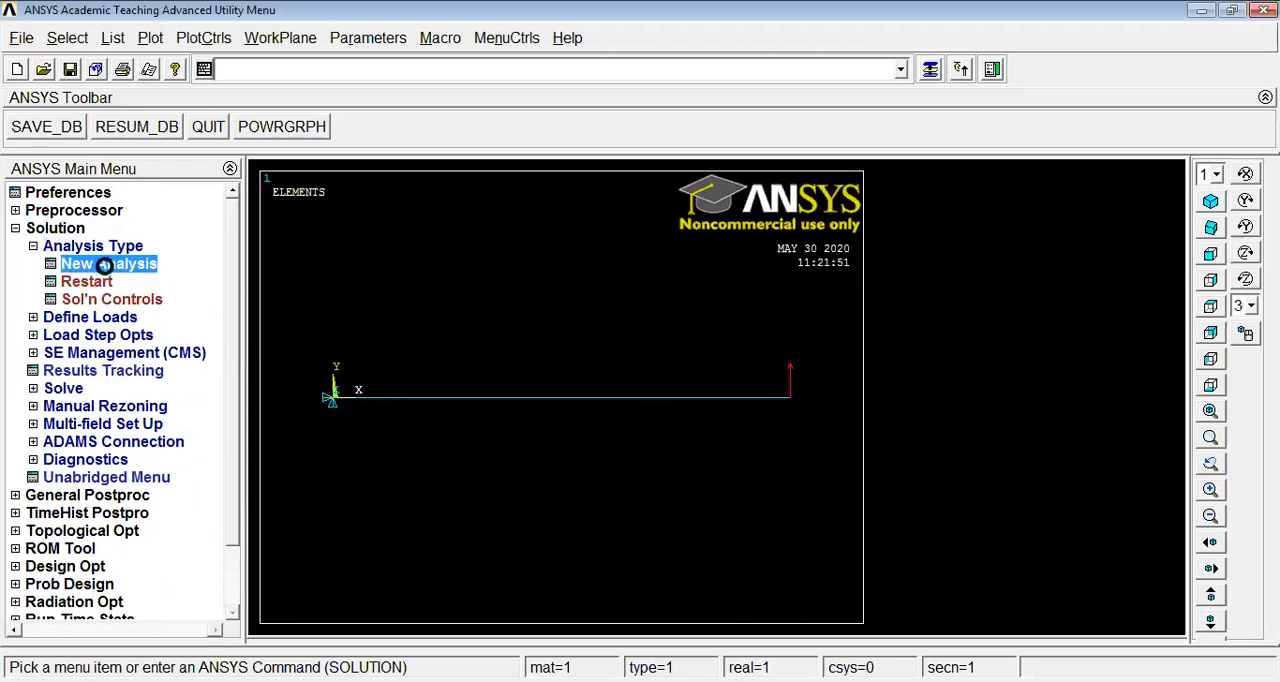
click(729, 330)
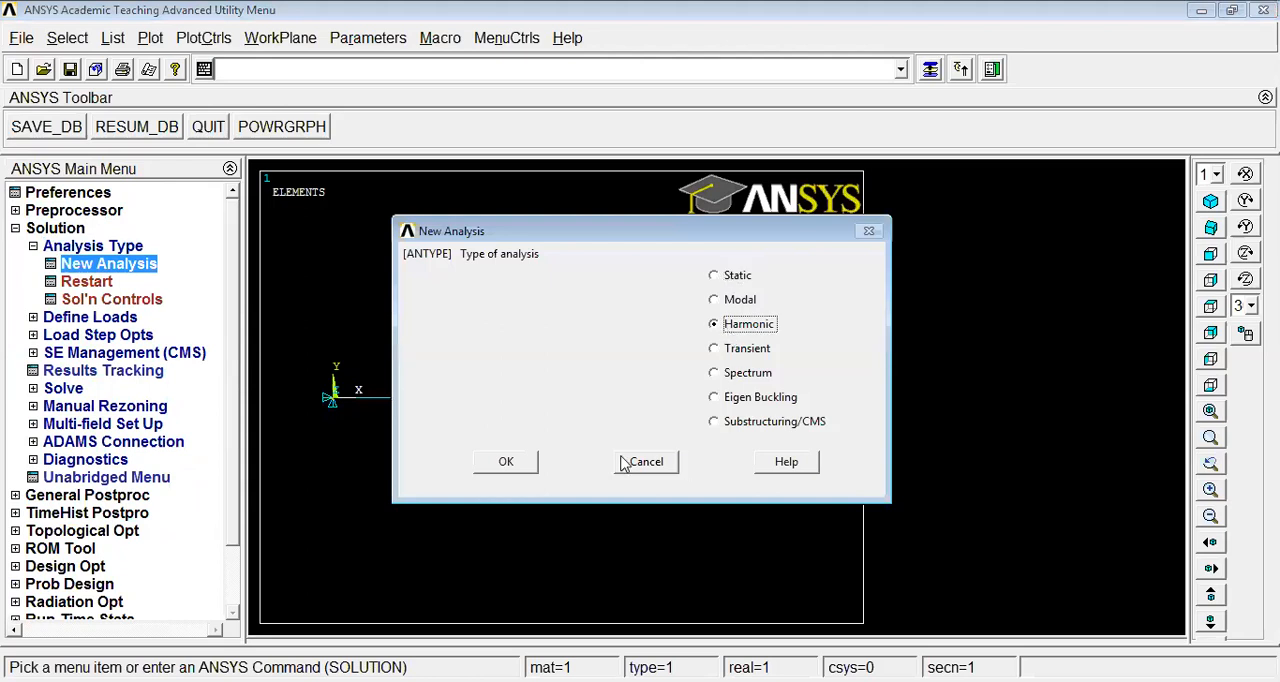
click(513, 466)
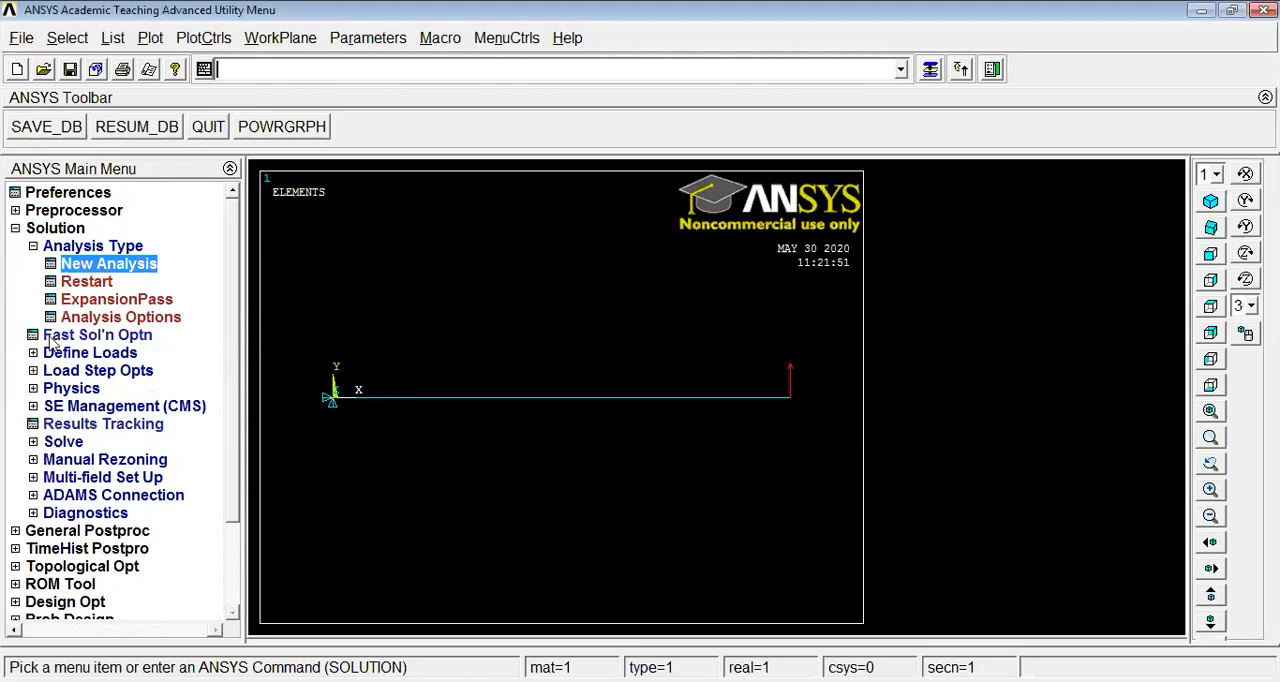
Accept the harmonic analysis options with the Full method, Real + imaginary printout, Program Chosen solver and 1e-008 tolerance
click(117, 318)
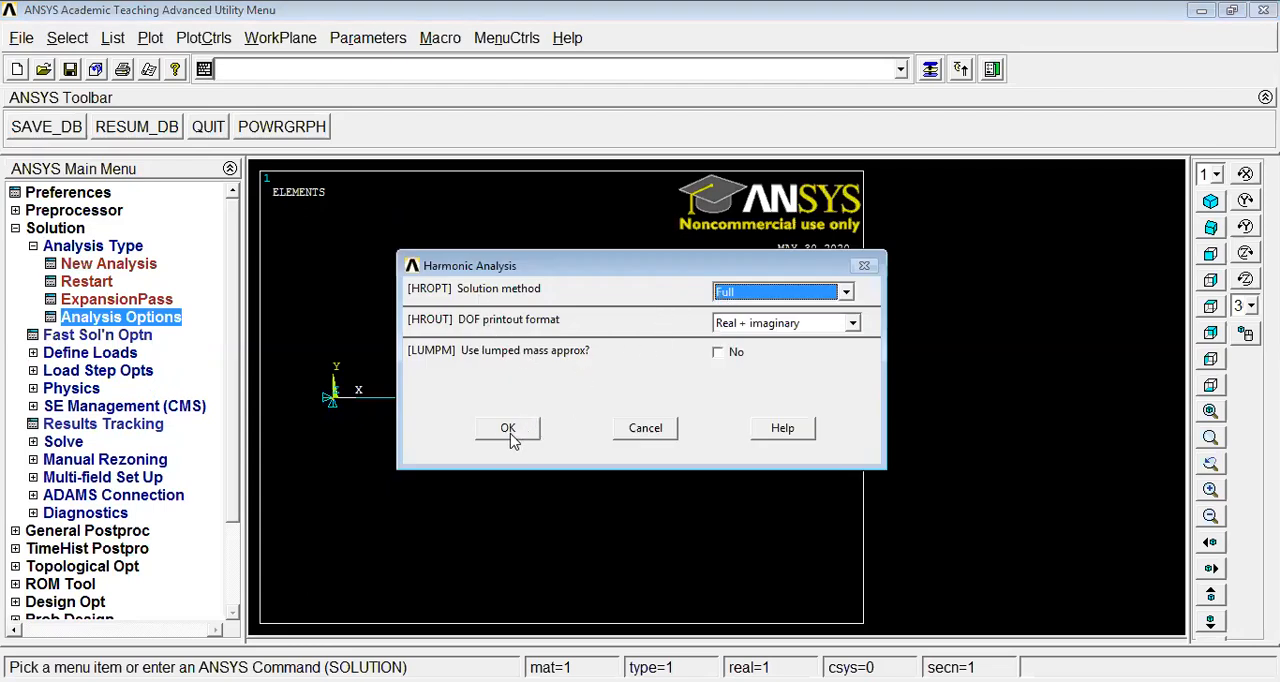
click(508, 428)
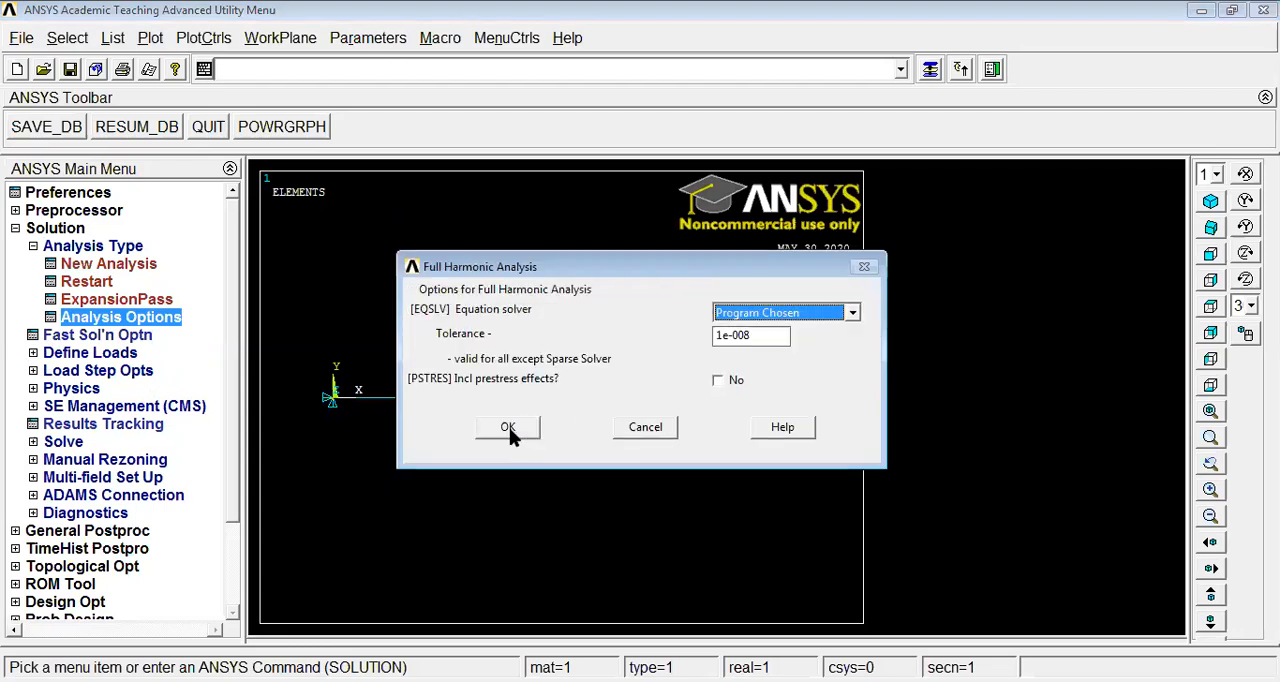
click(509, 427)
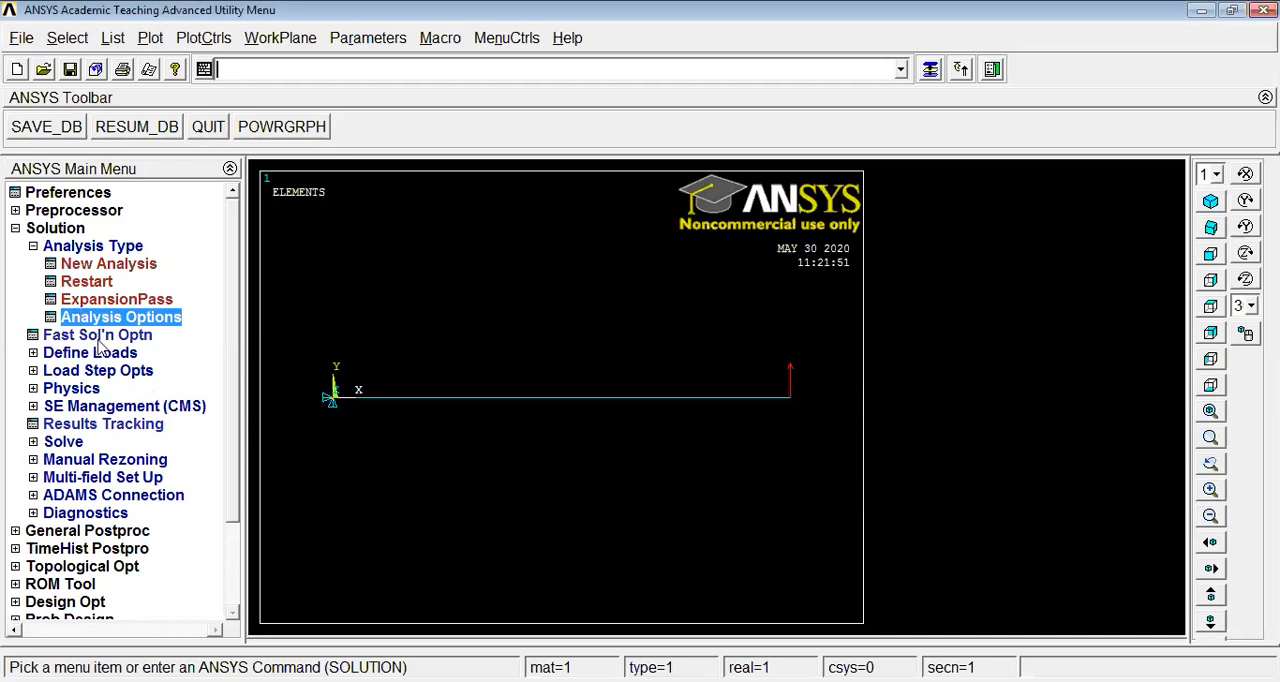
Set the harmonic frequency range to 0–50 with 50 substeps and stepped boundary conditions
click(92, 372)
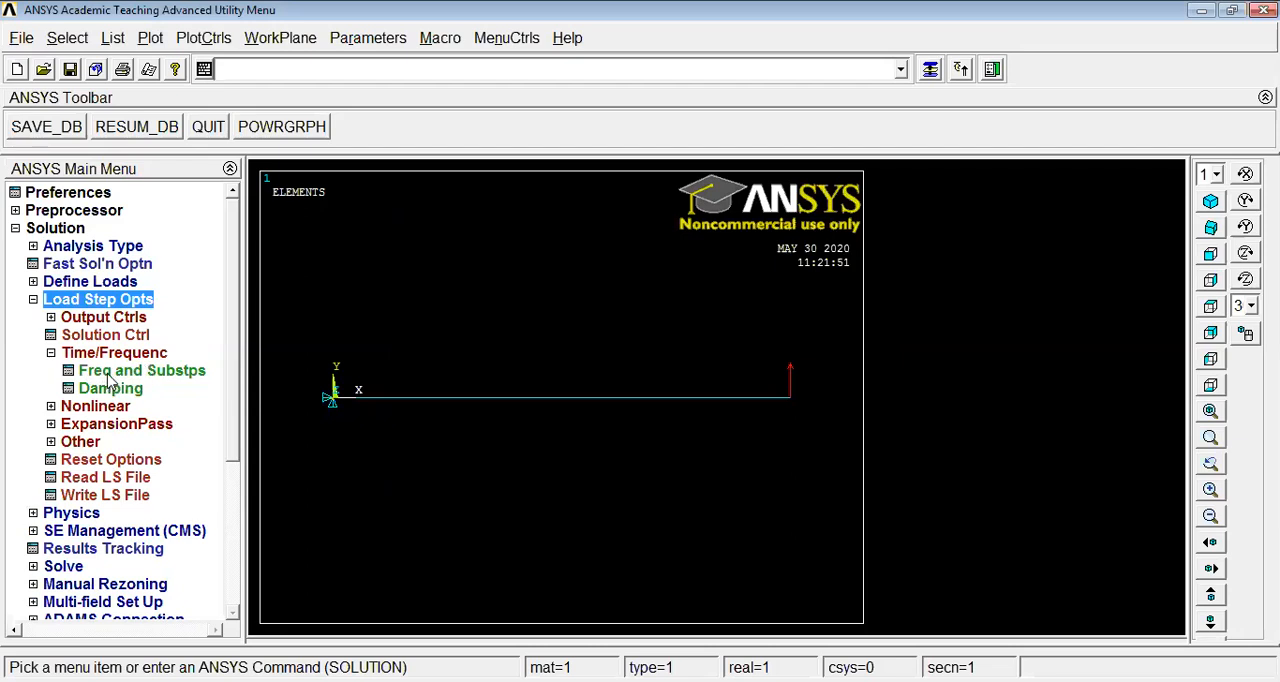
click(109, 377)
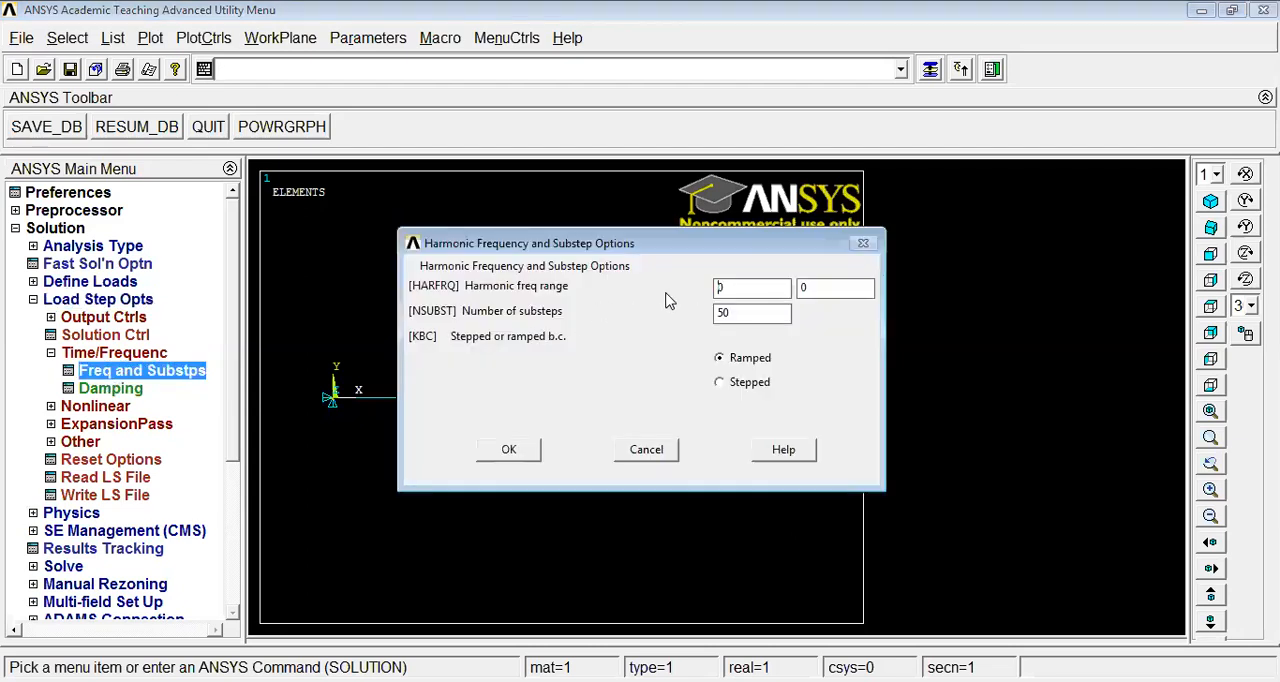
double_click(809, 287)
text(5)
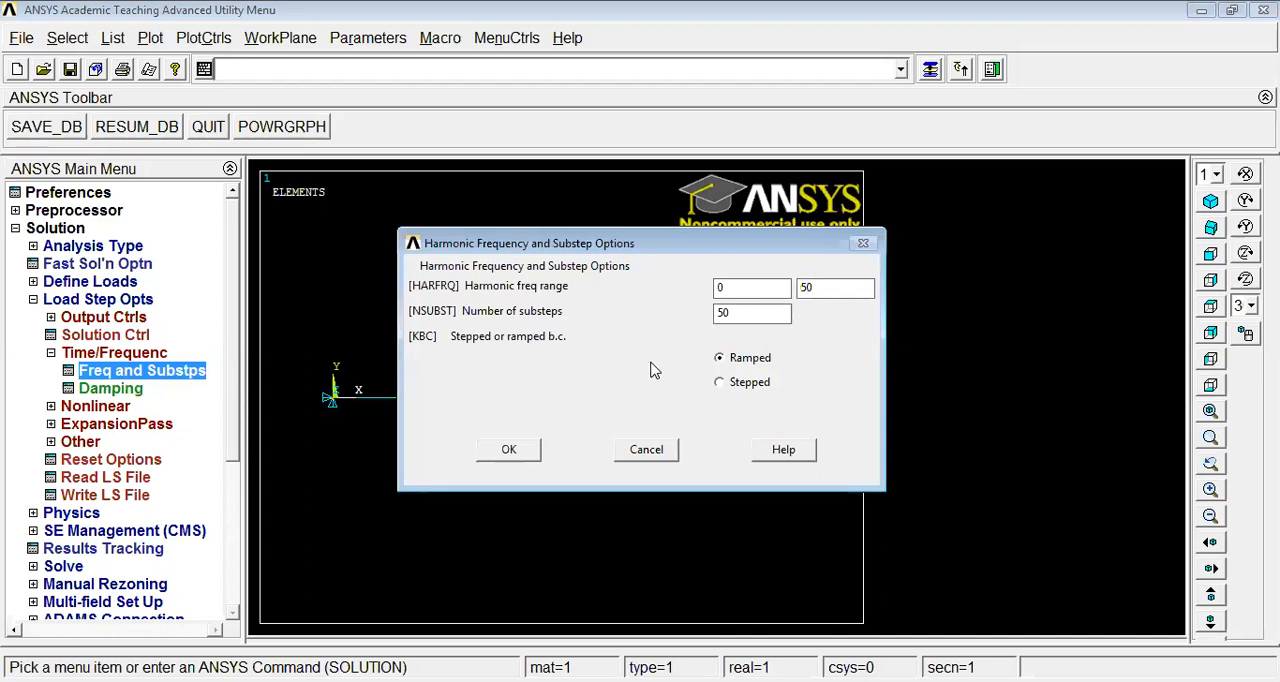
click(729, 388)
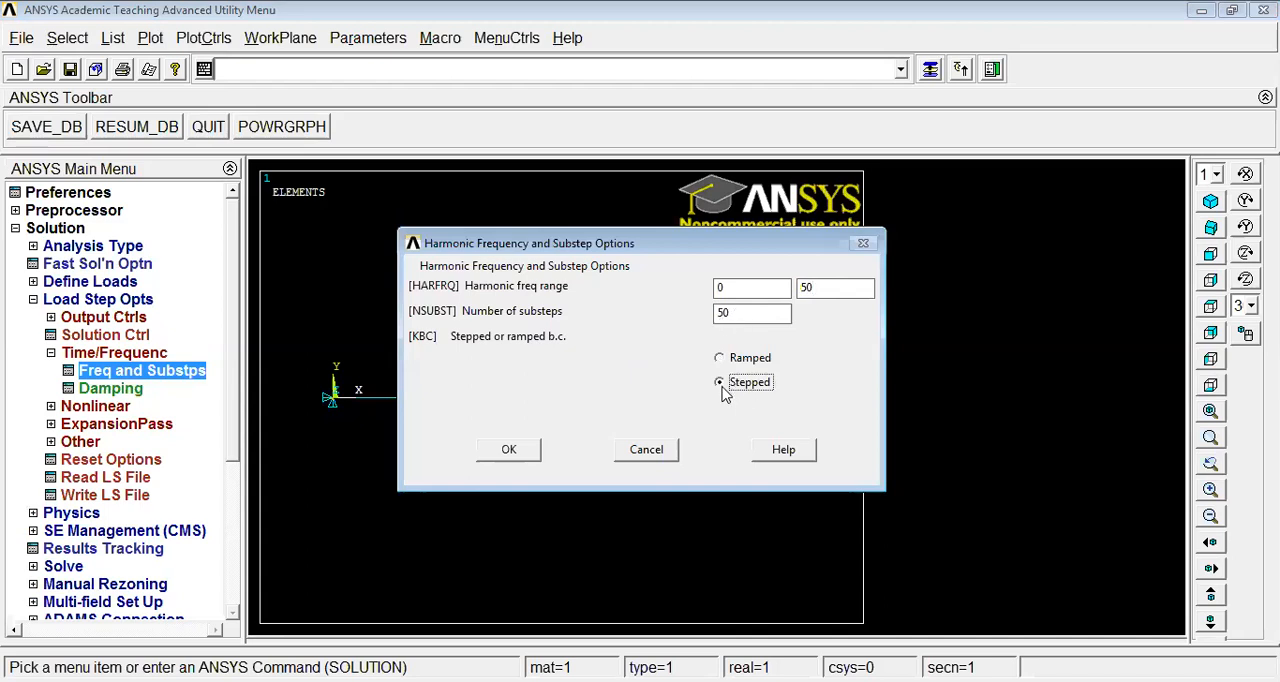
click(497, 454)
click(33, 299)
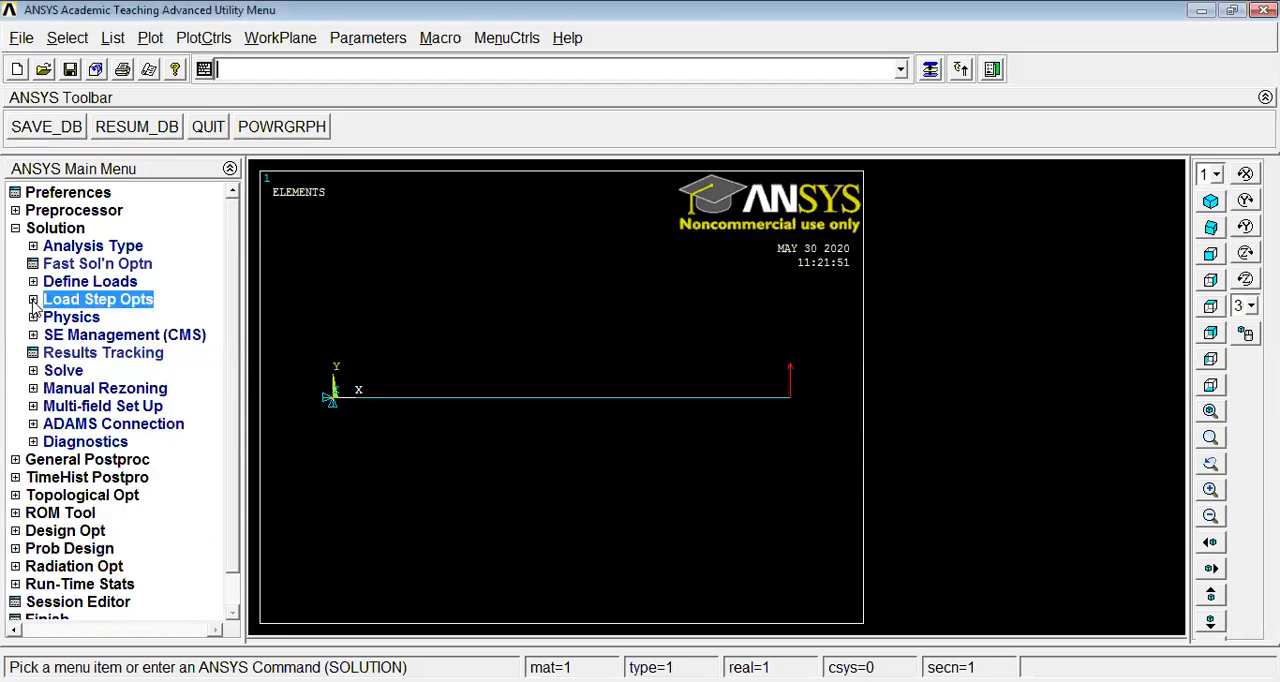
Solve the current load step of the harmonic analysis and close the solution status listing
click(15, 229)
click(38, 230)
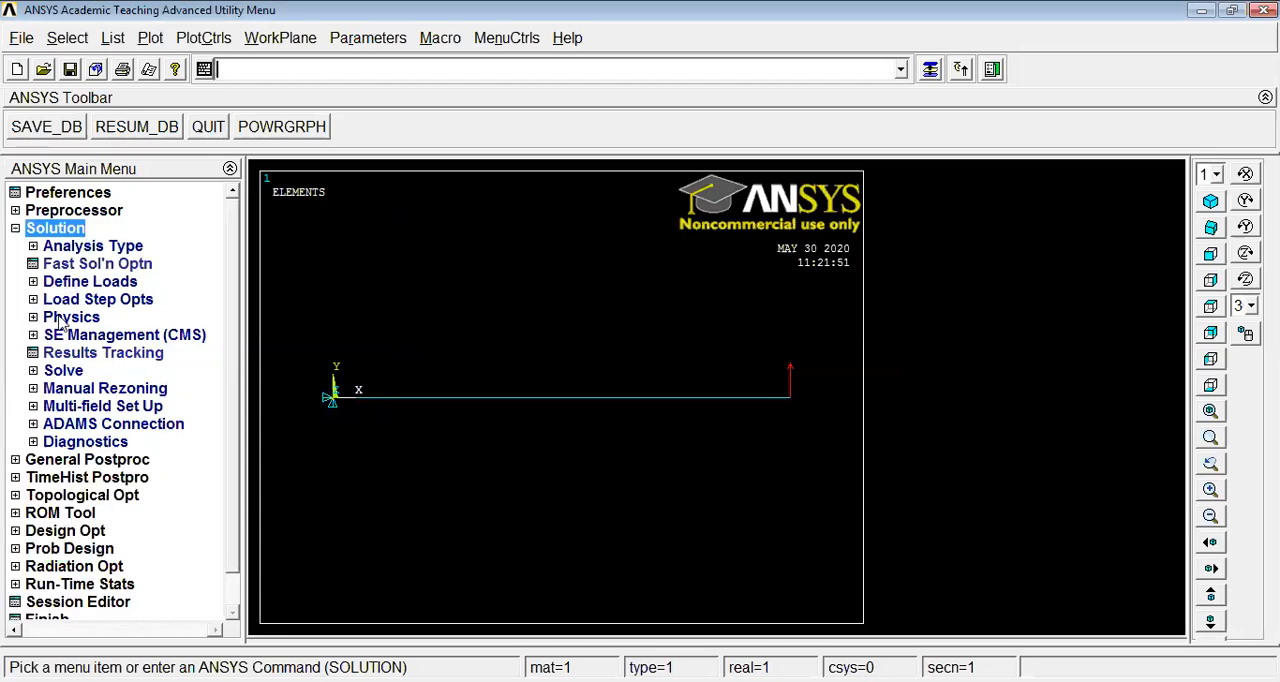
click(63, 370)
click(99, 390)
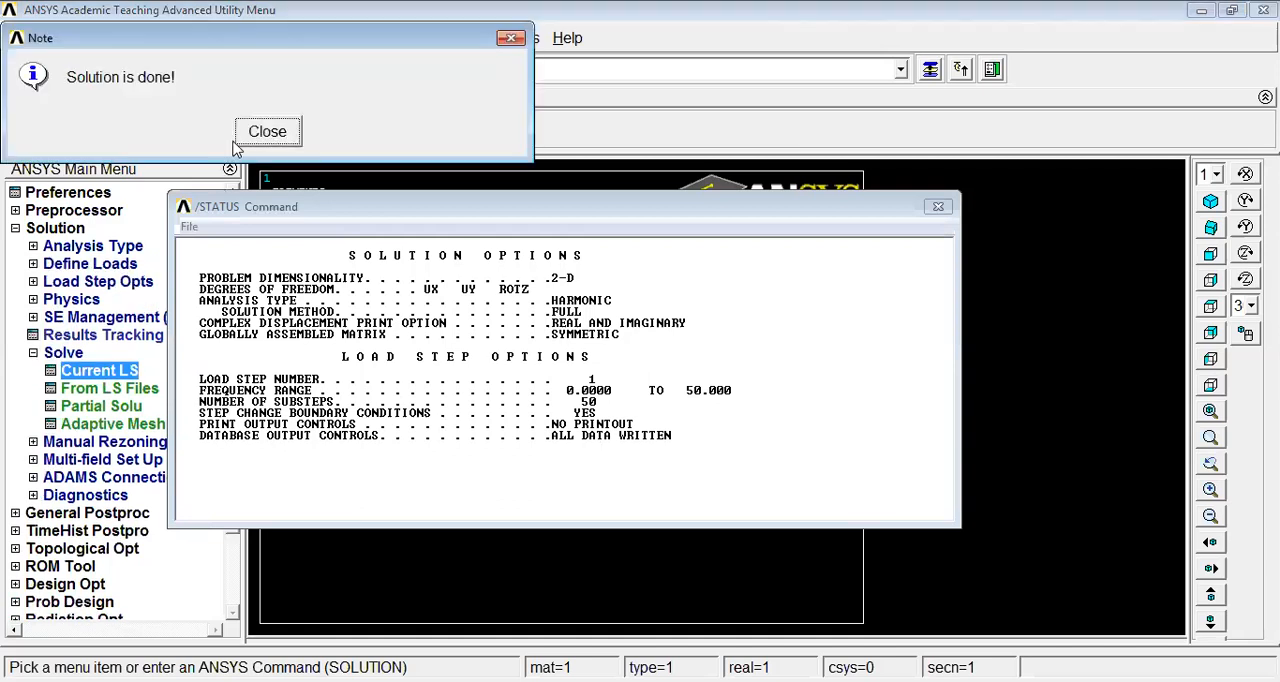
click(275, 136)
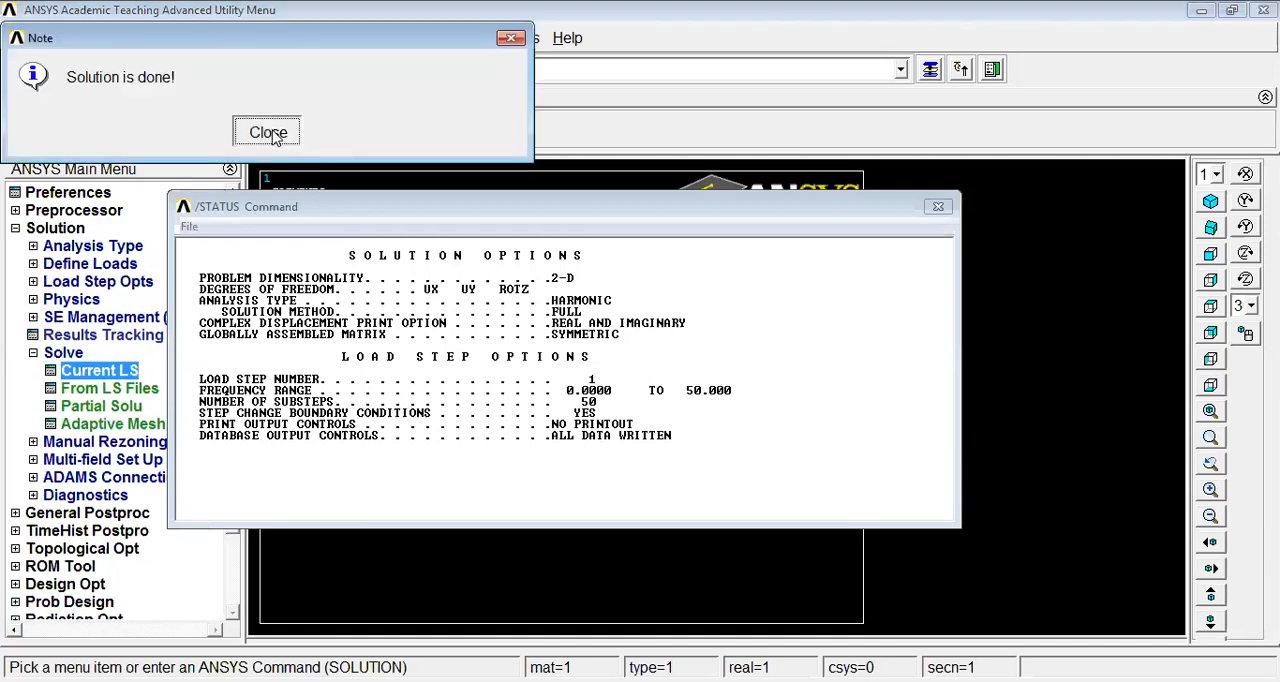
click(938, 208)
click(33, 353)
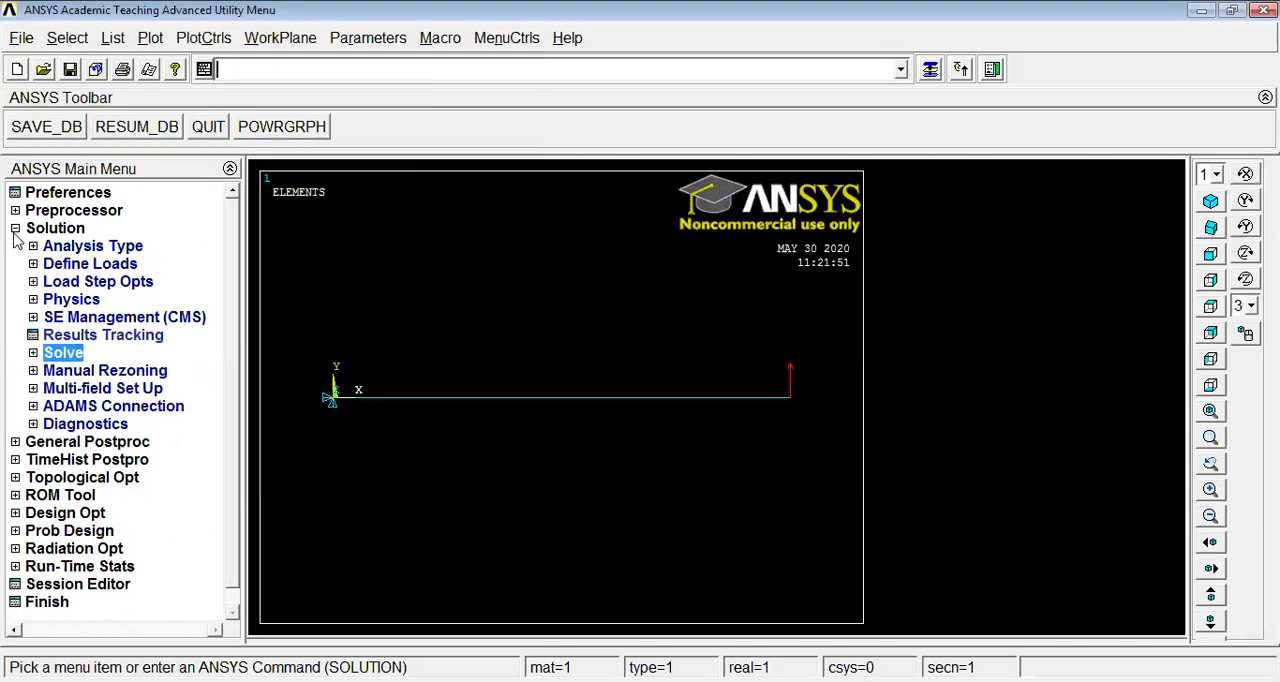
click(15, 228)
Add the Y-component of displacement at the beam's loaded end node as a time-history variable
click(85, 264)
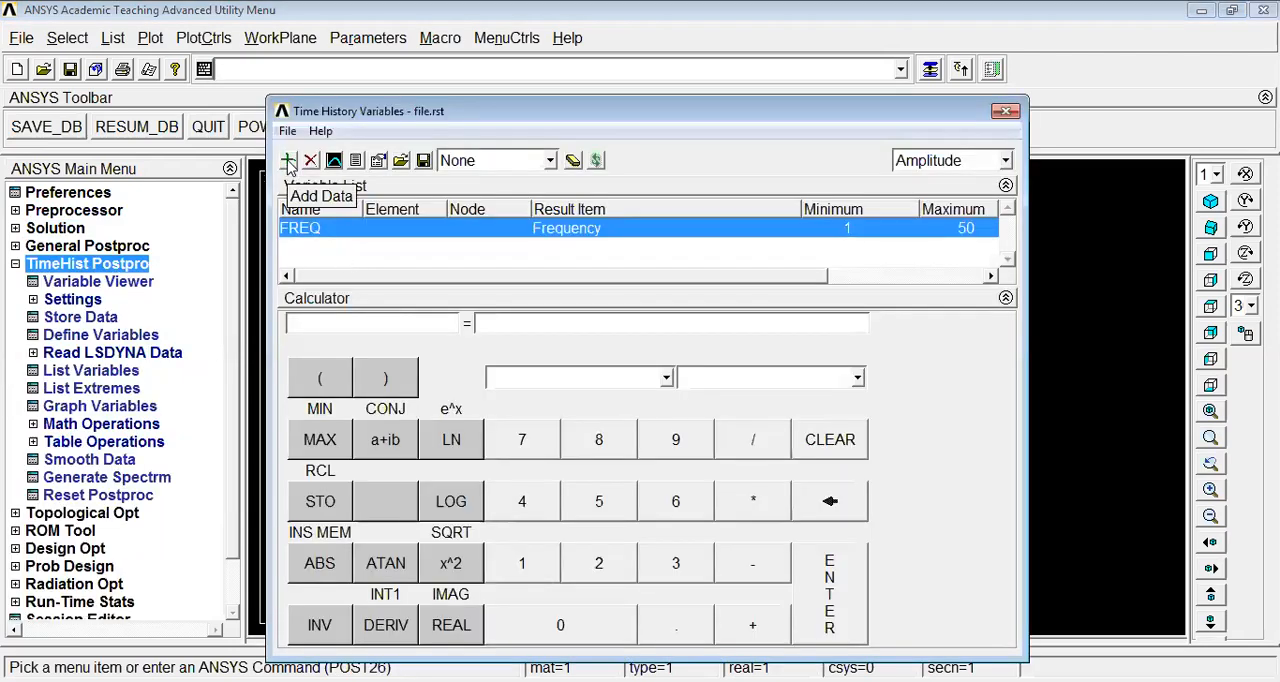
click(288, 161)
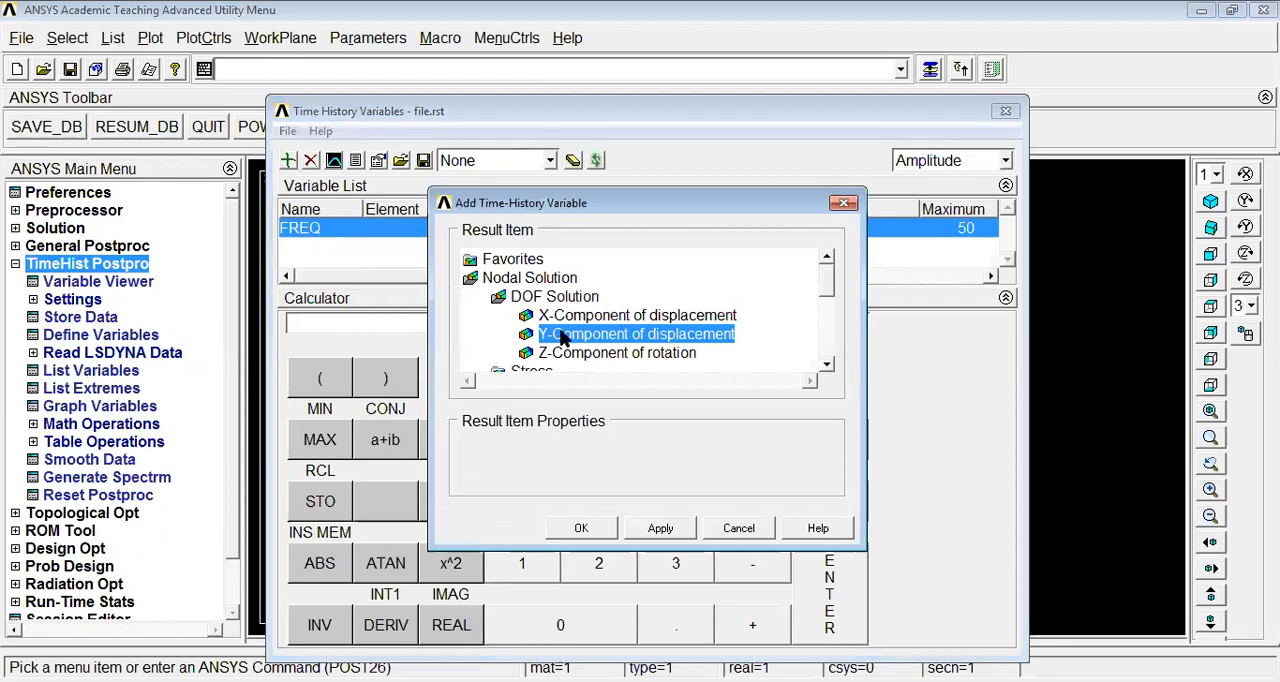
click(585, 529)
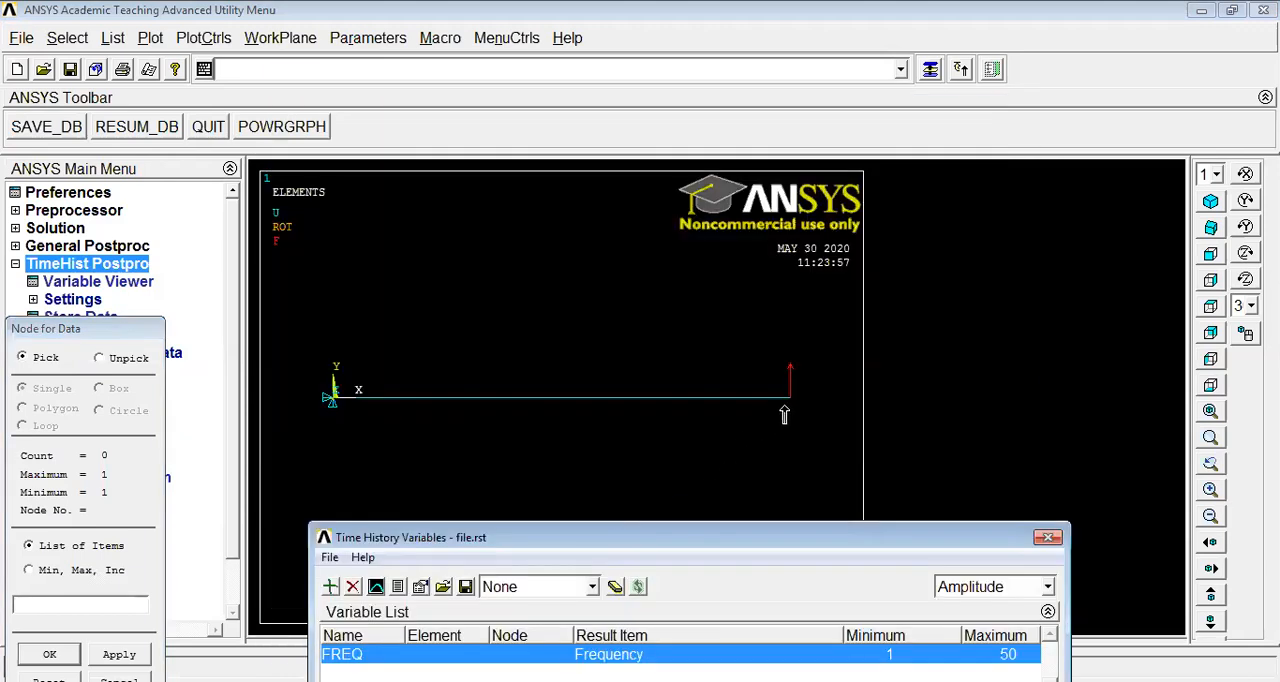
click(786, 404)
Graph the end node's Y-displacement amplitude against frequency, uncover the plot for viewing, and close the time-history variables window
click(376, 587)
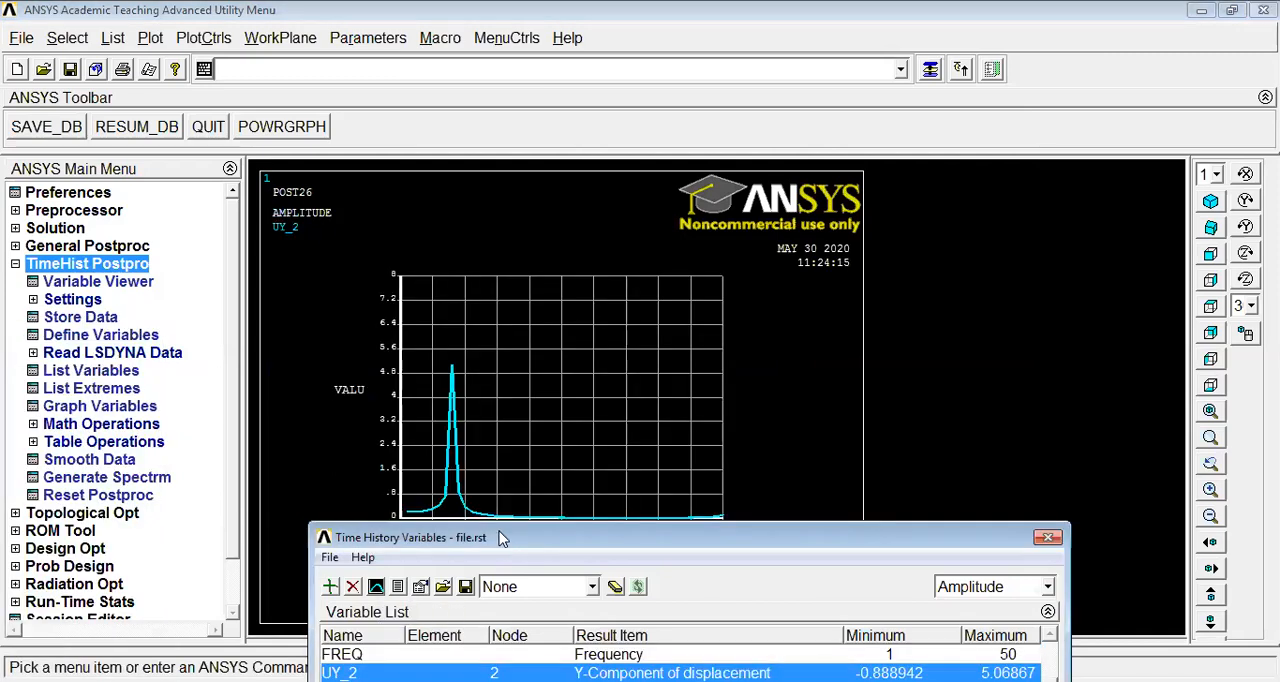
drag(500, 540, 423, 612)
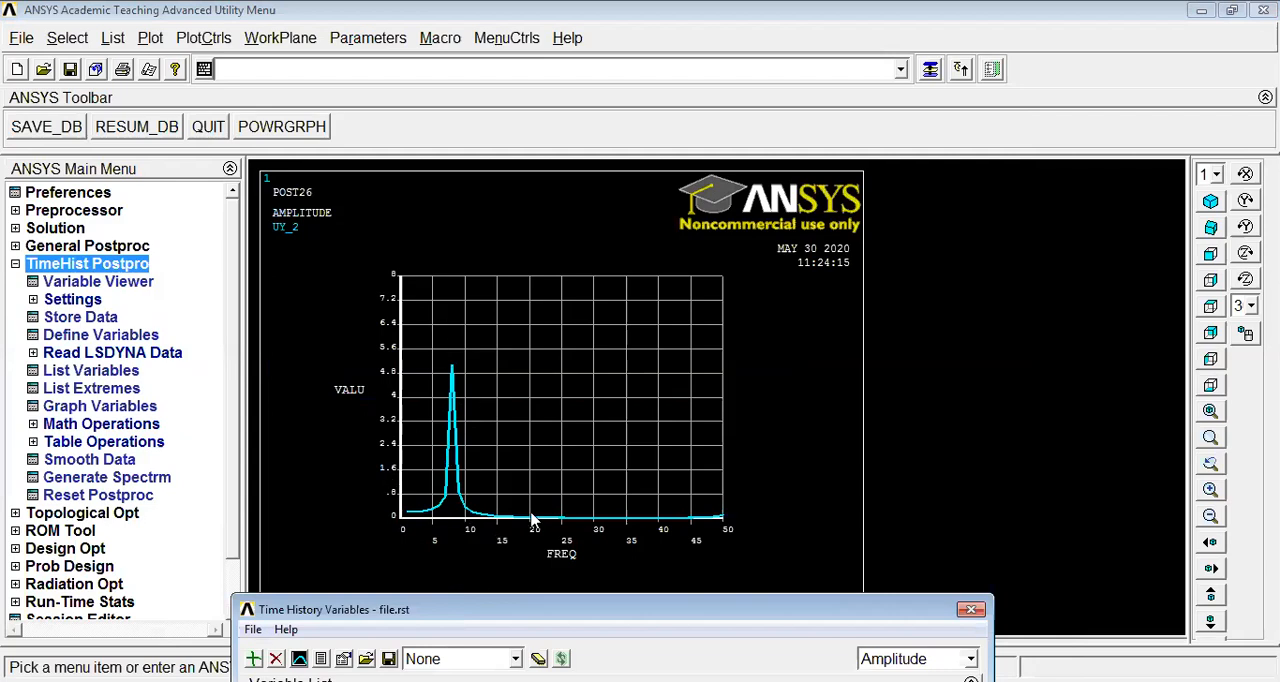
drag(512, 617, 298, 223)
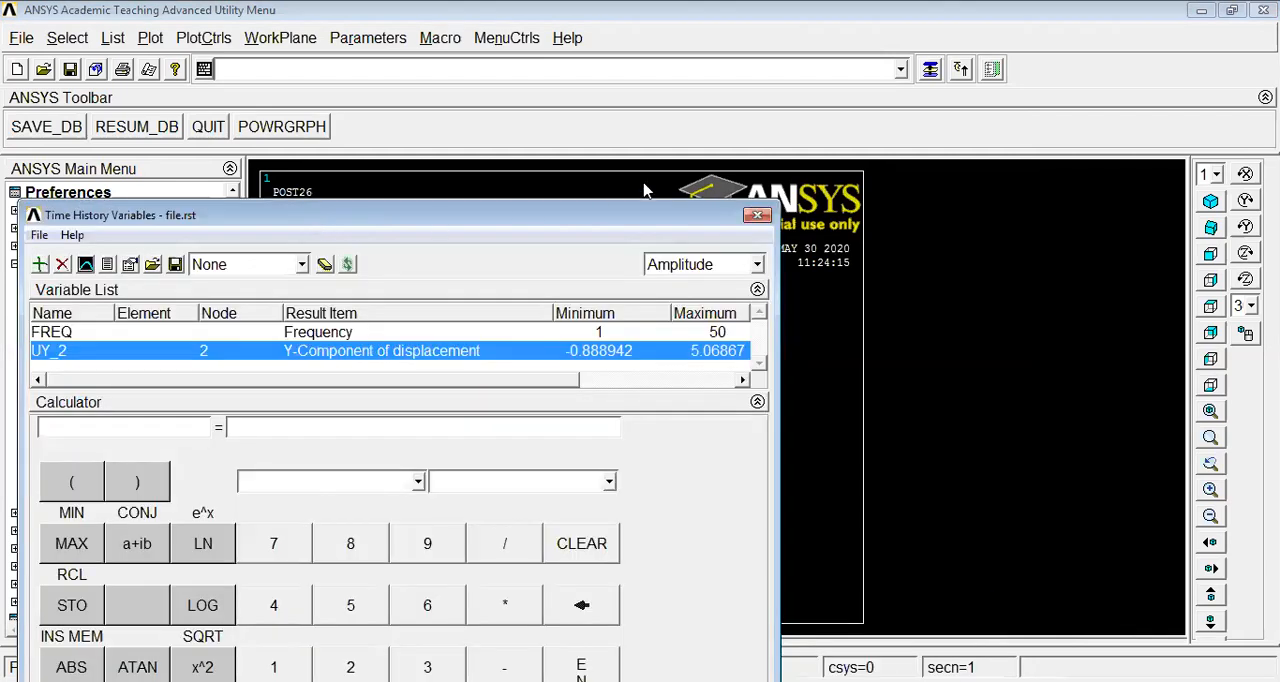
click(757, 217)
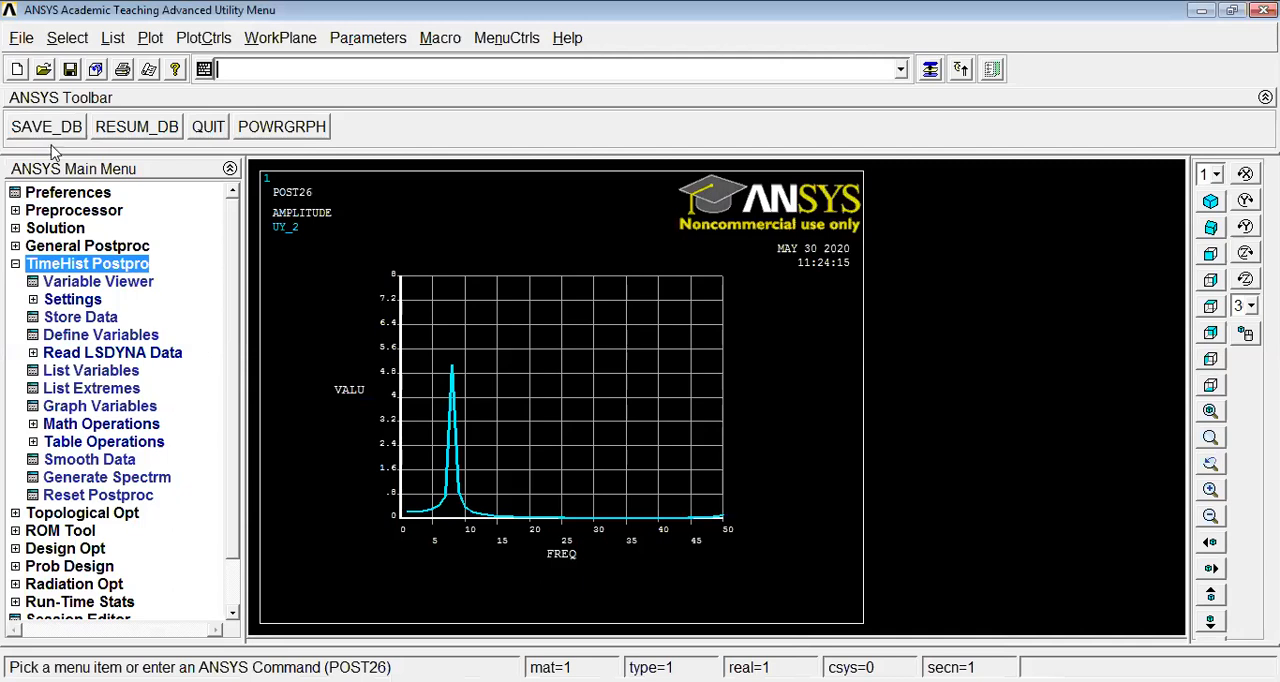
Clear the database and start a new model with the Do not read file option
click(21, 37)
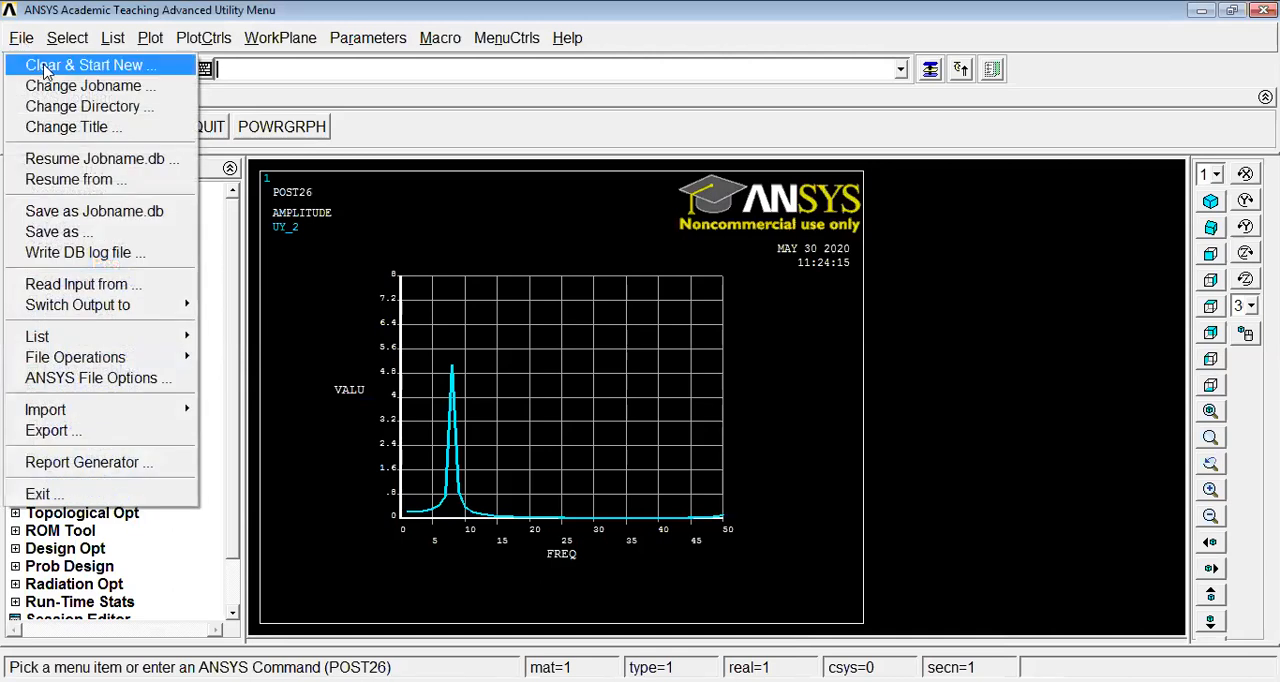
click(44, 72)
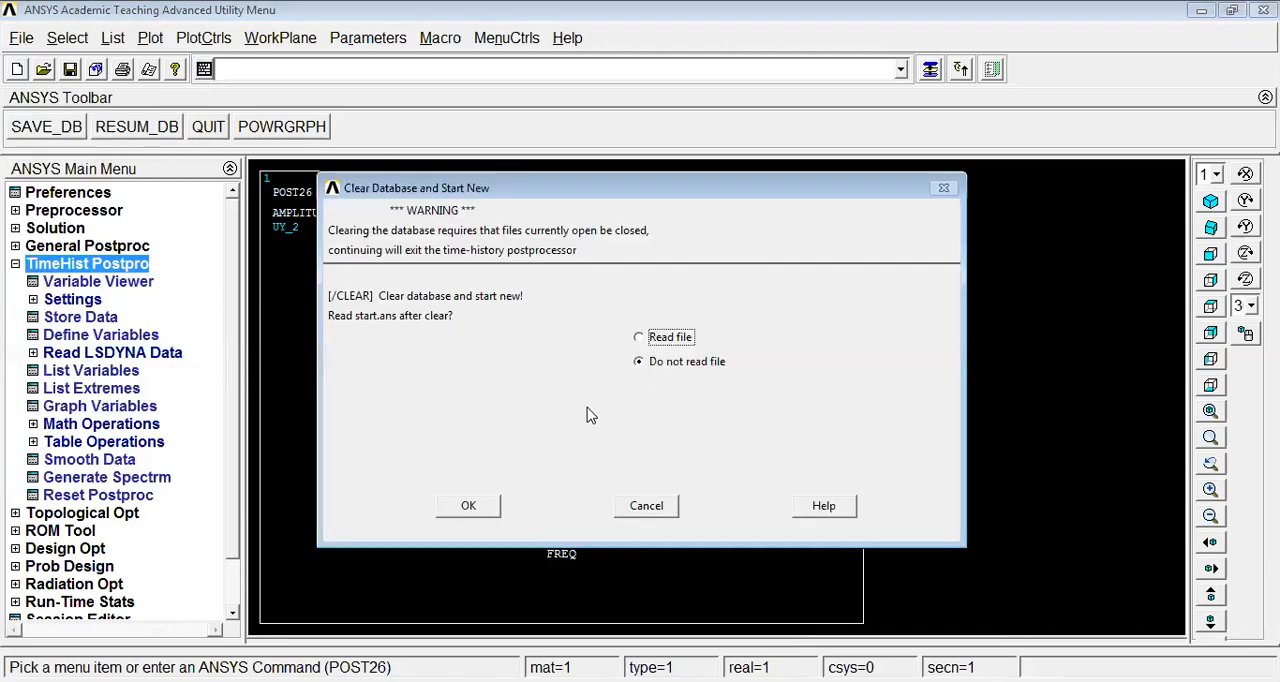
click(470, 506)
click(143, 134)
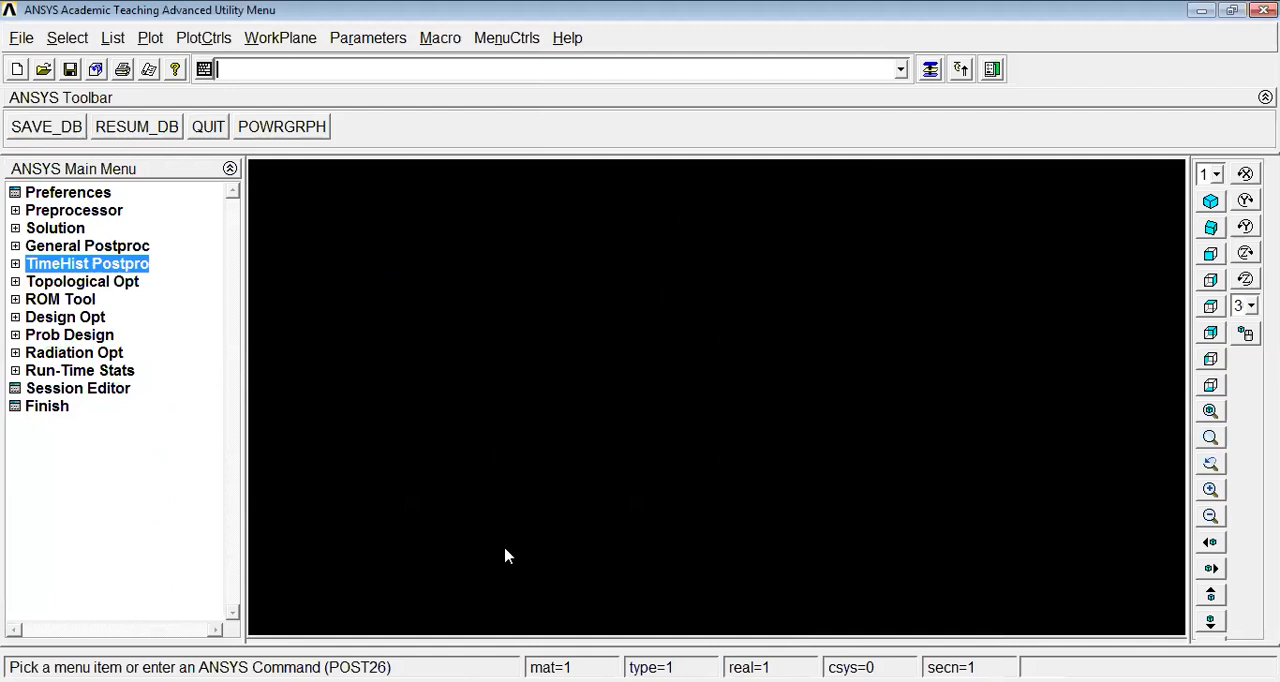
Switch to cama.pdf in Adobe Acrobat Reader, examine the plate-with-hole drawing for dimensions, load and material values, and return to ANSYS
key(alt+Tab)
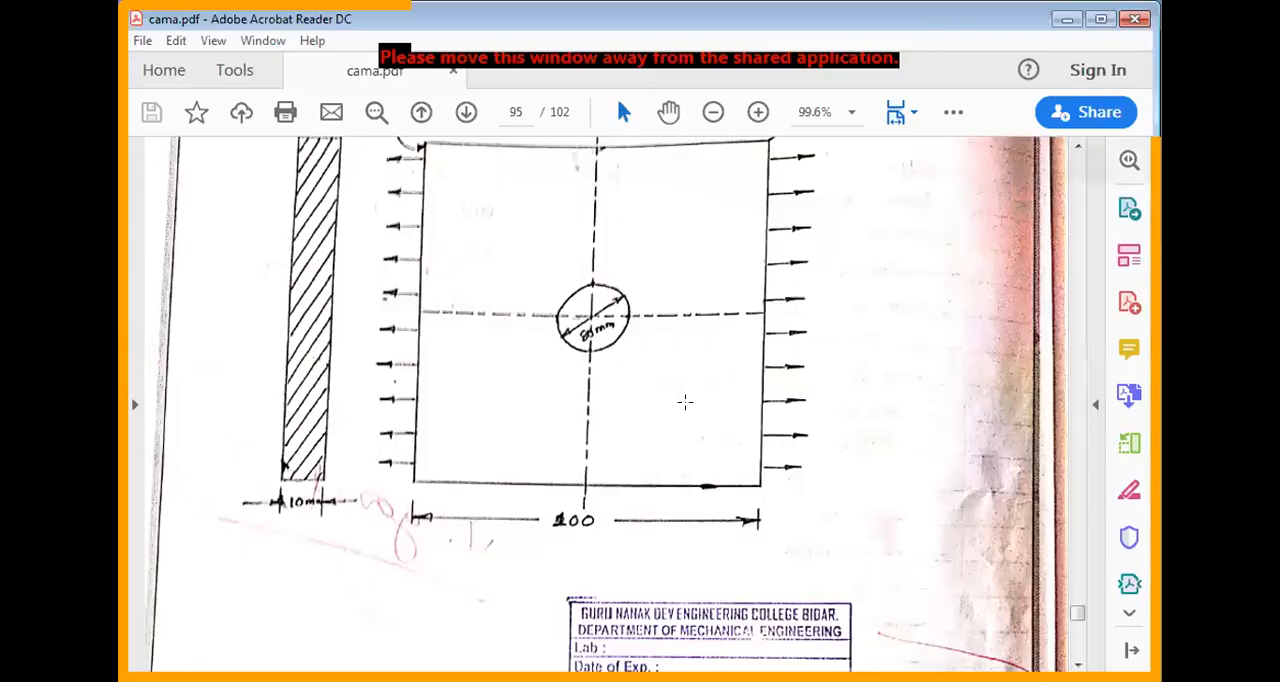
scroll(660, 430, up, 1)
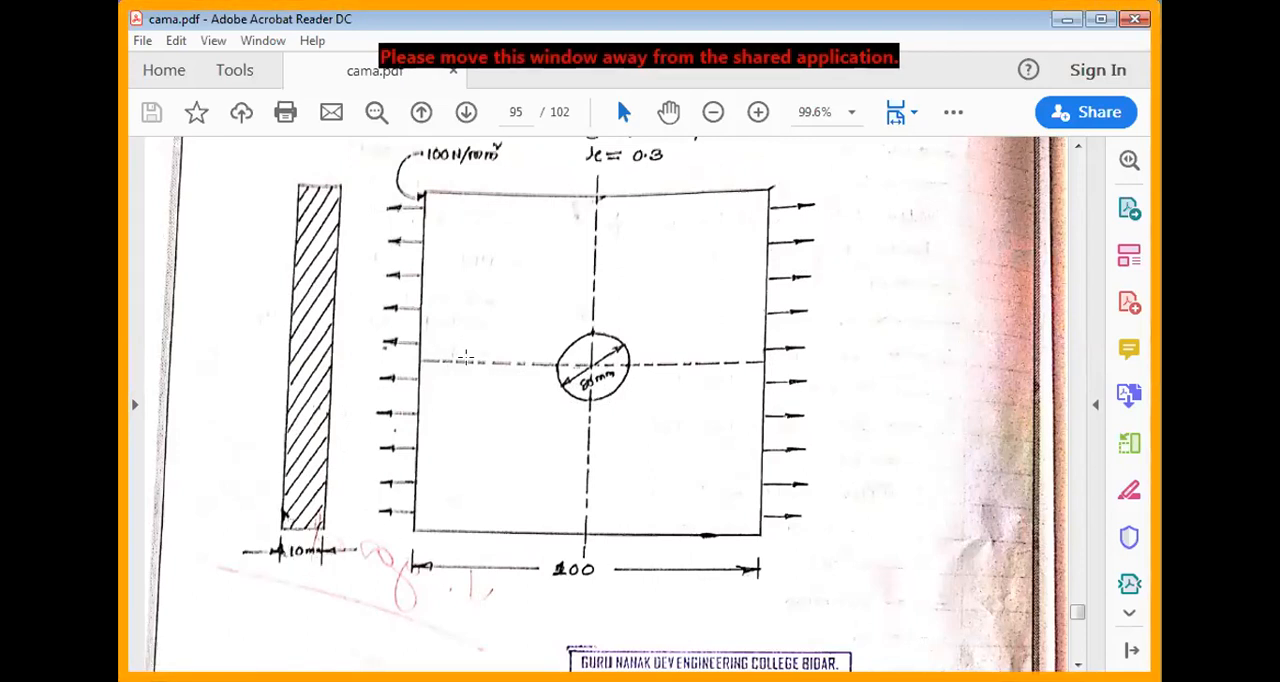
scroll(465, 357, up, 1)
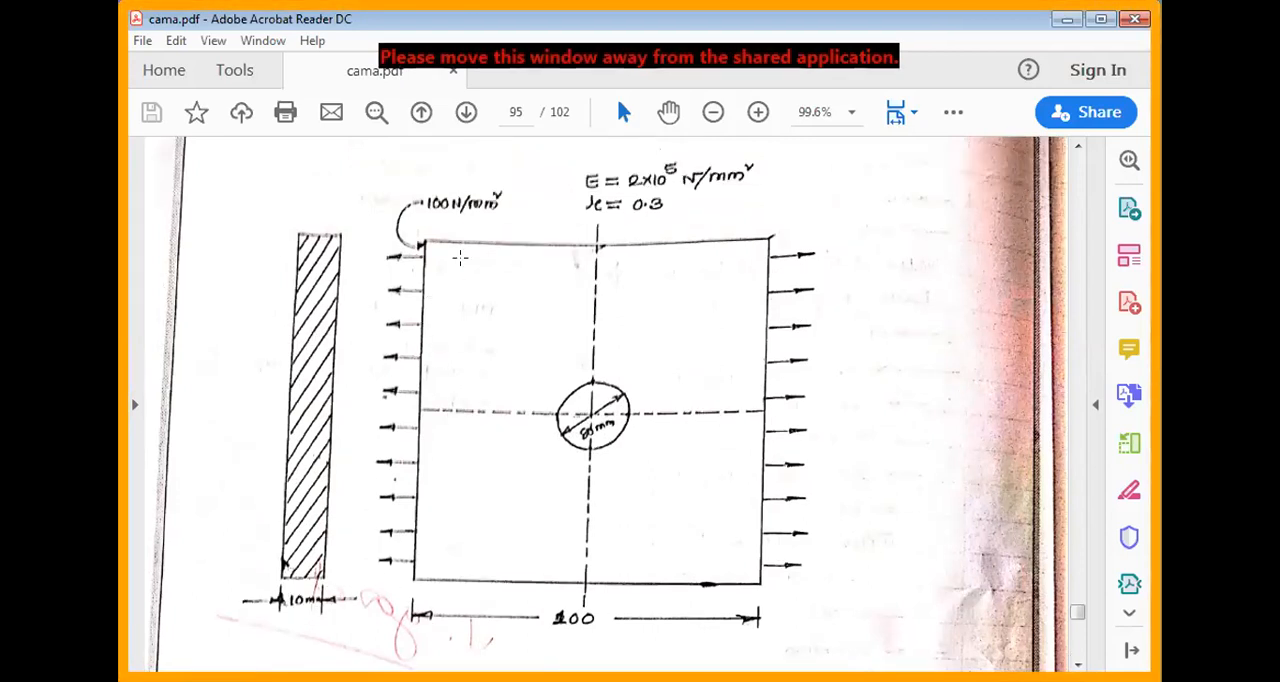
scroll(460, 258, up, 1)
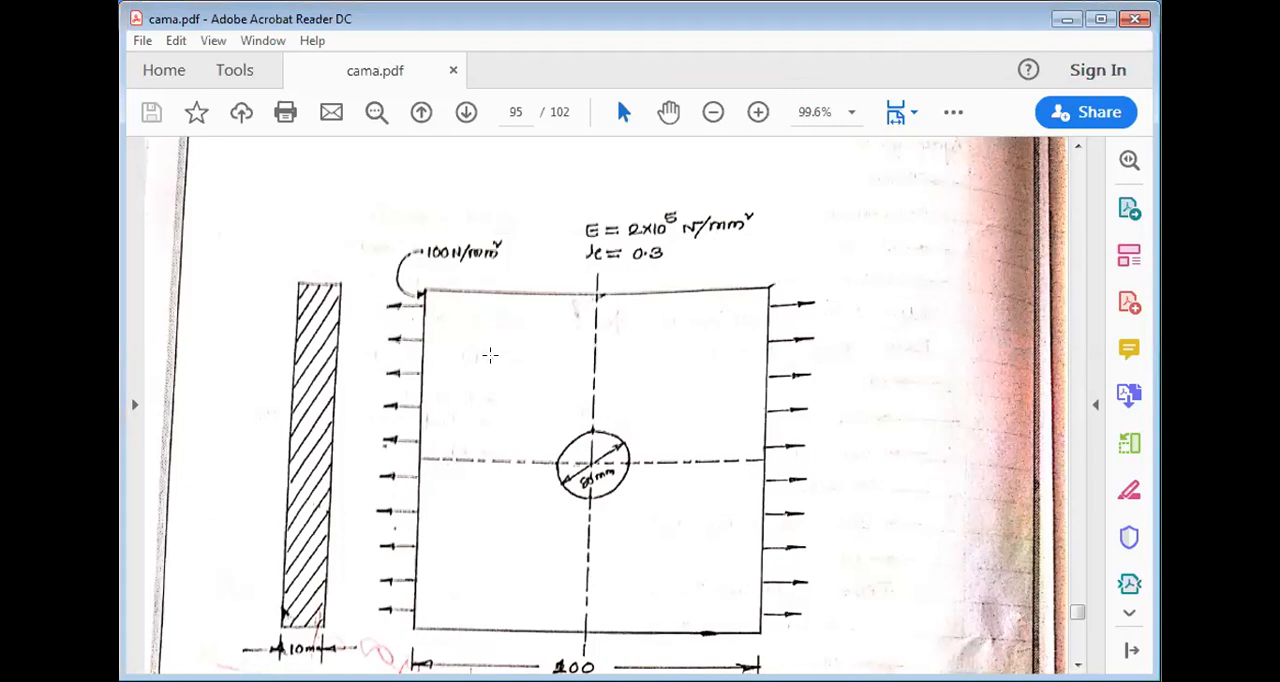
scroll(486, 425, down, 1)
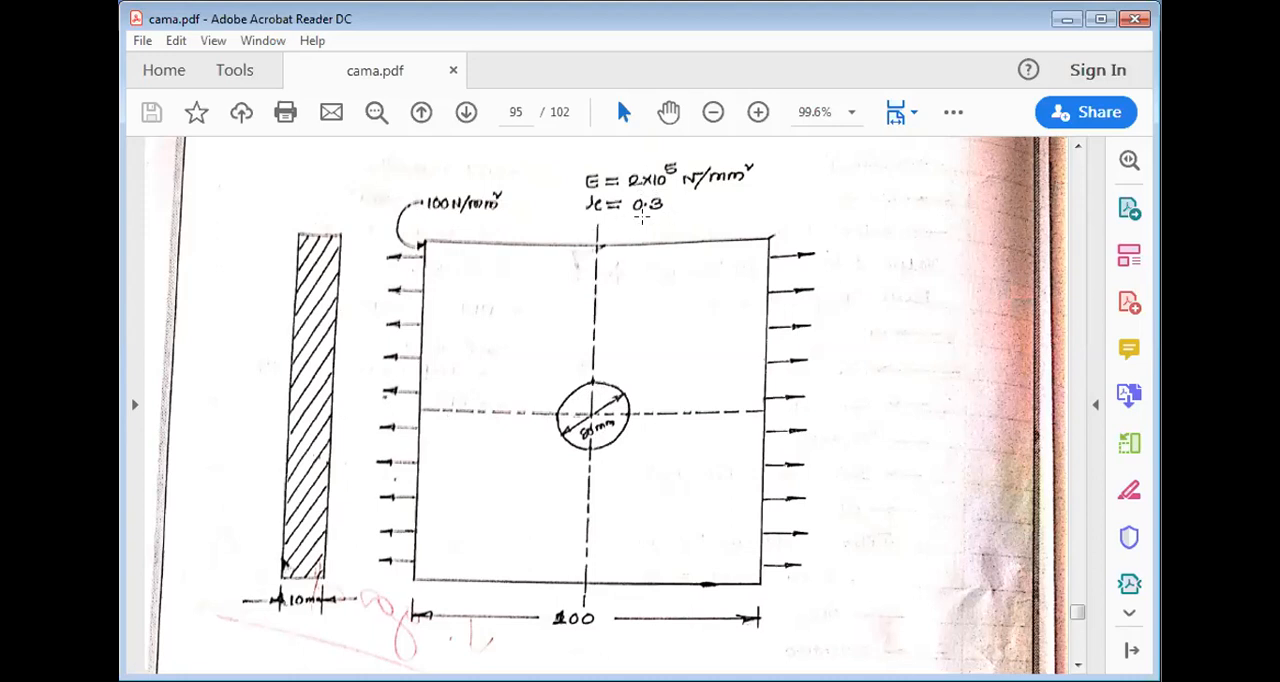
click(1064, 20)
click(1063, 23)
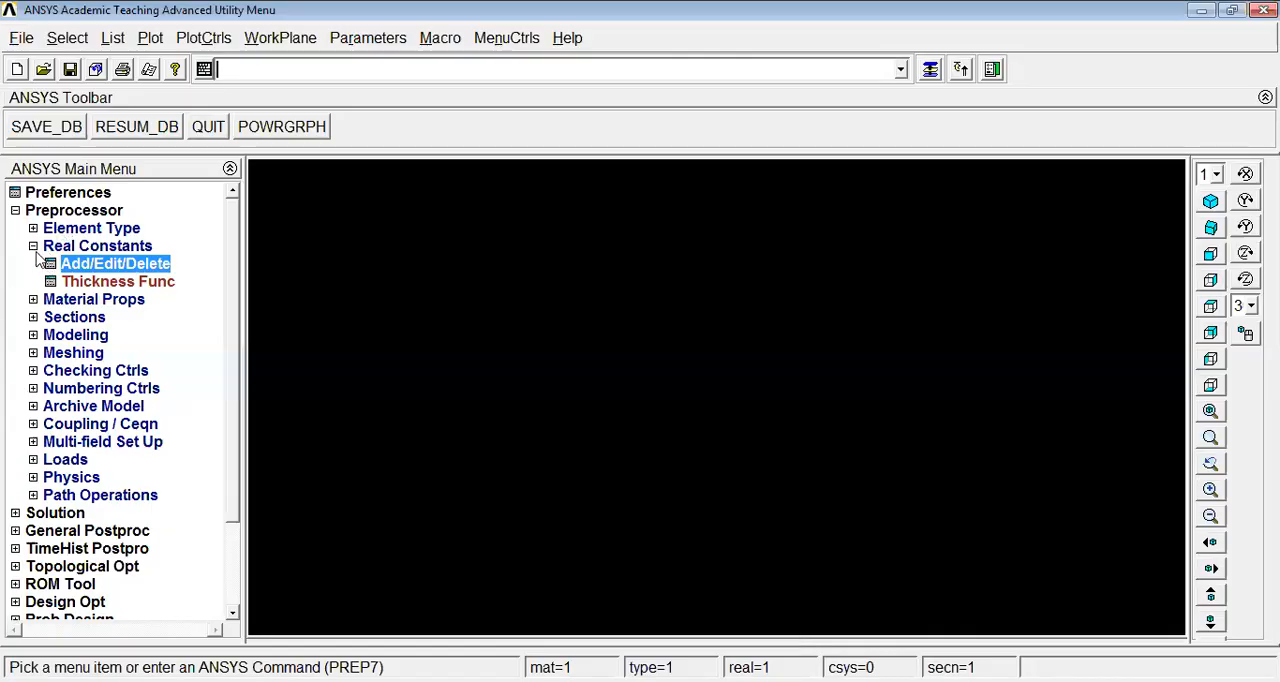
Set the GUI filtering preferences to the Structural discipline with the h-Method
click(33, 245)
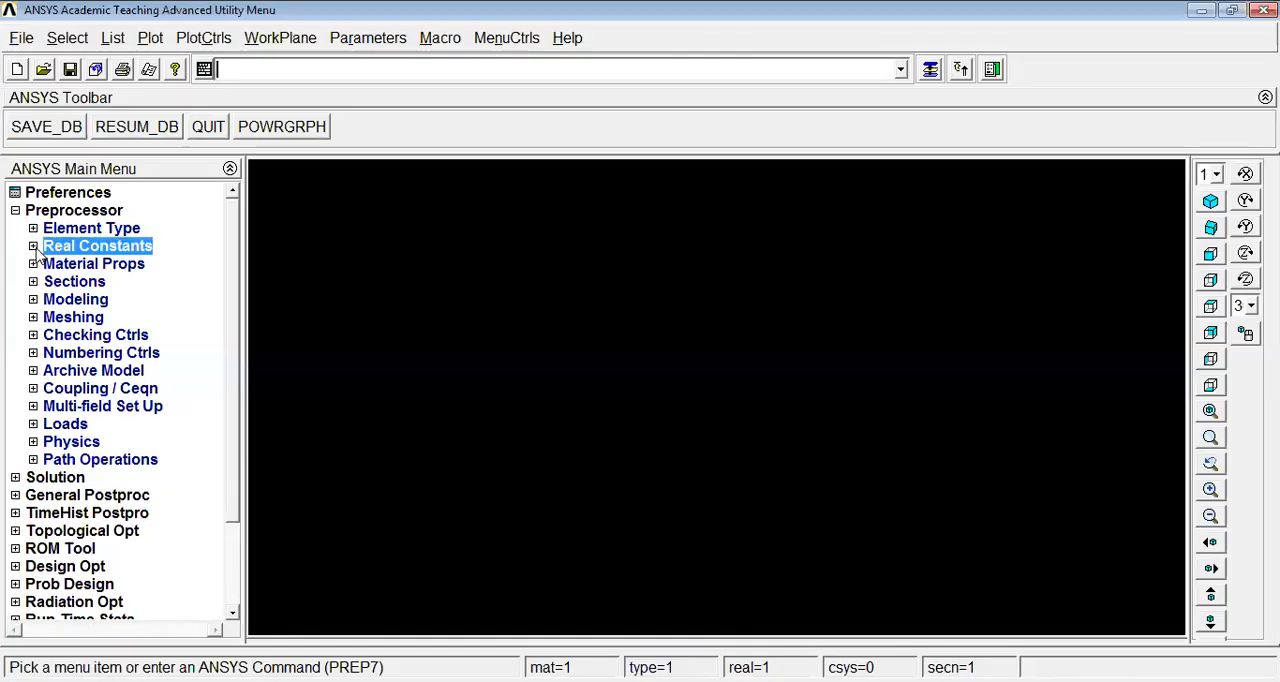
click(15, 210)
click(58, 193)
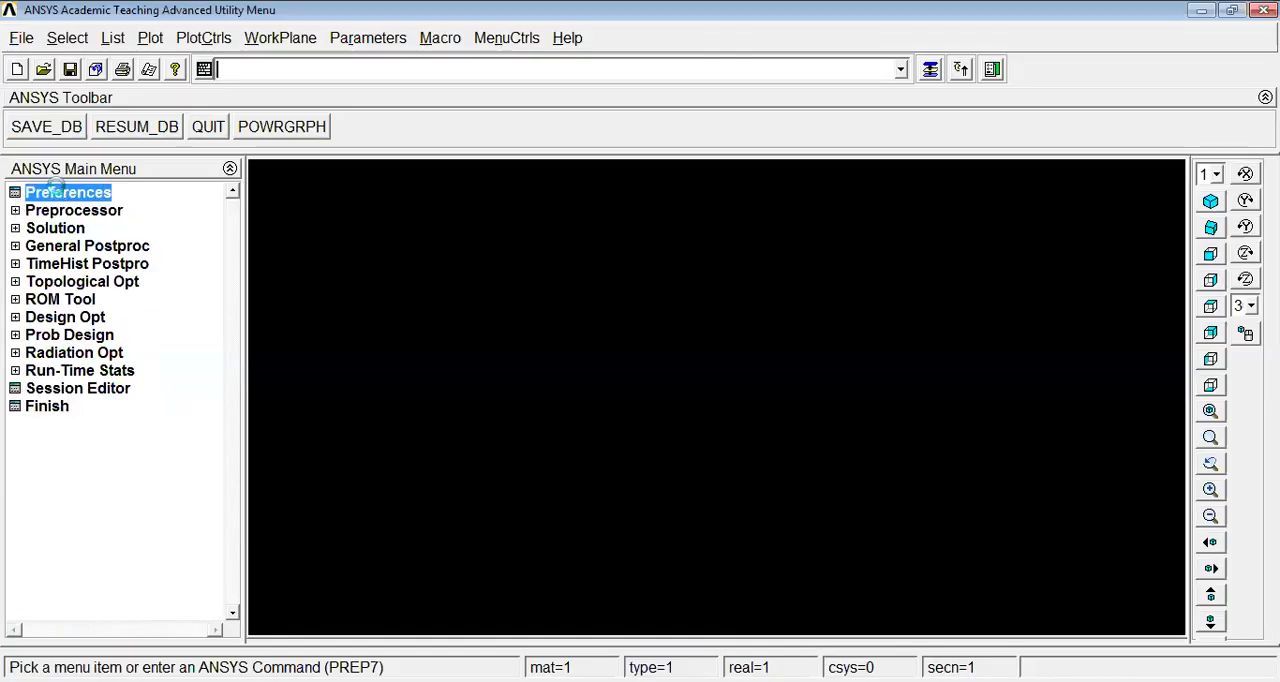
click(638, 186)
click(638, 186)
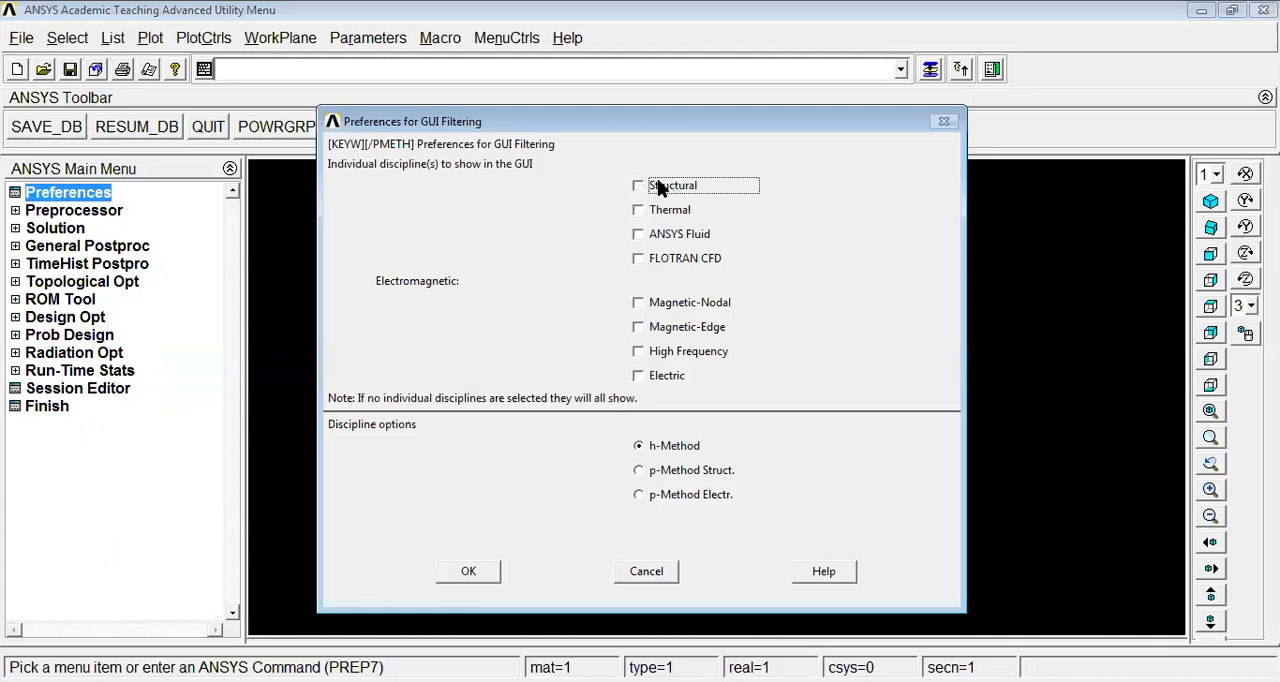
click(468, 571)
Open the list of defined element types in the Preprocessor
click(90, 212)
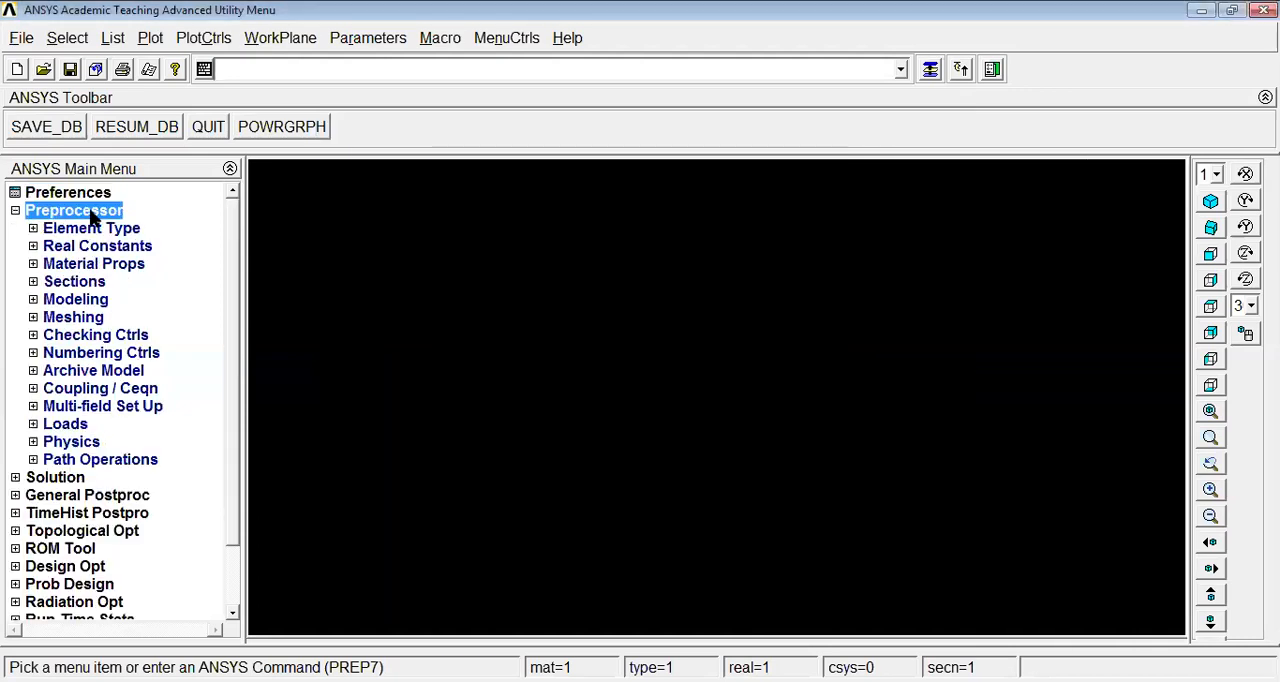
click(100, 230)
click(108, 248)
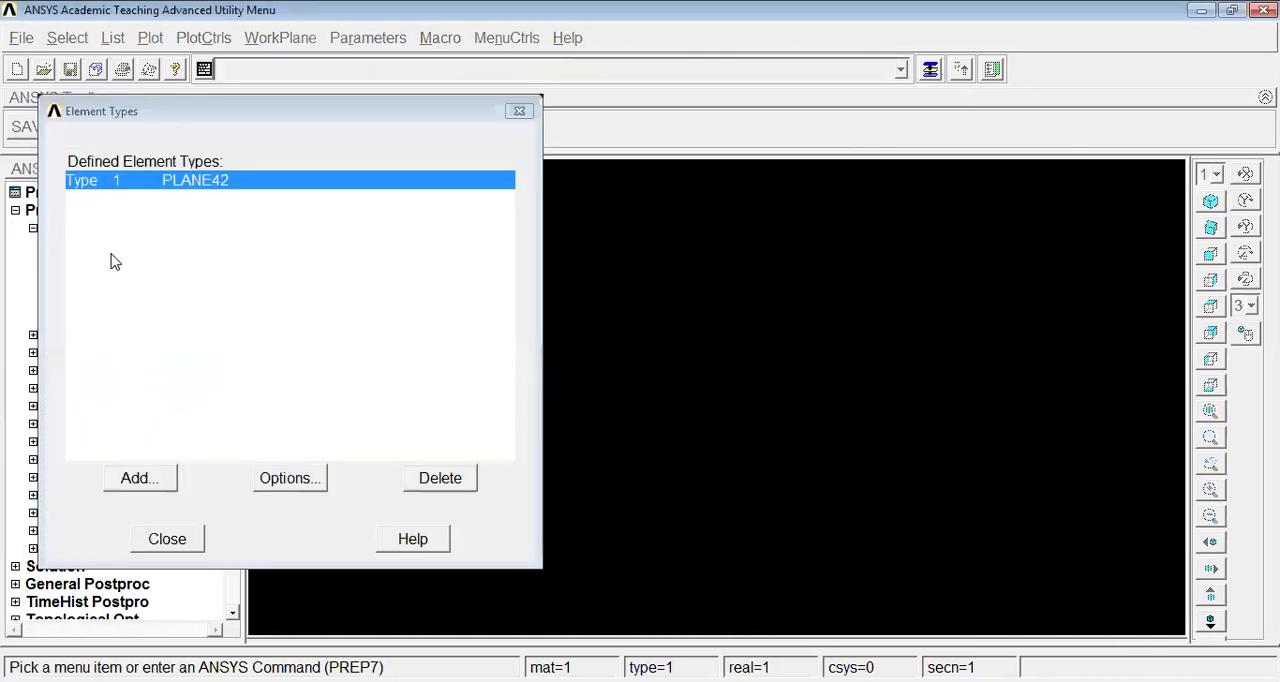
Add a Solid Quad 4node 42 element type with reference number 2, and delete this duplicate
click(140, 479)
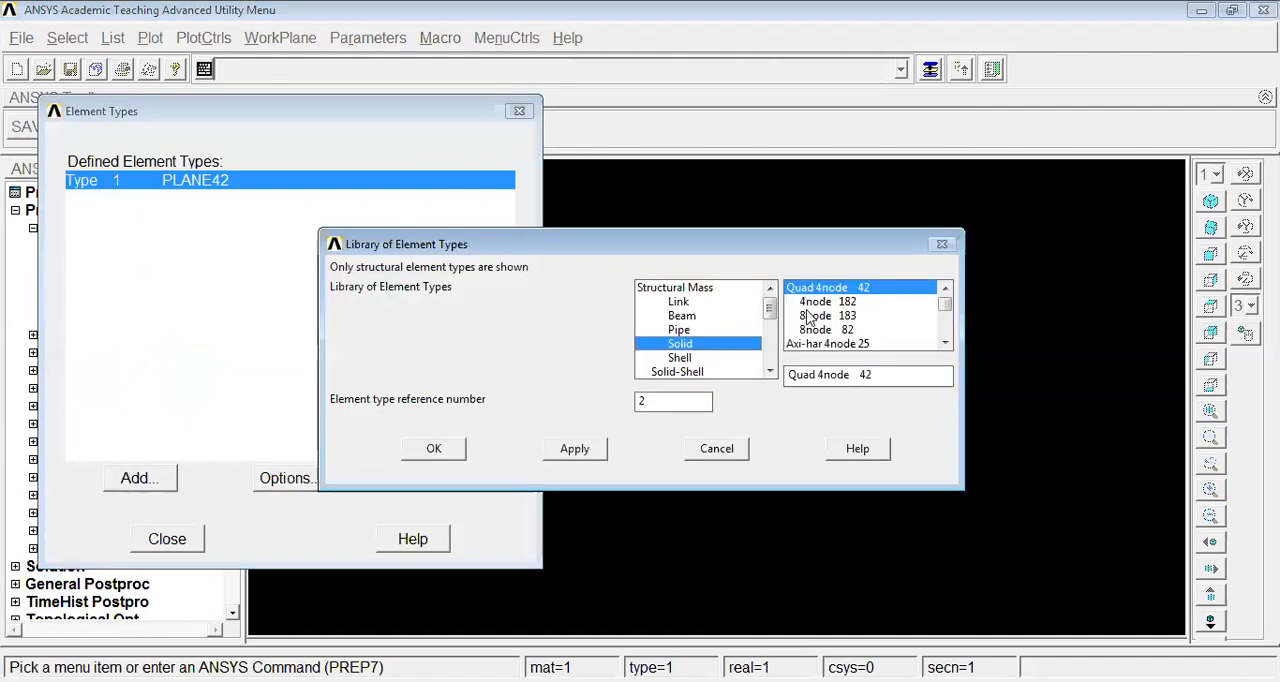
click(422, 454)
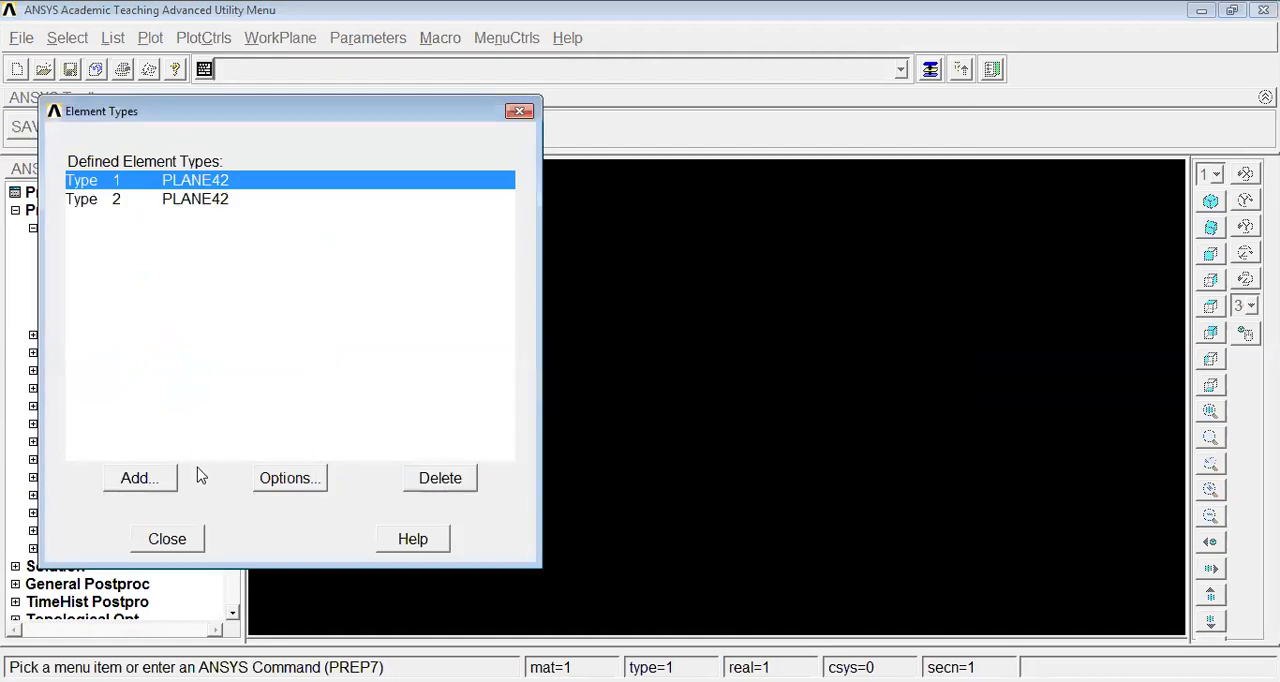
click(143, 204)
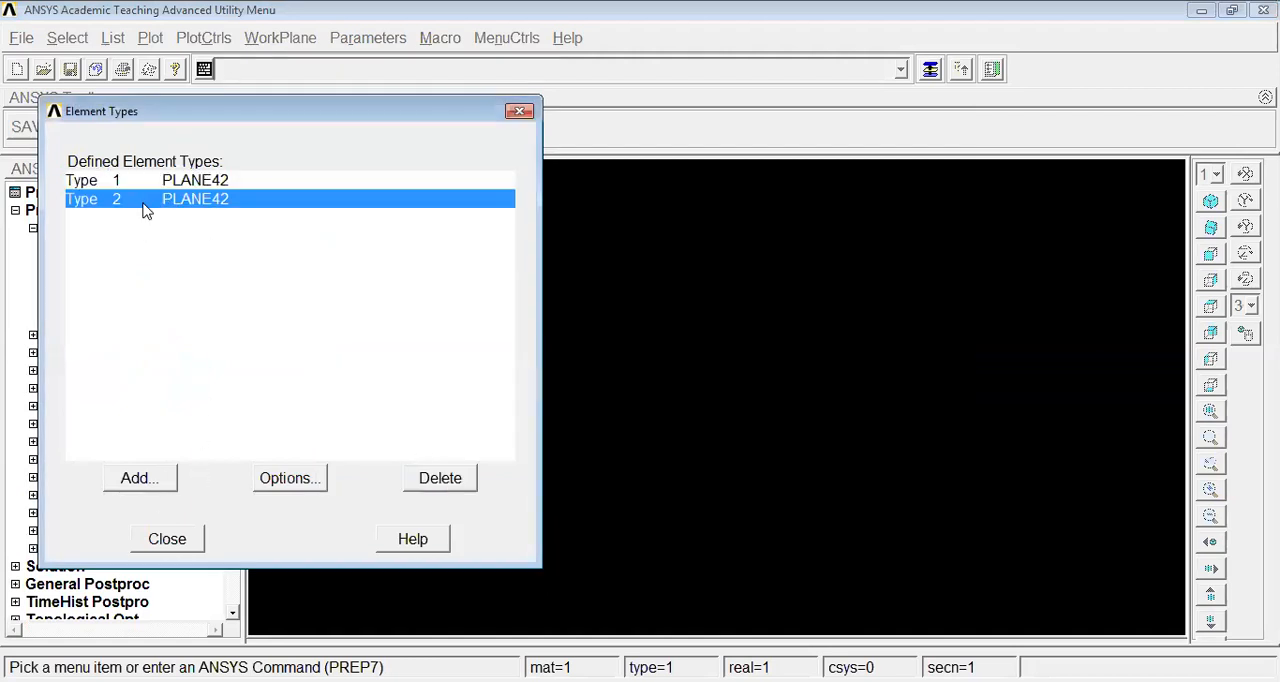
click(443, 489)
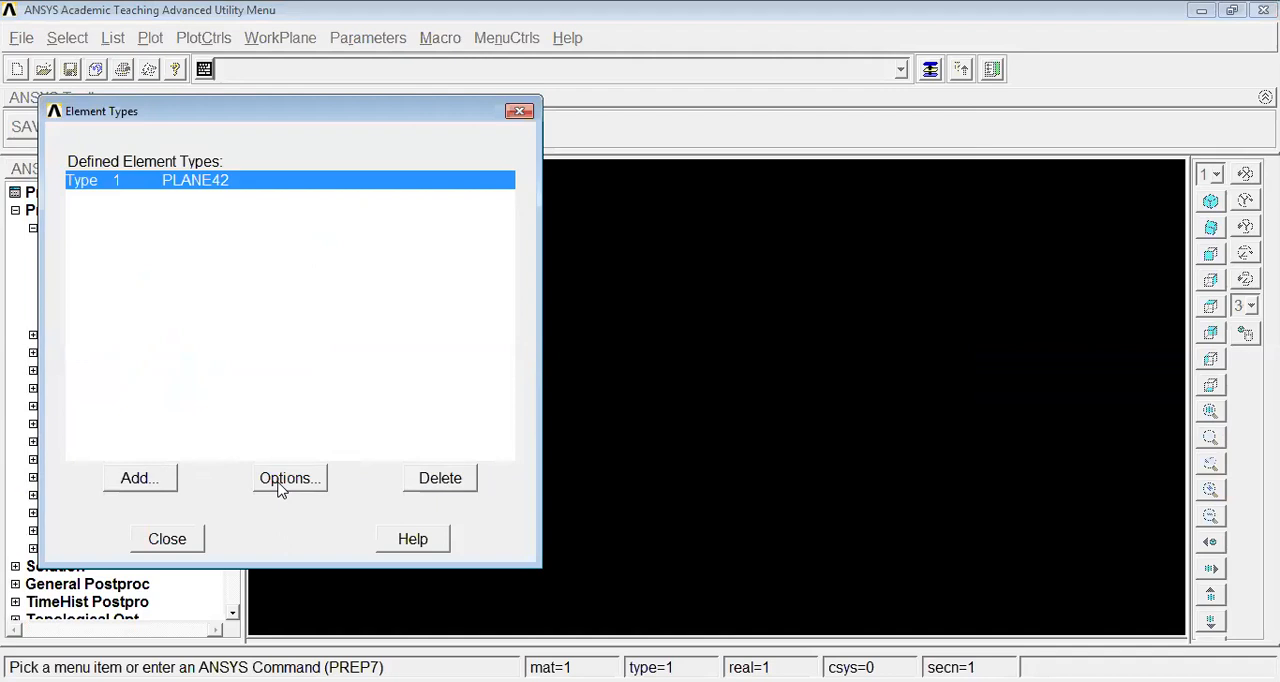
Set the element behavior of PLANE42 to plane stress with thickness and close the element type definitions
click(285, 478)
click(797, 356)
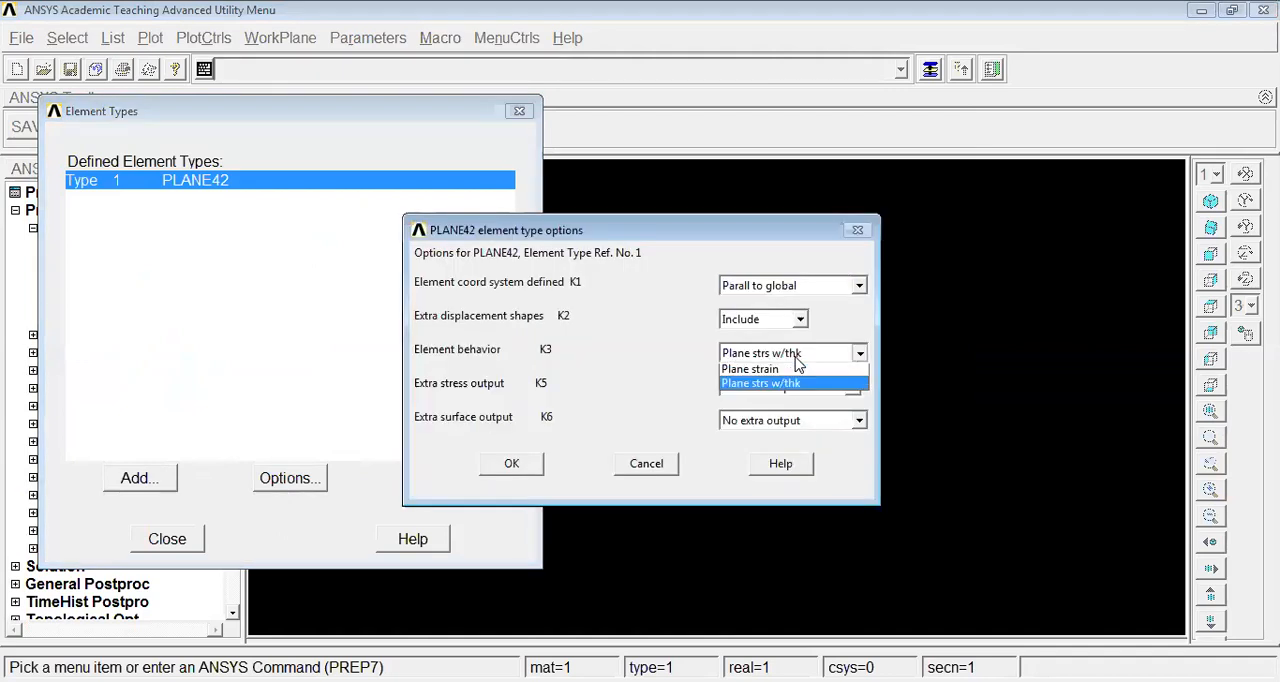
click(781, 369)
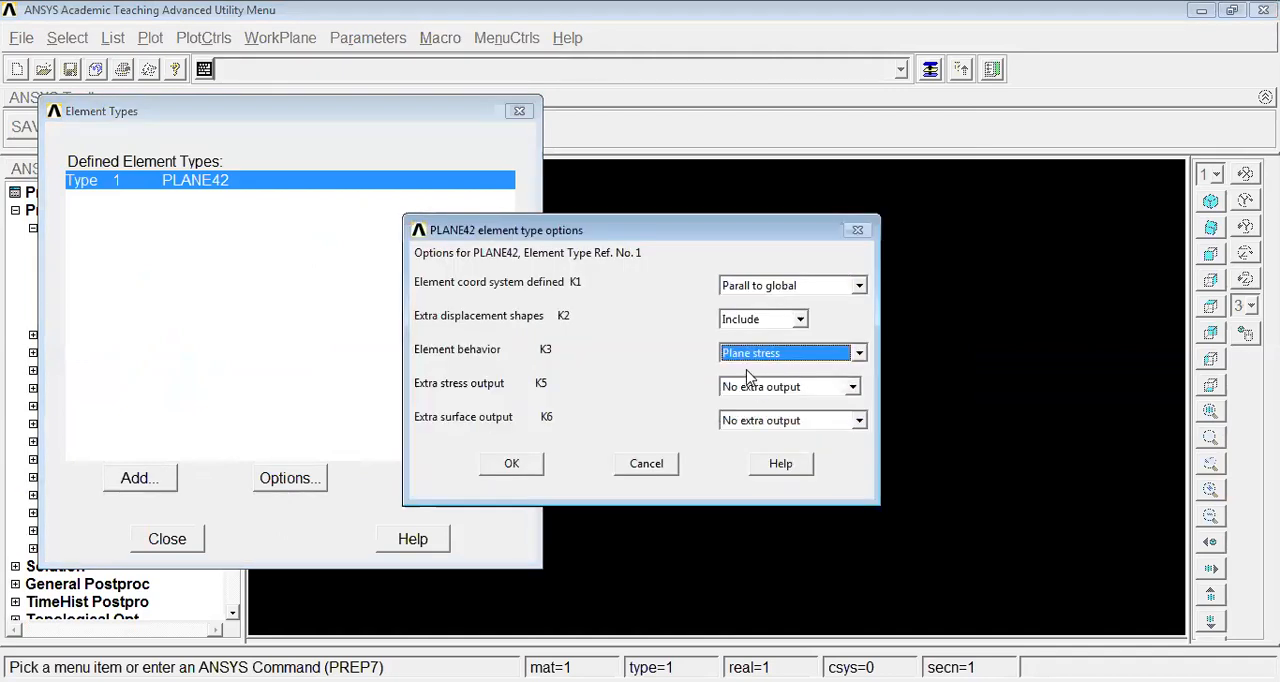
click(782, 356)
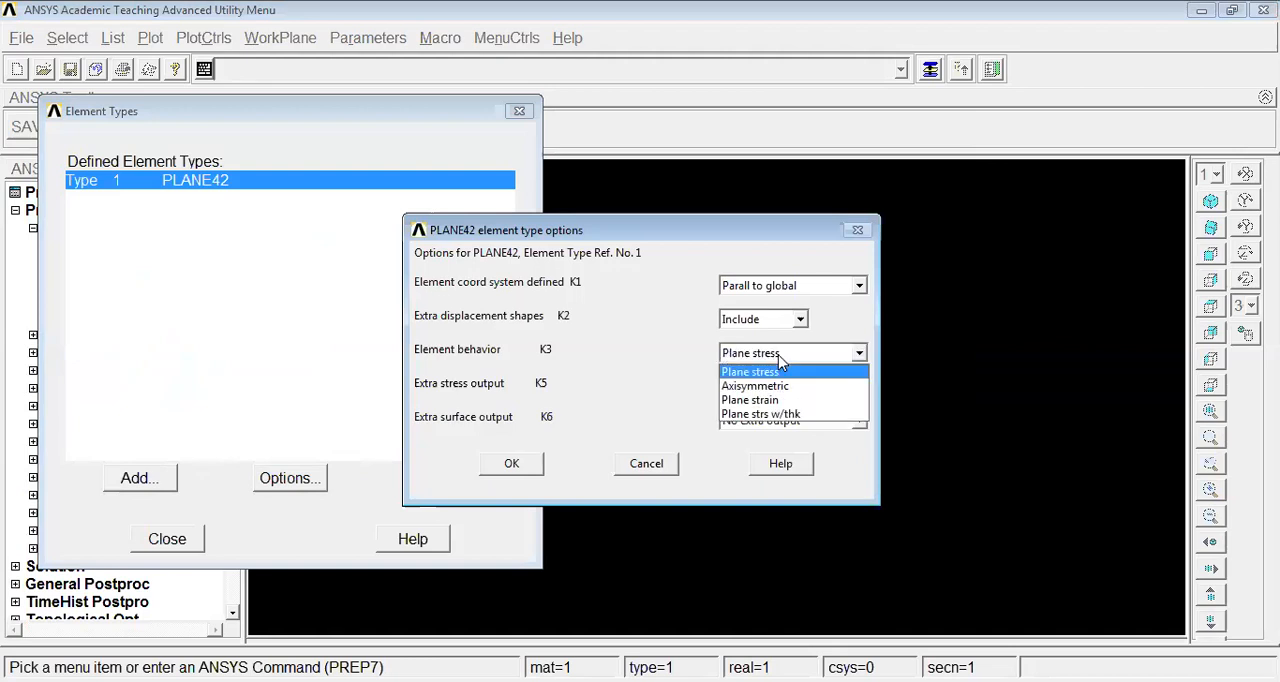
click(789, 414)
click(511, 465)
click(165, 538)
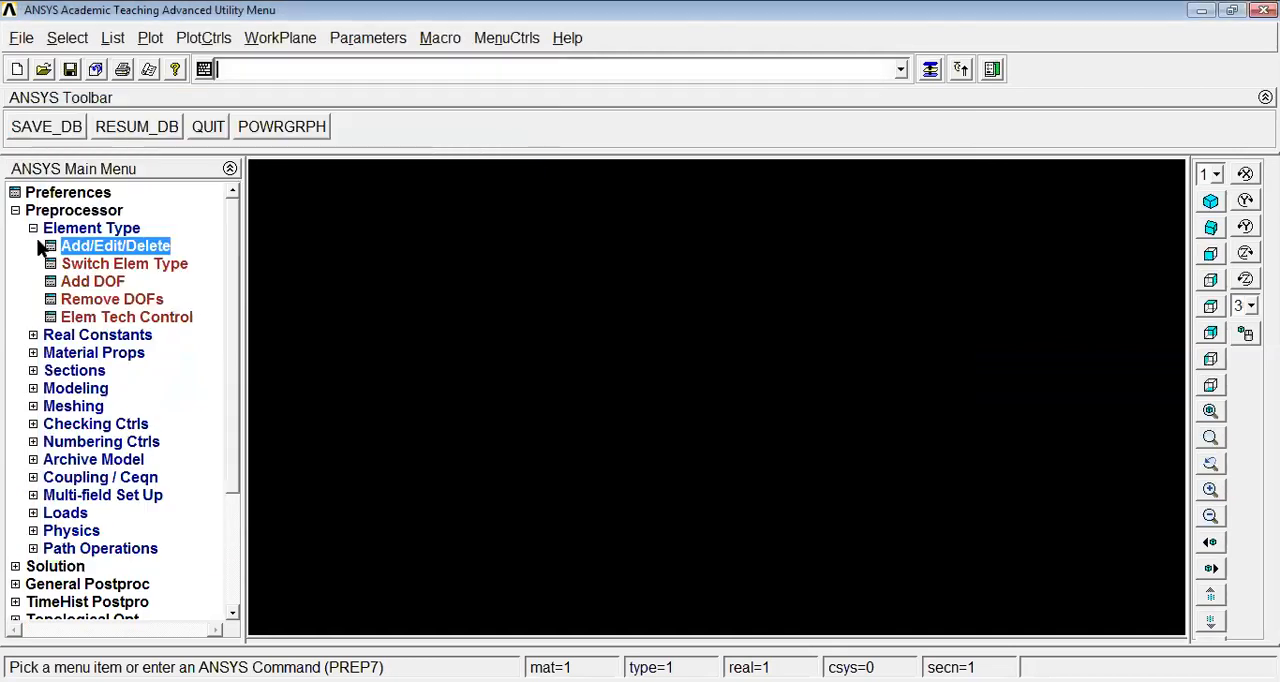
Add real constant set 1 for PLANE42 with a thickness of 10
click(45, 229)
click(80, 246)
click(108, 265)
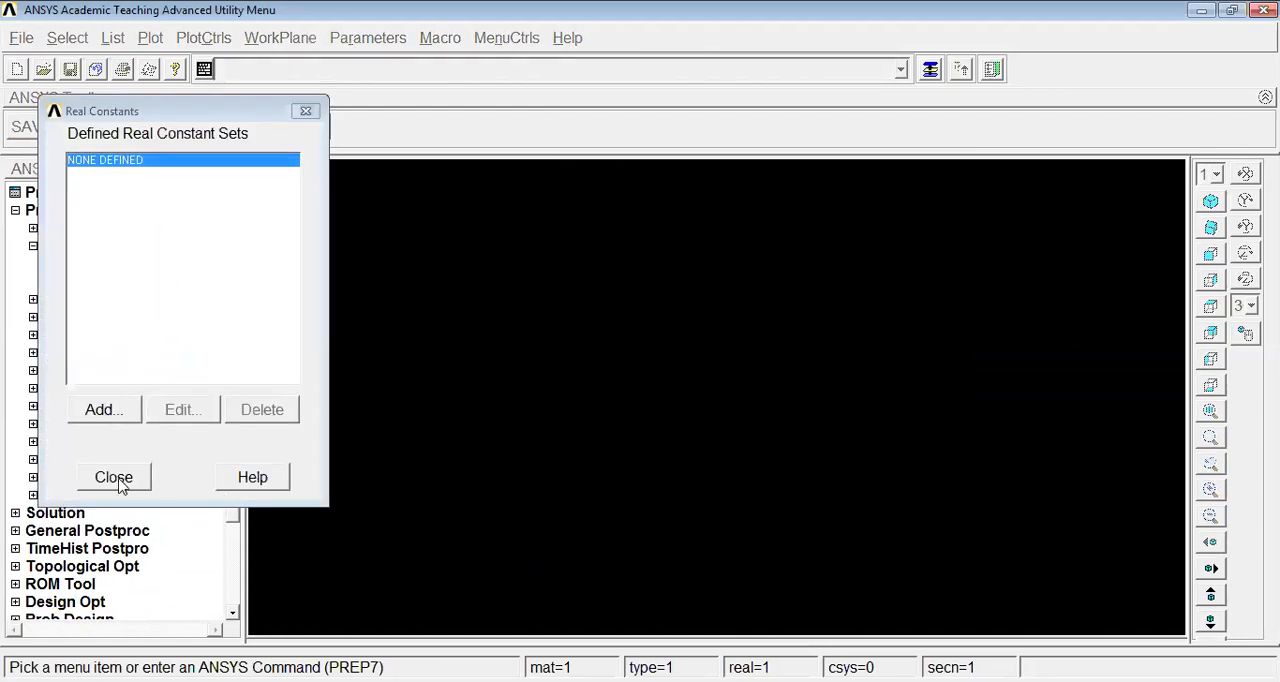
click(102, 412)
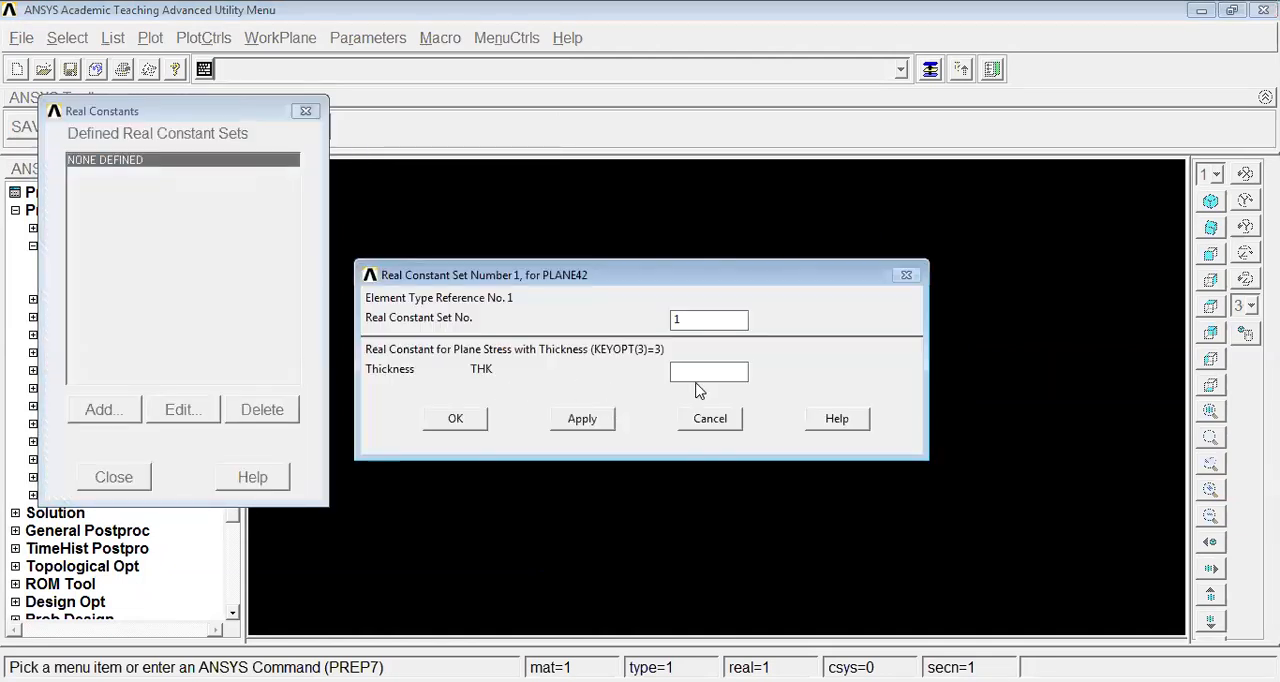
click(691, 368)
text(10)
click(455, 420)
click(125, 477)
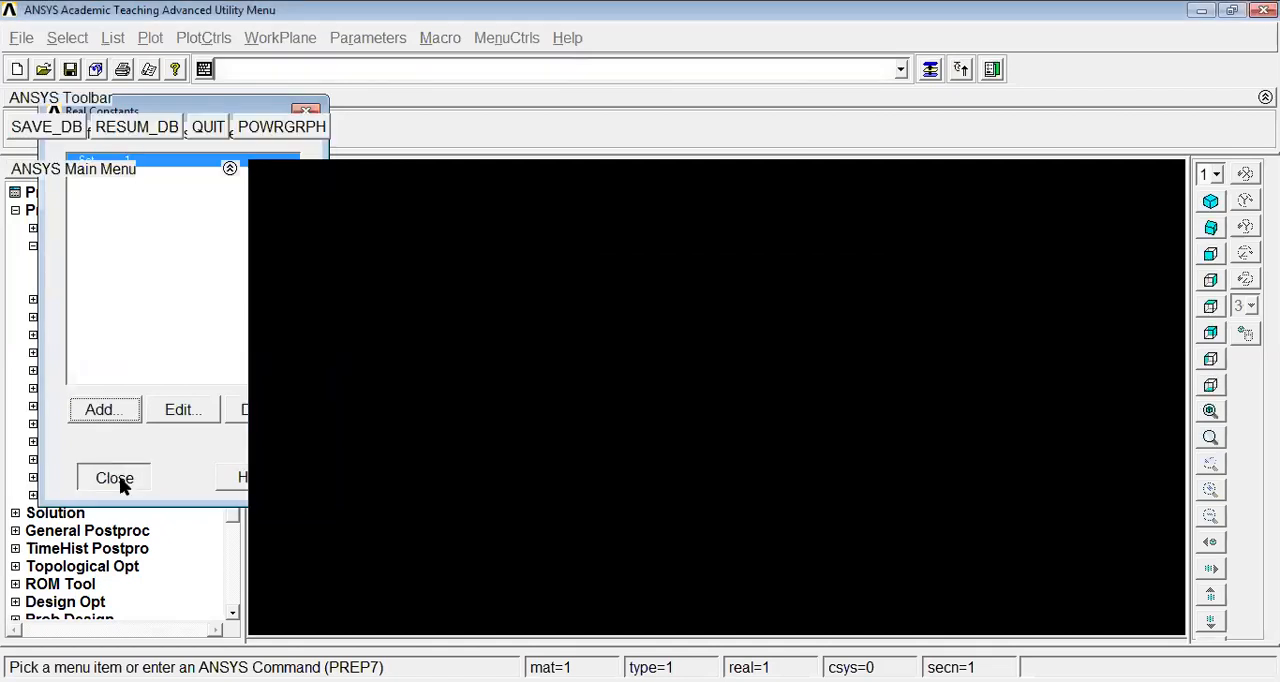
Open the material model definitions and accept the material property values
click(60, 249)
click(100, 265)
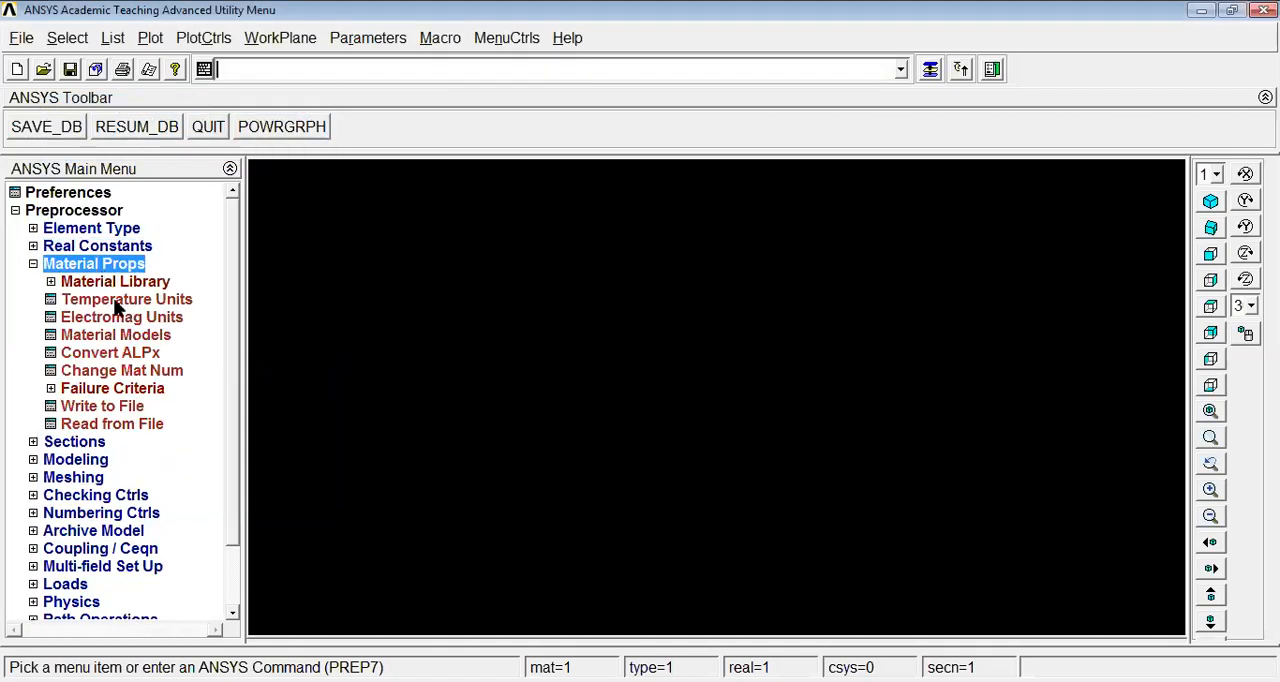
click(118, 337)
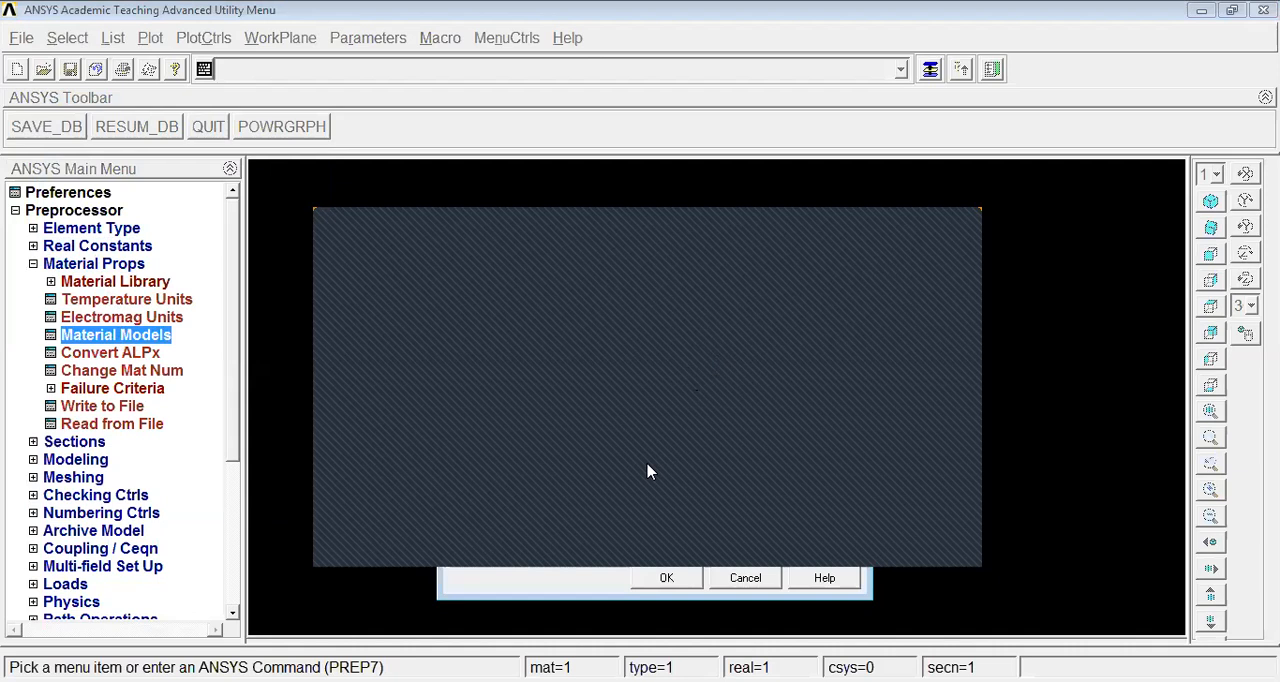
click(666, 578)
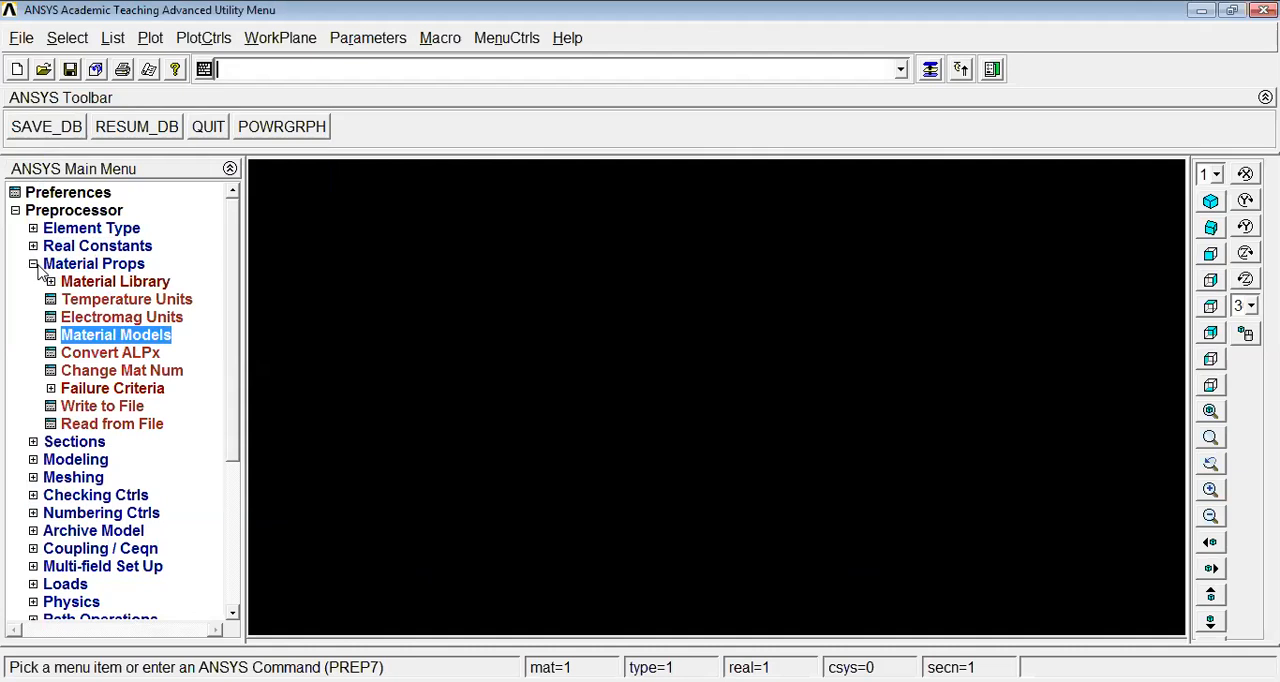
Create a rectangular area by centre and corner, centred on the origin, with a width of 200 and a height of 200
click(48, 266)
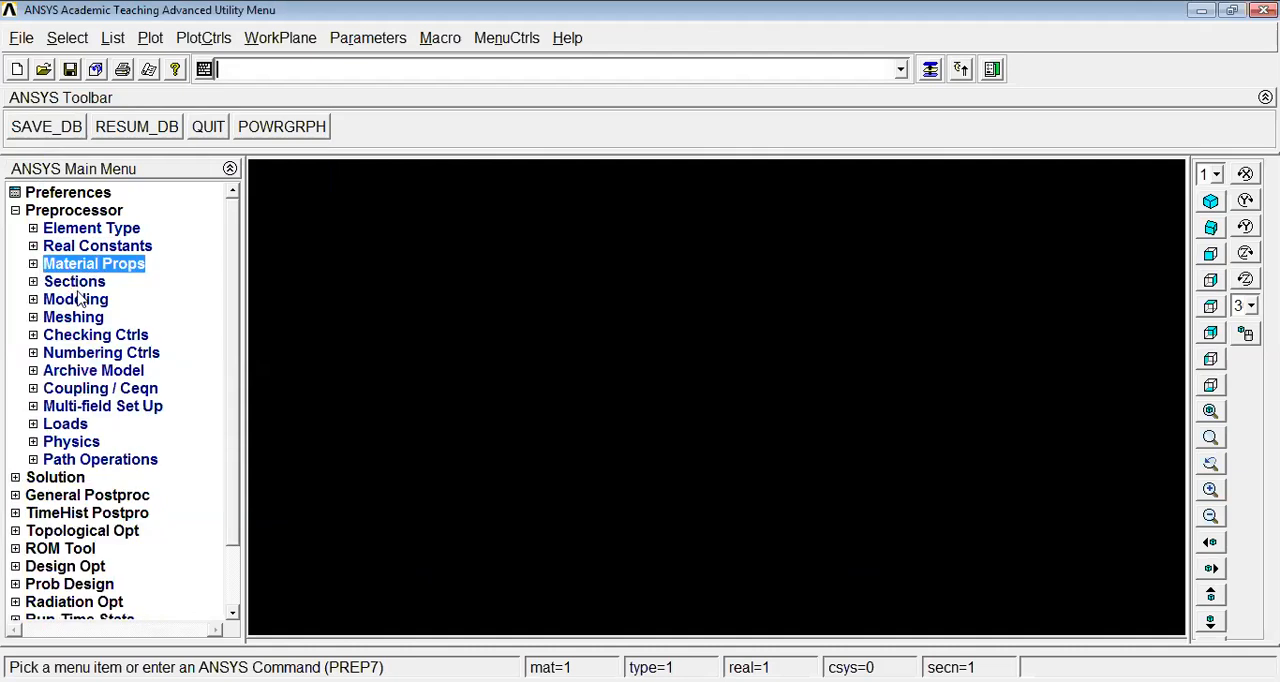
click(80, 299)
click(88, 317)
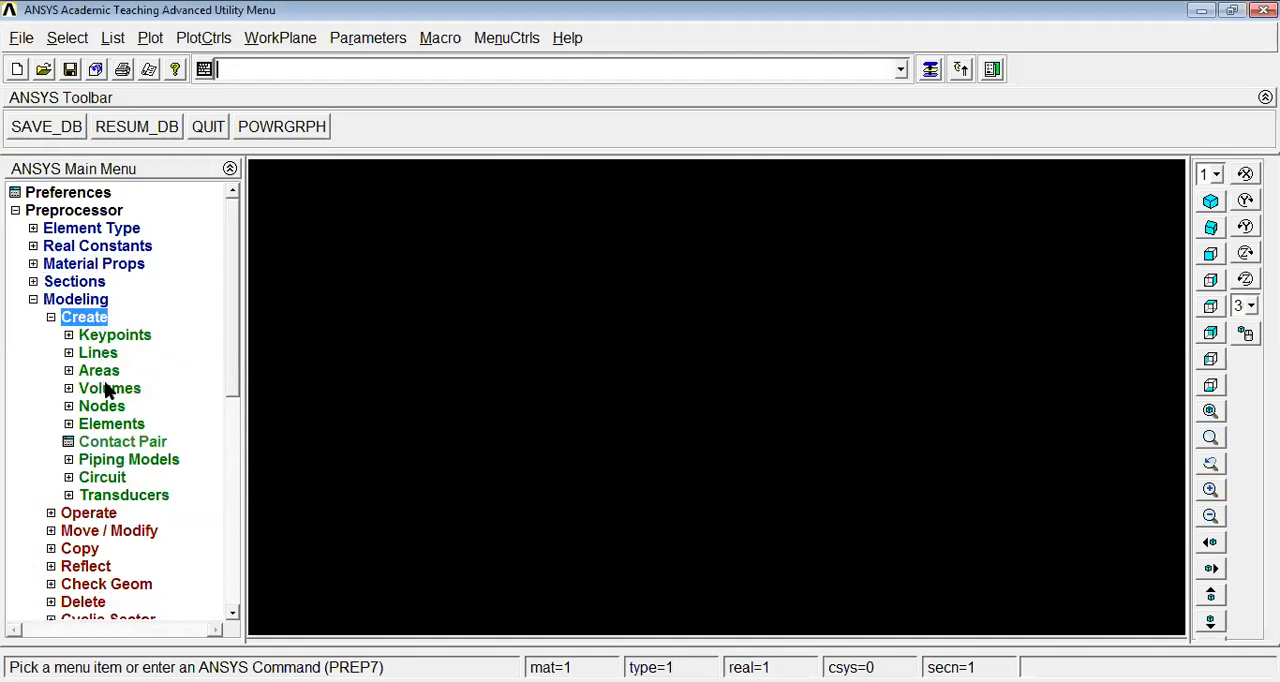
click(104, 370)
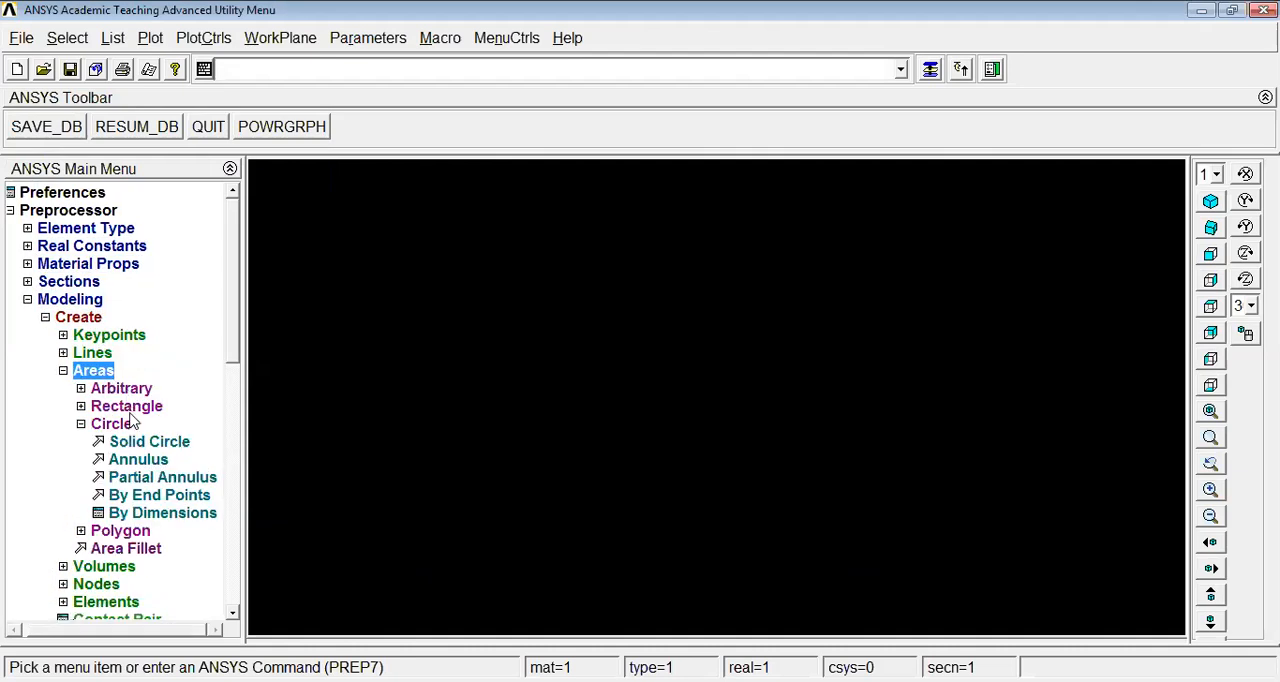
click(134, 407)
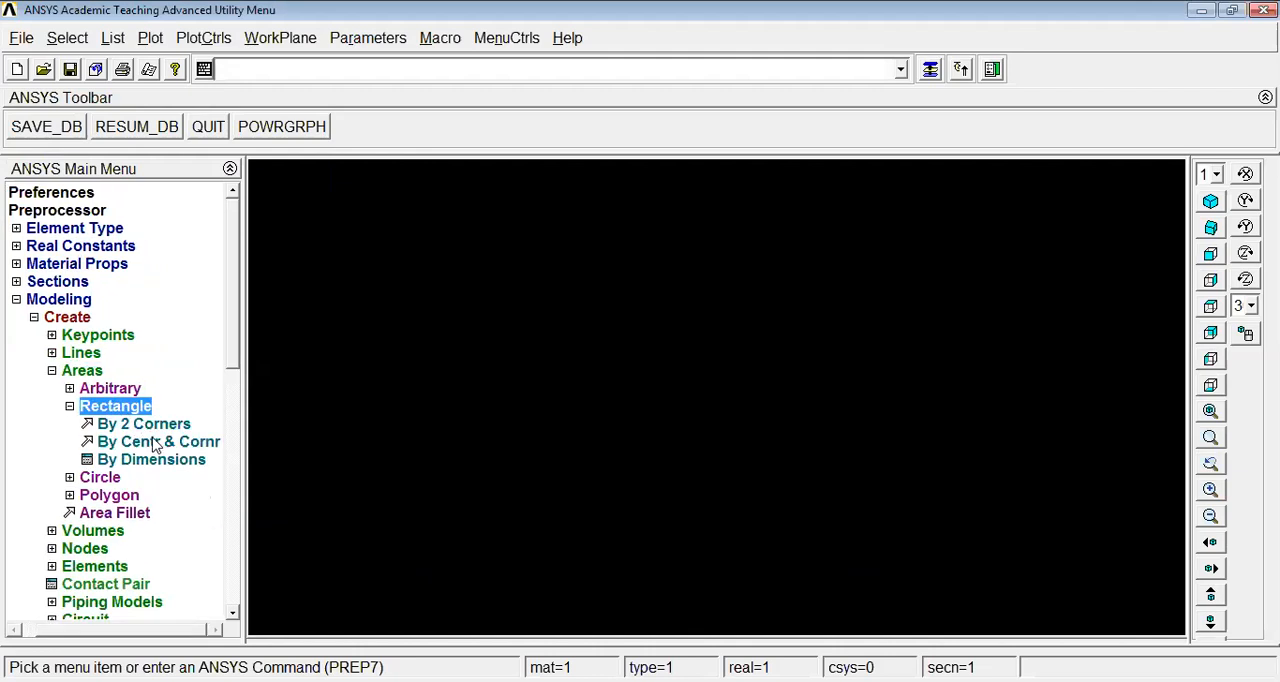
click(155, 443)
click(139, 558)
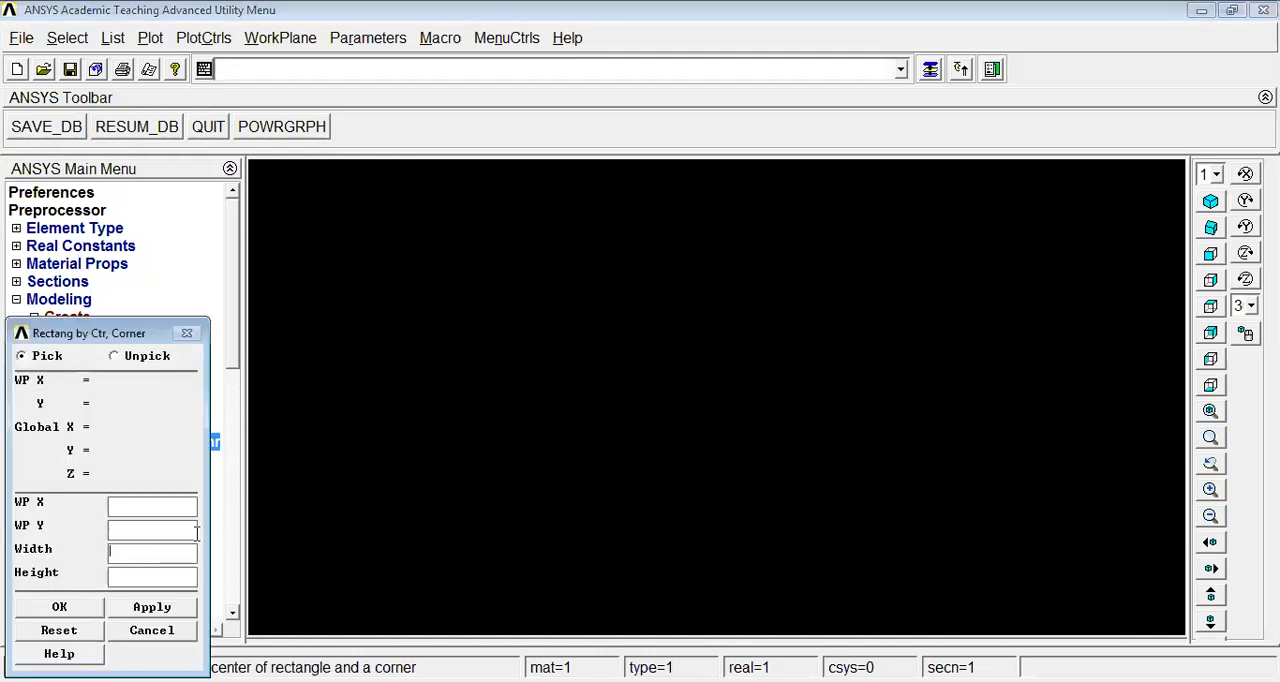
text(200)
click(166, 573)
text(200)
click(68, 611)
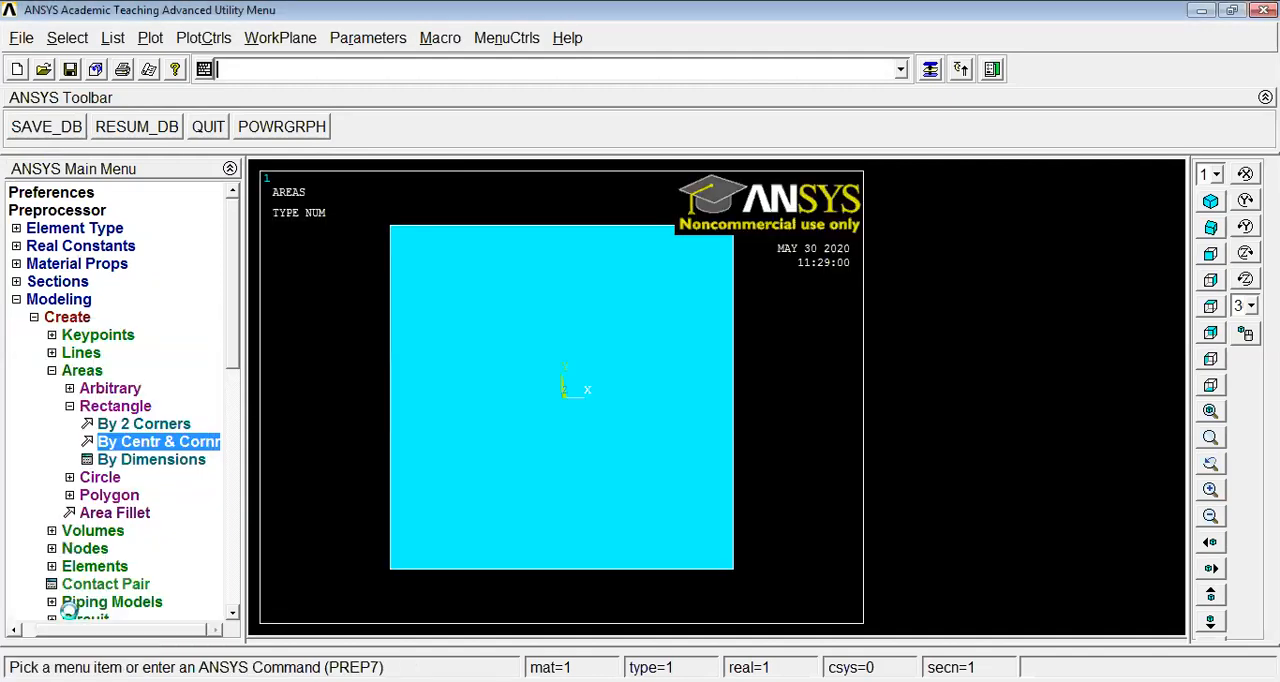
Create a solid circle area of radius 40 at the centre of the square
click(69, 406)
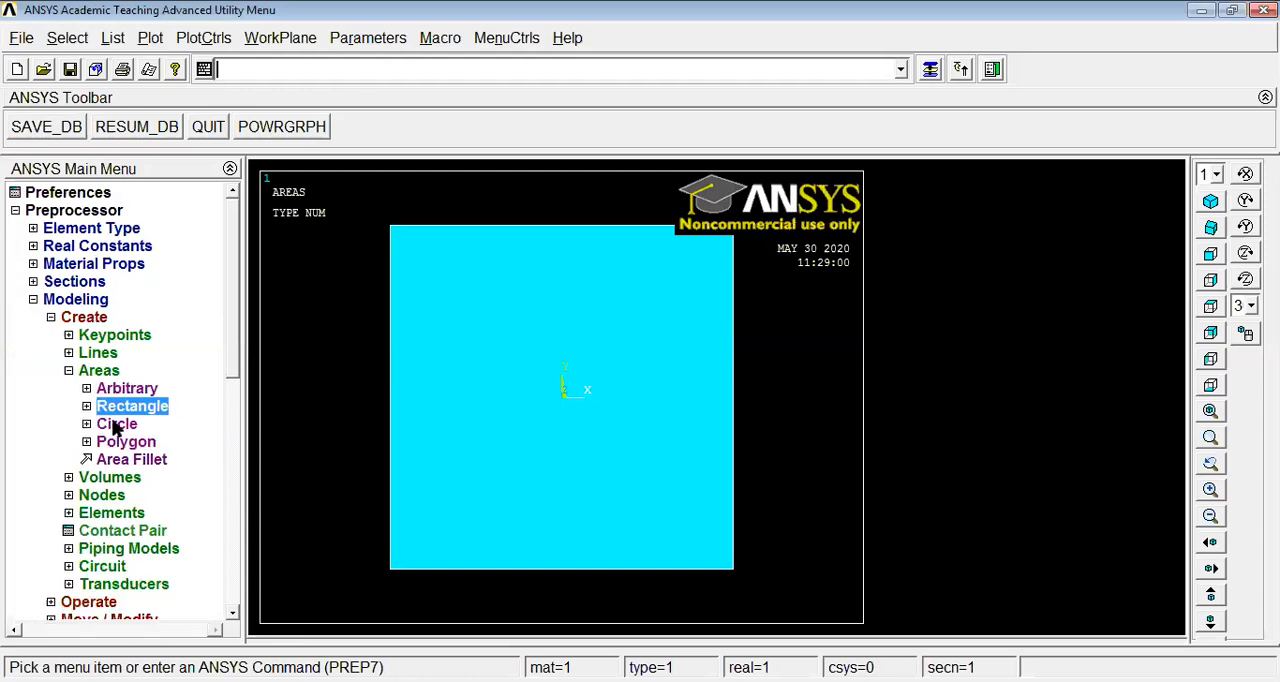
click(117, 426)
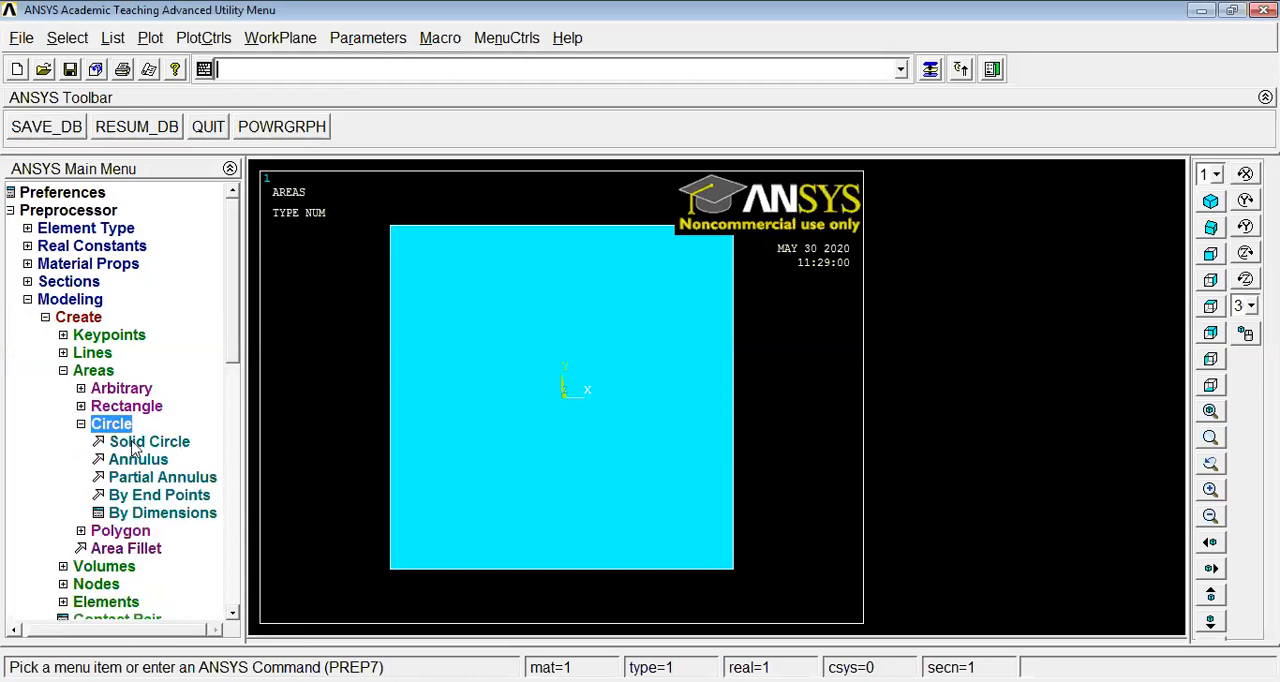
click(135, 443)
click(142, 543)
text(40)
click(59, 583)
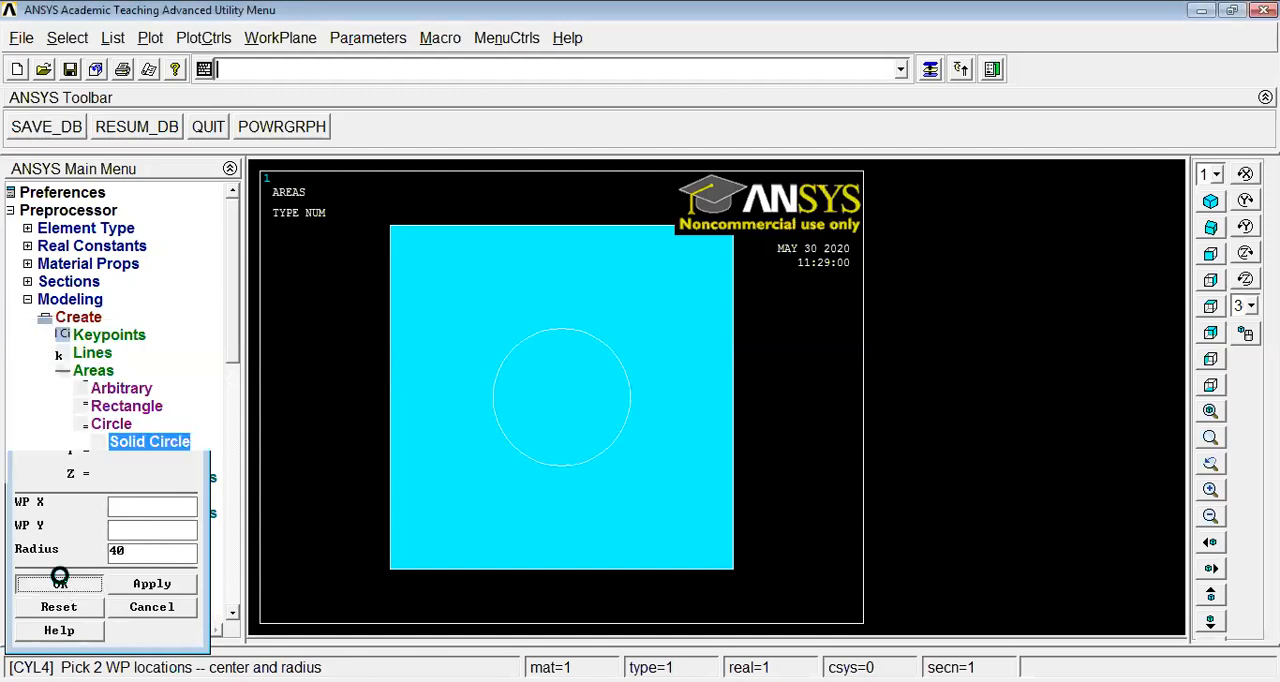
Subtract the circular area from the square area with a Boolean operation to cut the central hole
click(81, 424)
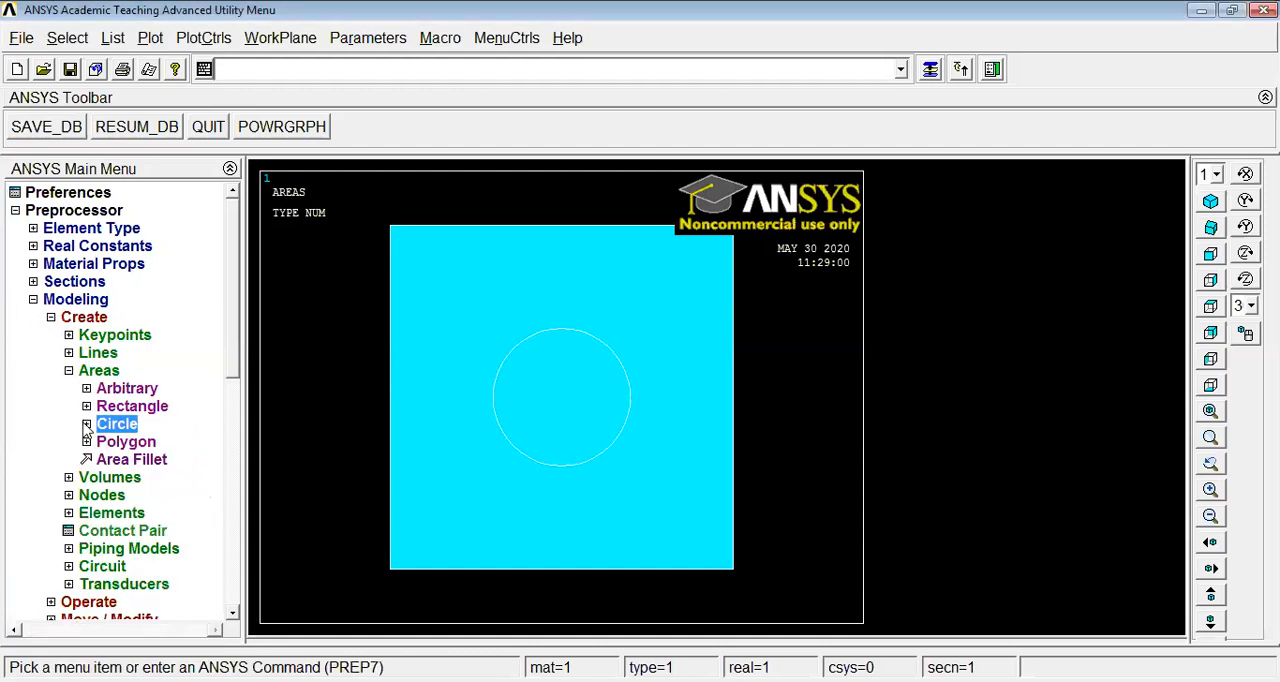
click(63, 370)
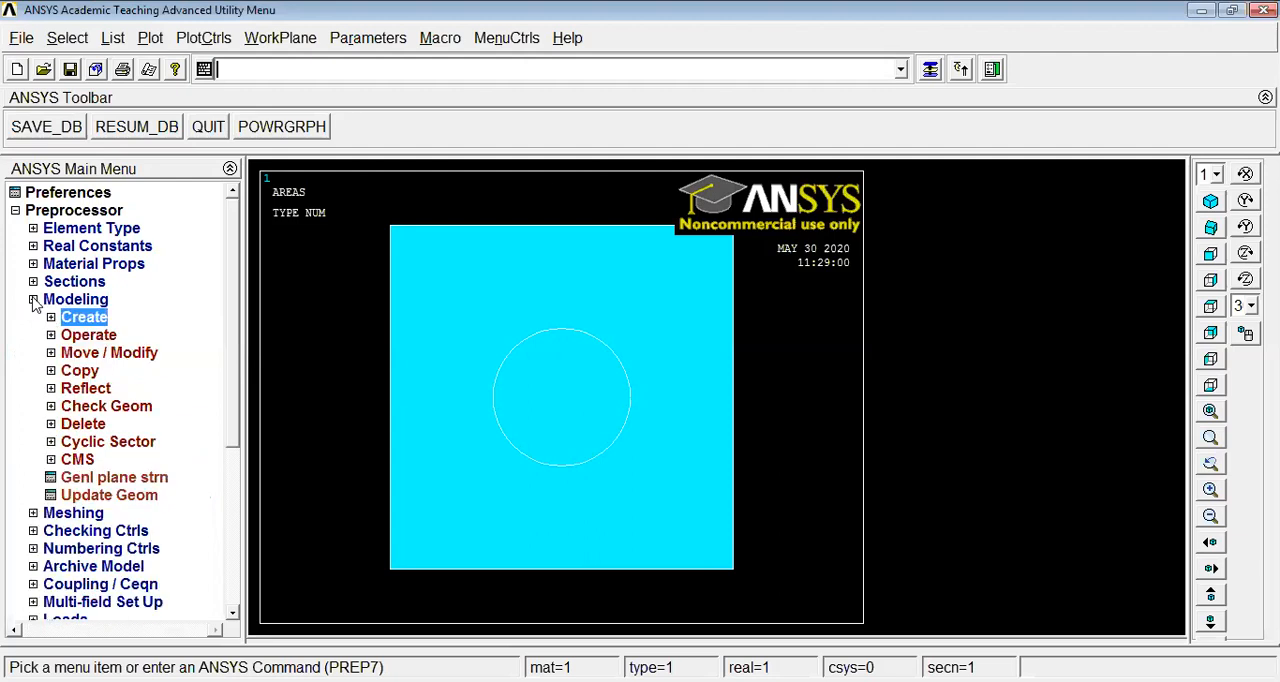
click(33, 300)
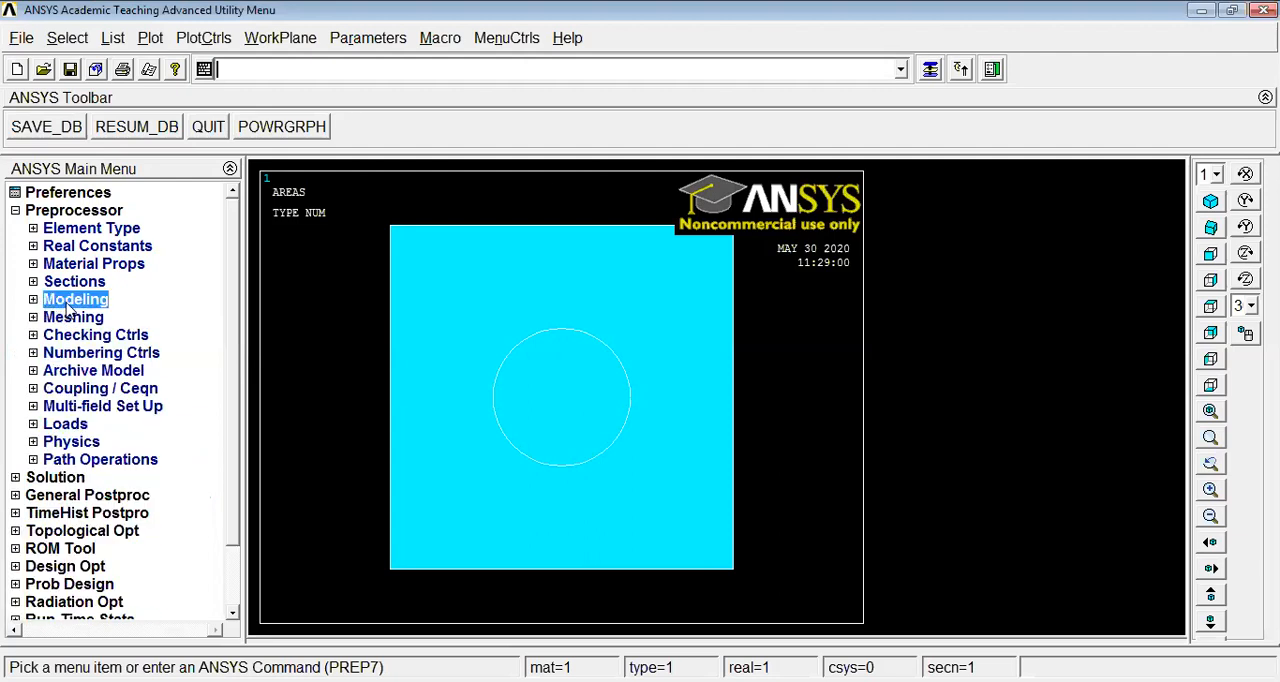
click(74, 302)
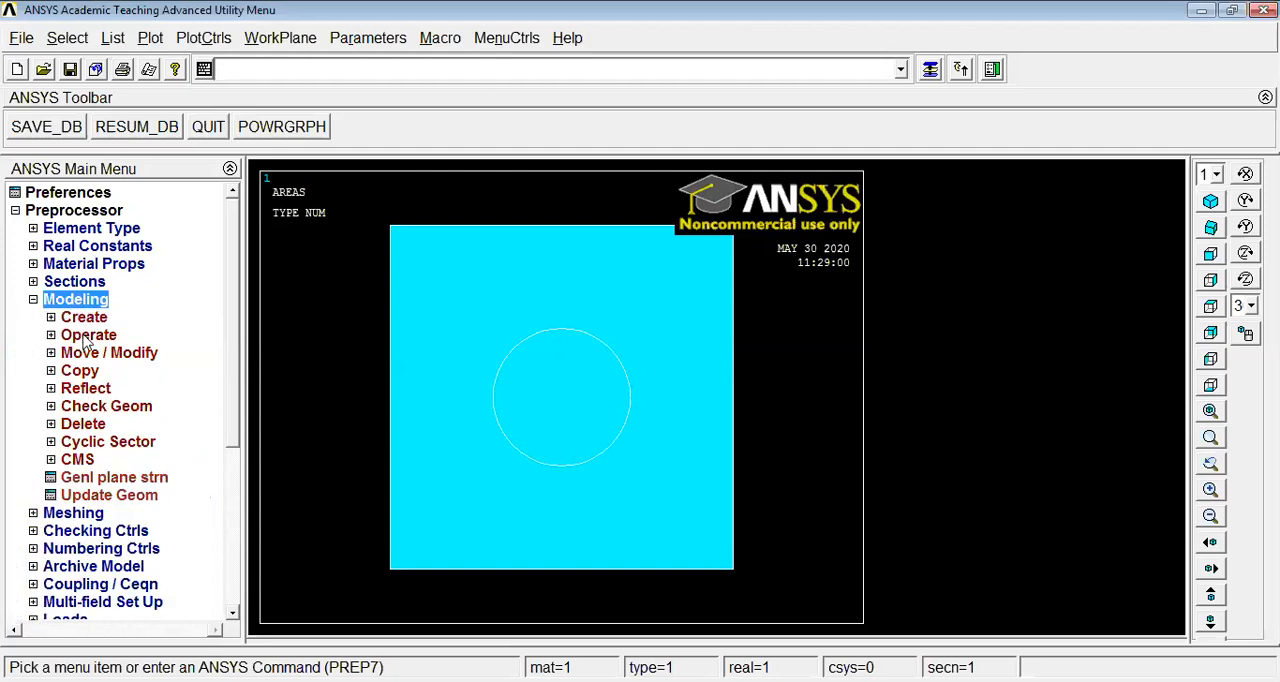
click(82, 340)
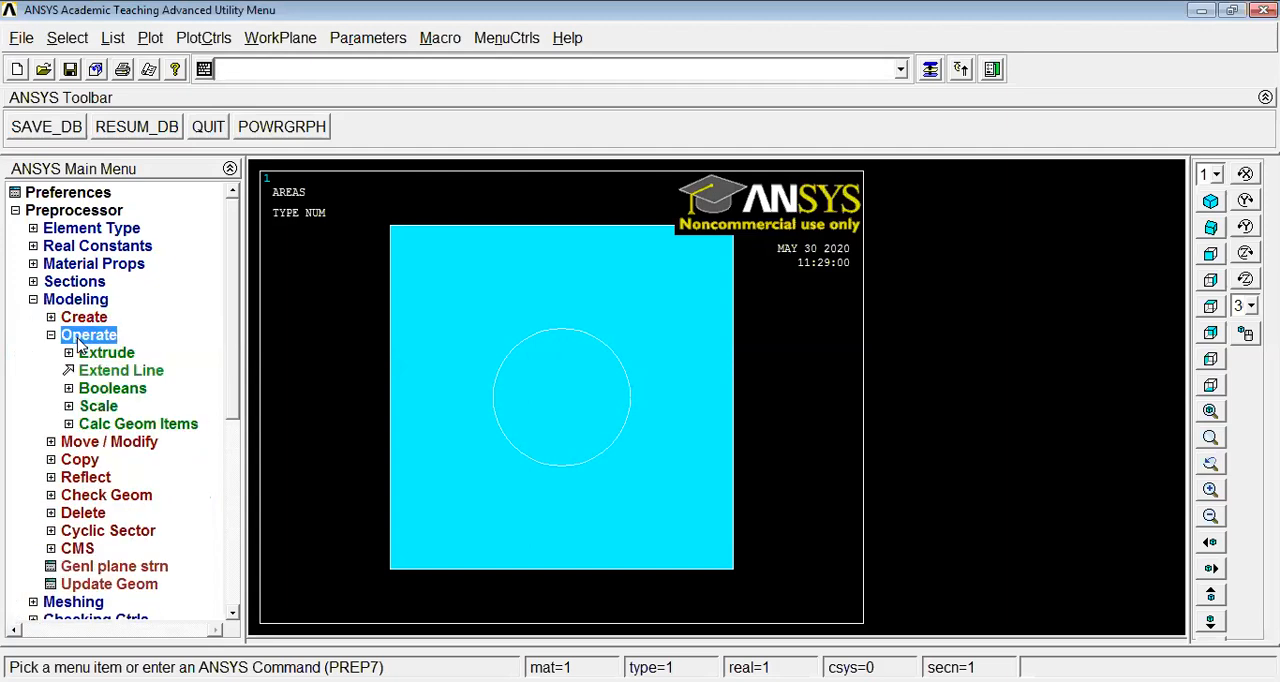
click(112, 389)
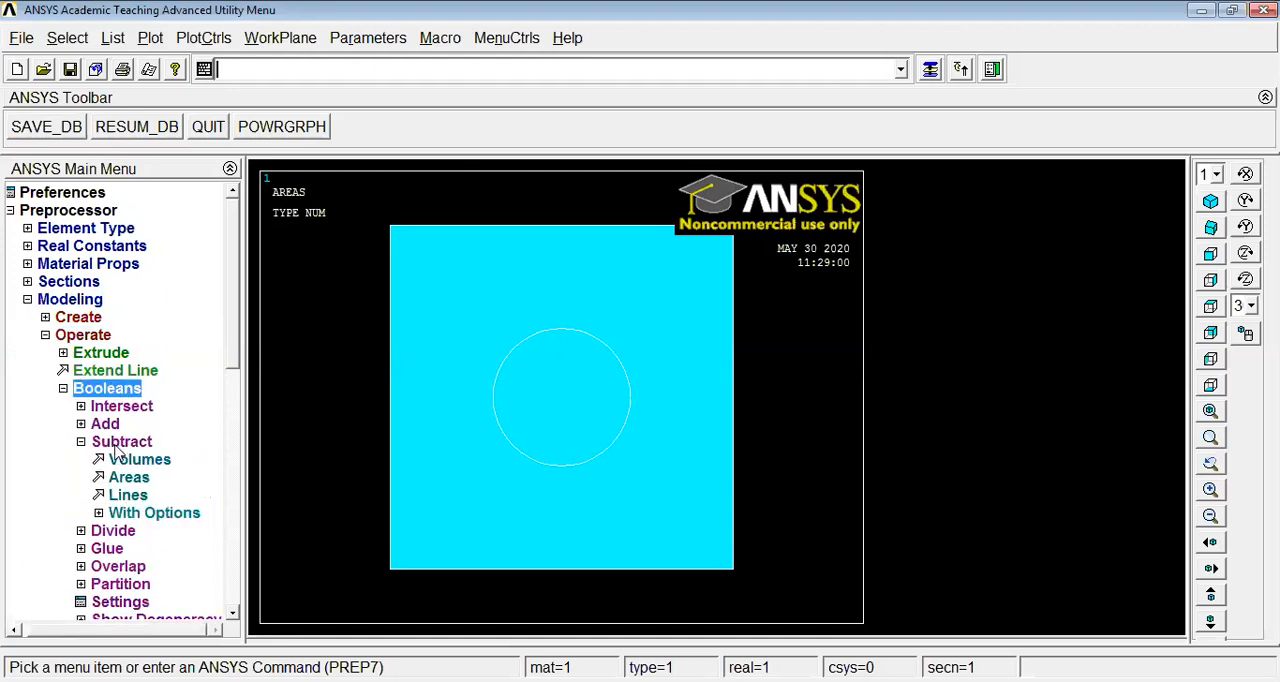
click(130, 479)
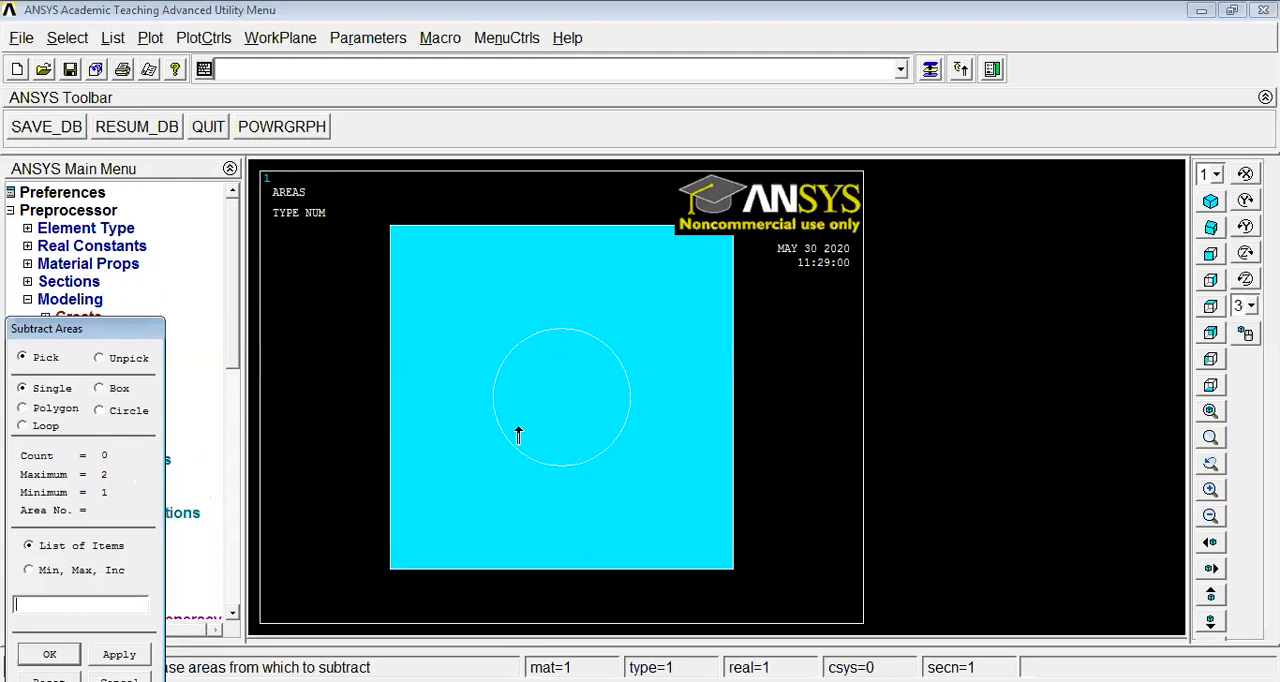
click(430, 401)
click(434, 397)
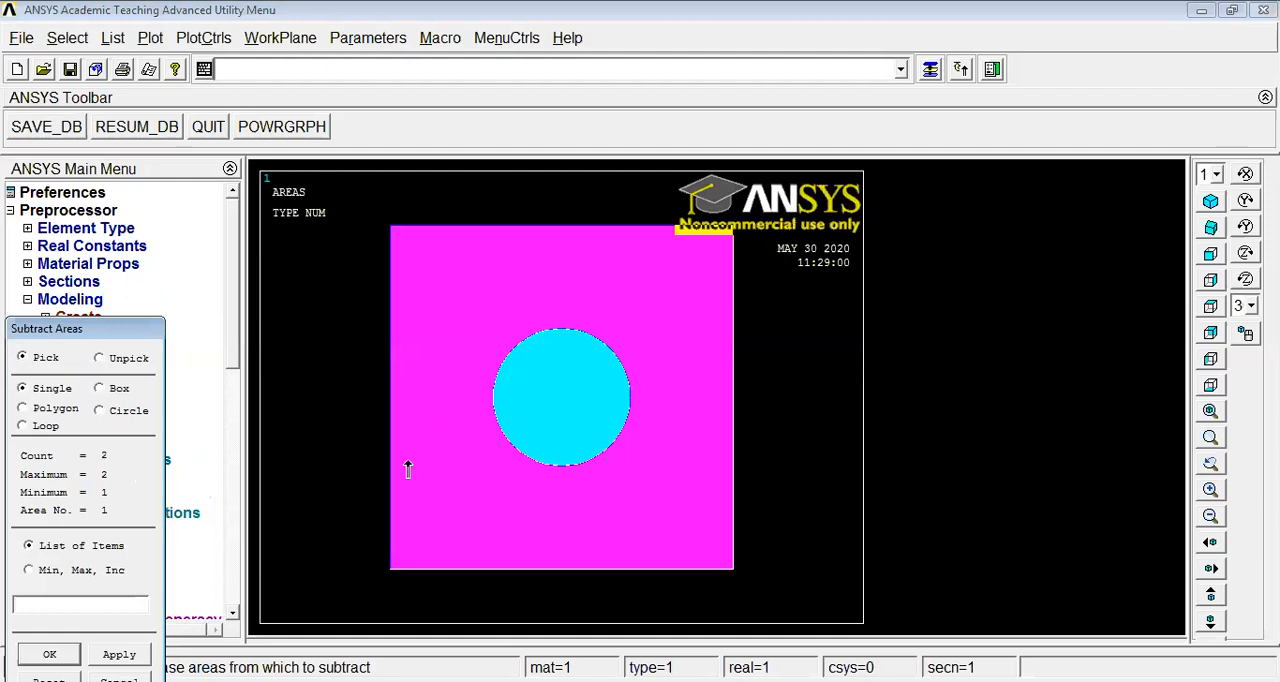
click(49, 654)
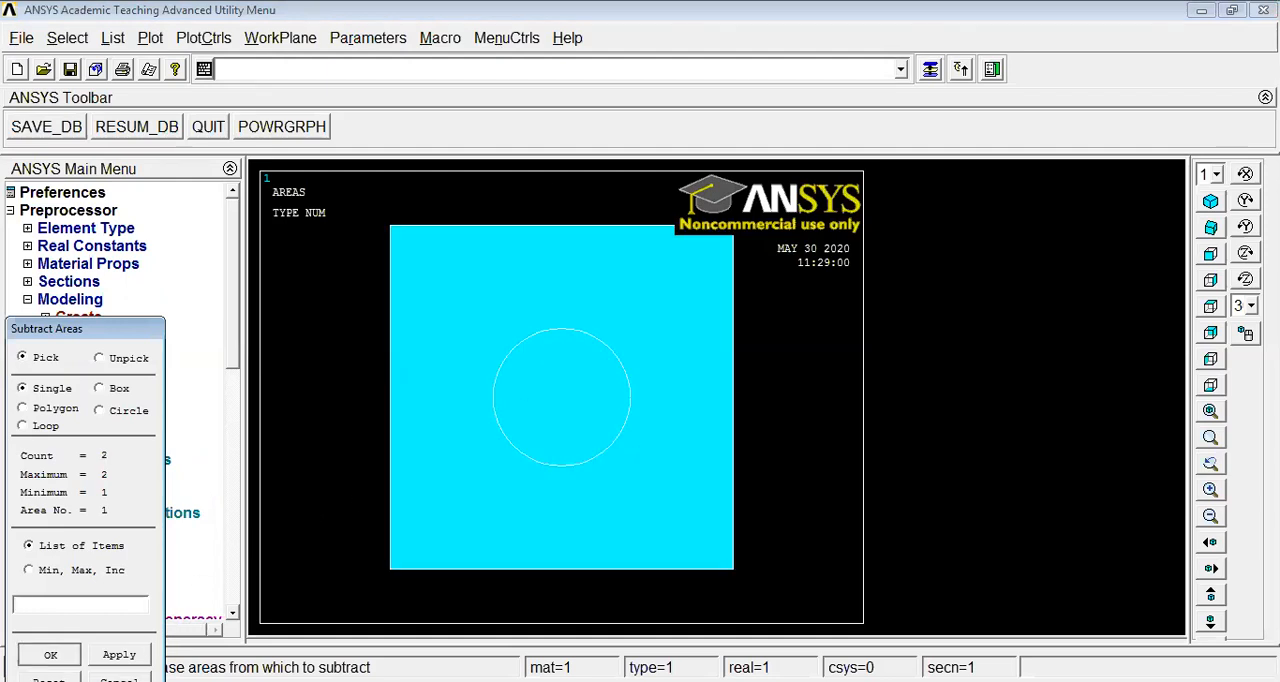
click(544, 398)
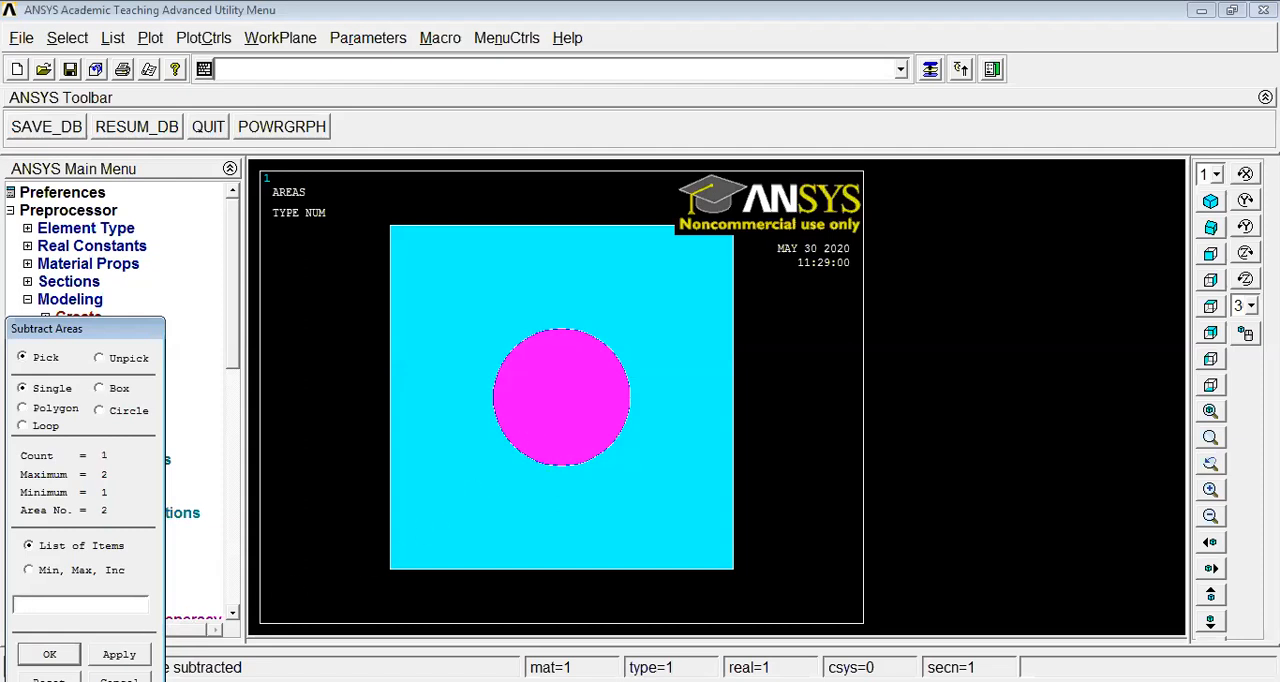
click(44, 653)
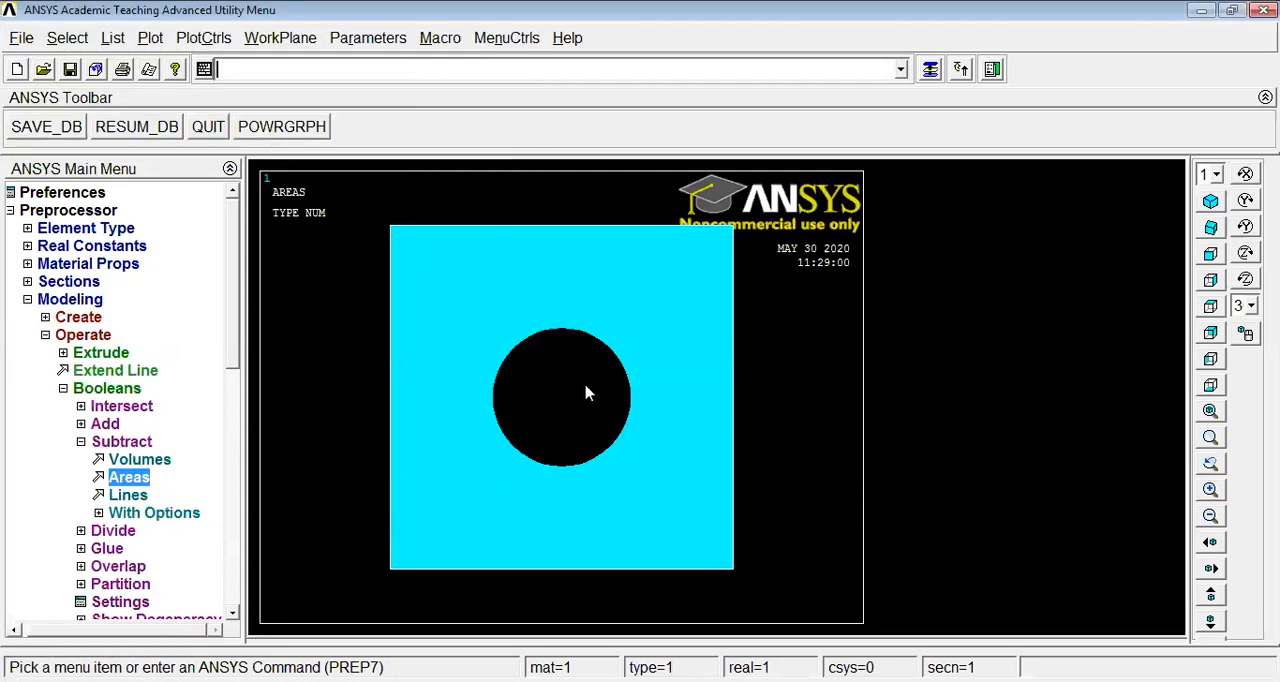
Mesh the plate area with free quadrilateral elements using the MeshTool with Smart Size enabled
click(81, 441)
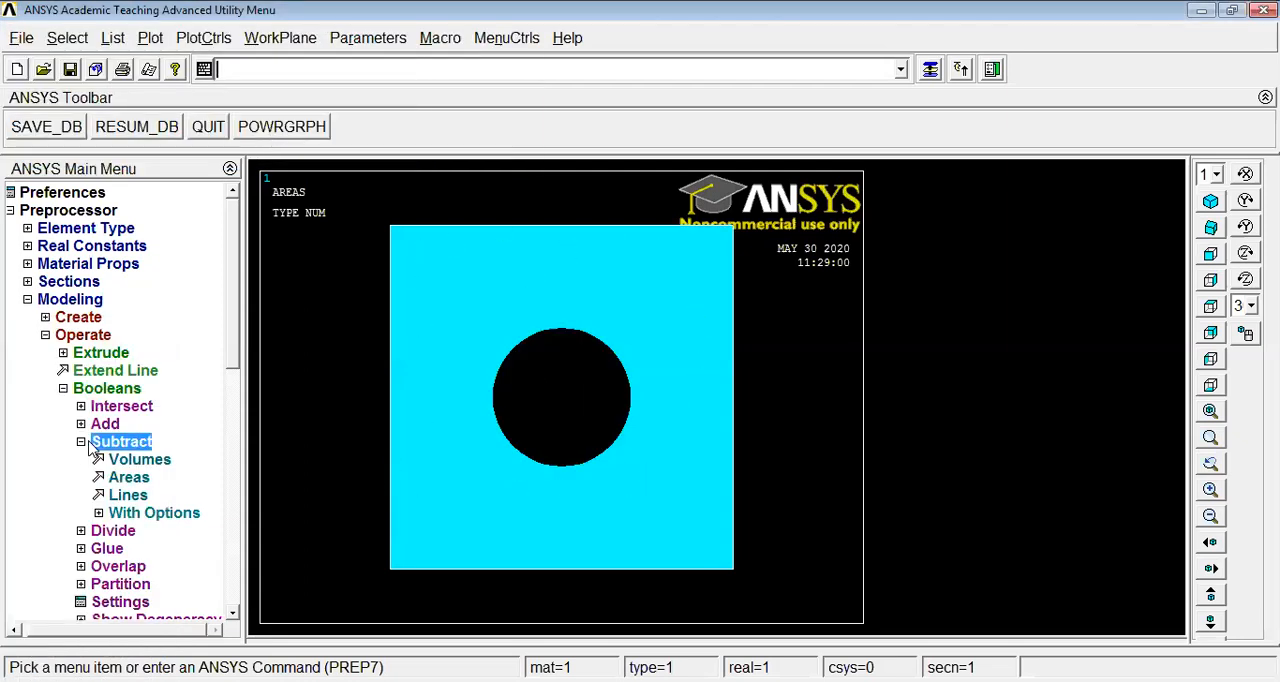
click(63, 389)
click(45, 335)
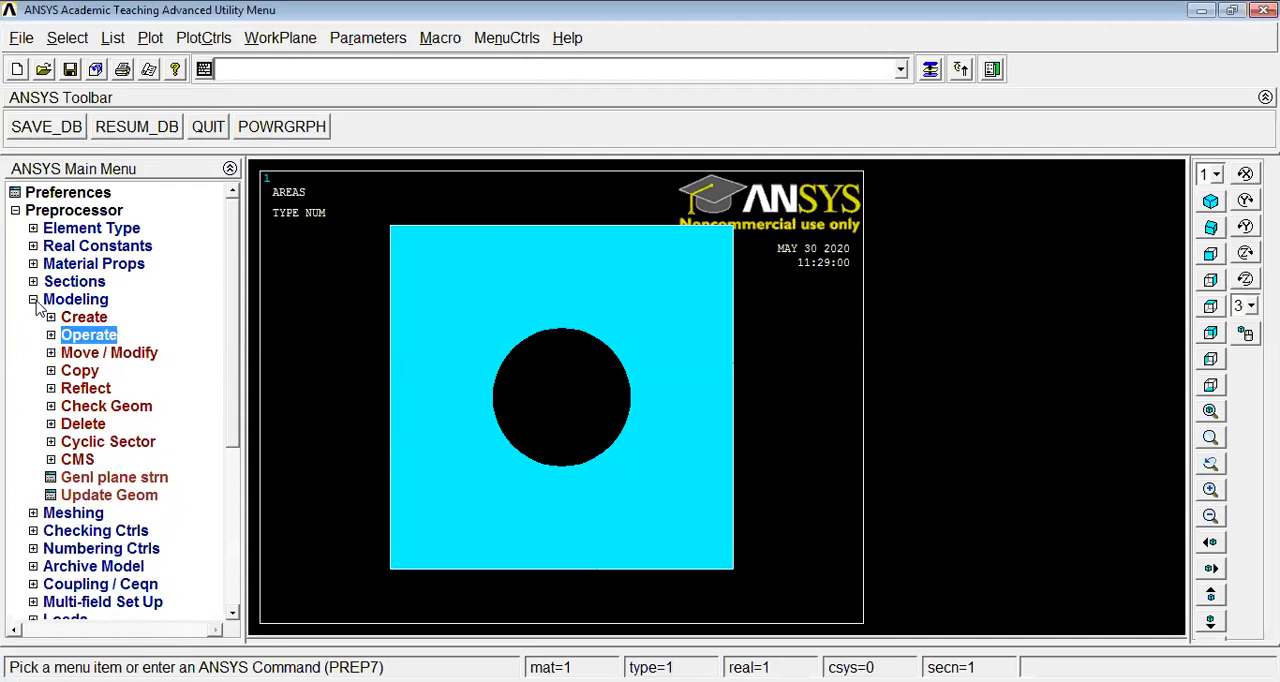
click(34, 300)
click(85, 317)
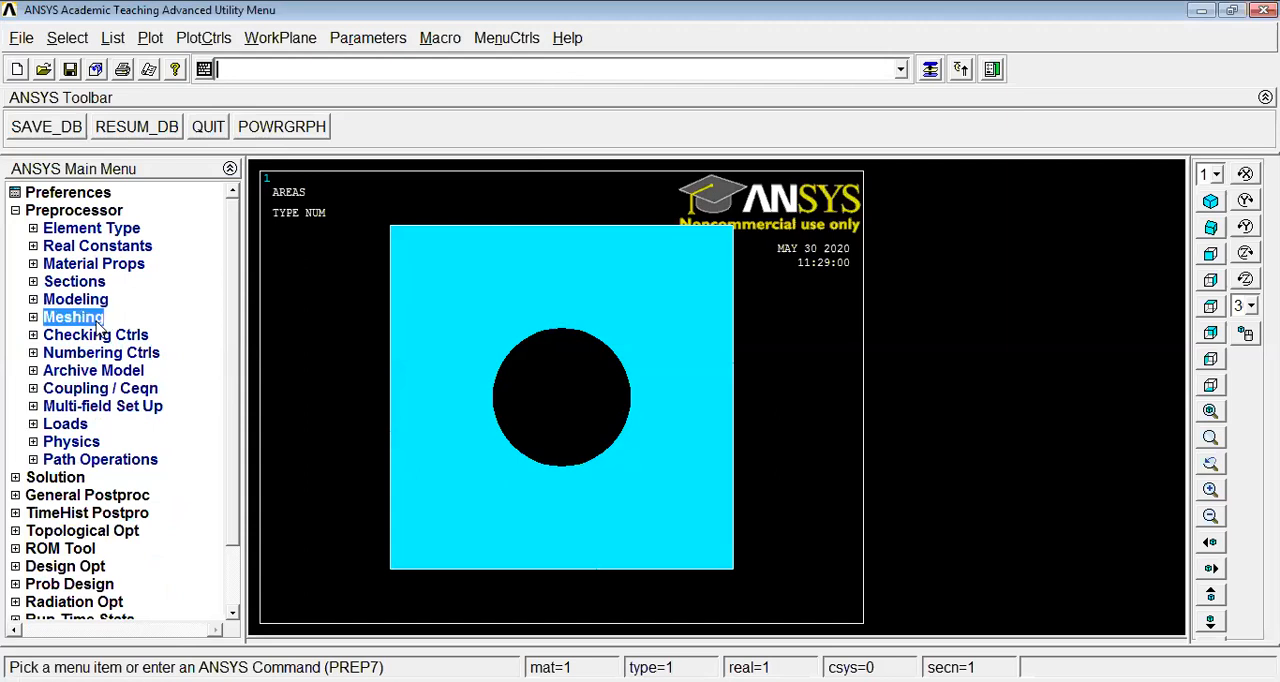
click(100, 354)
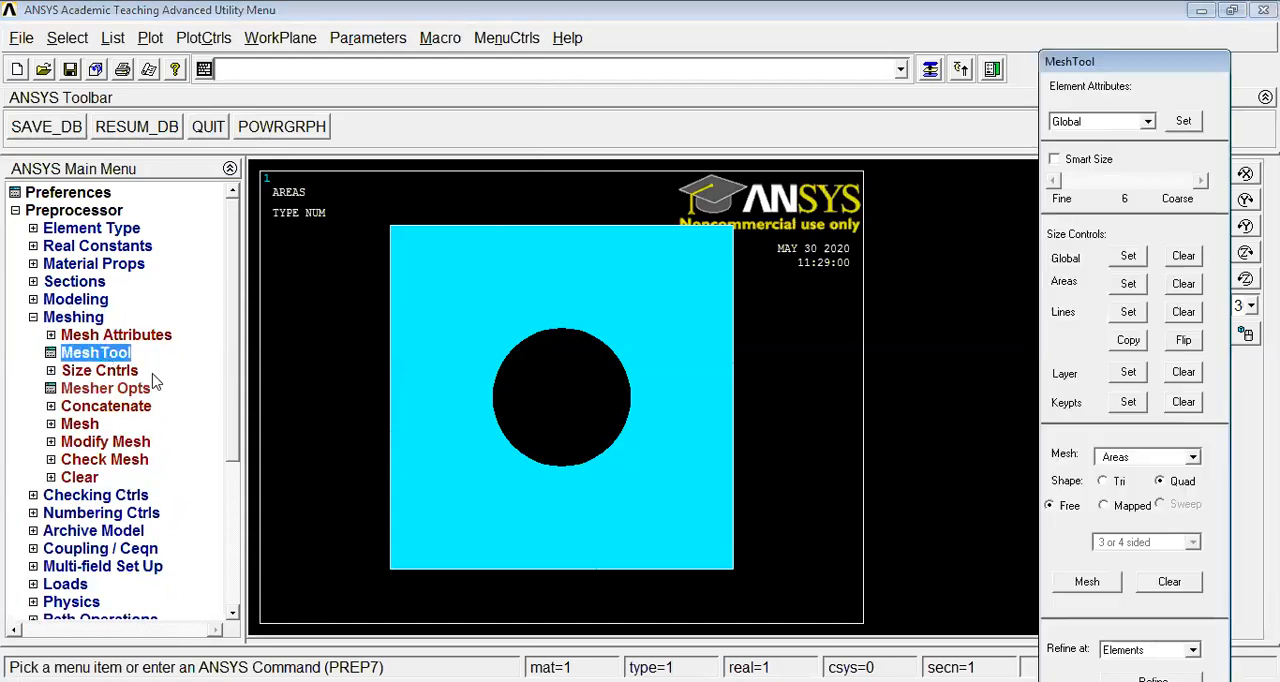
click(1055, 160)
click(1082, 588)
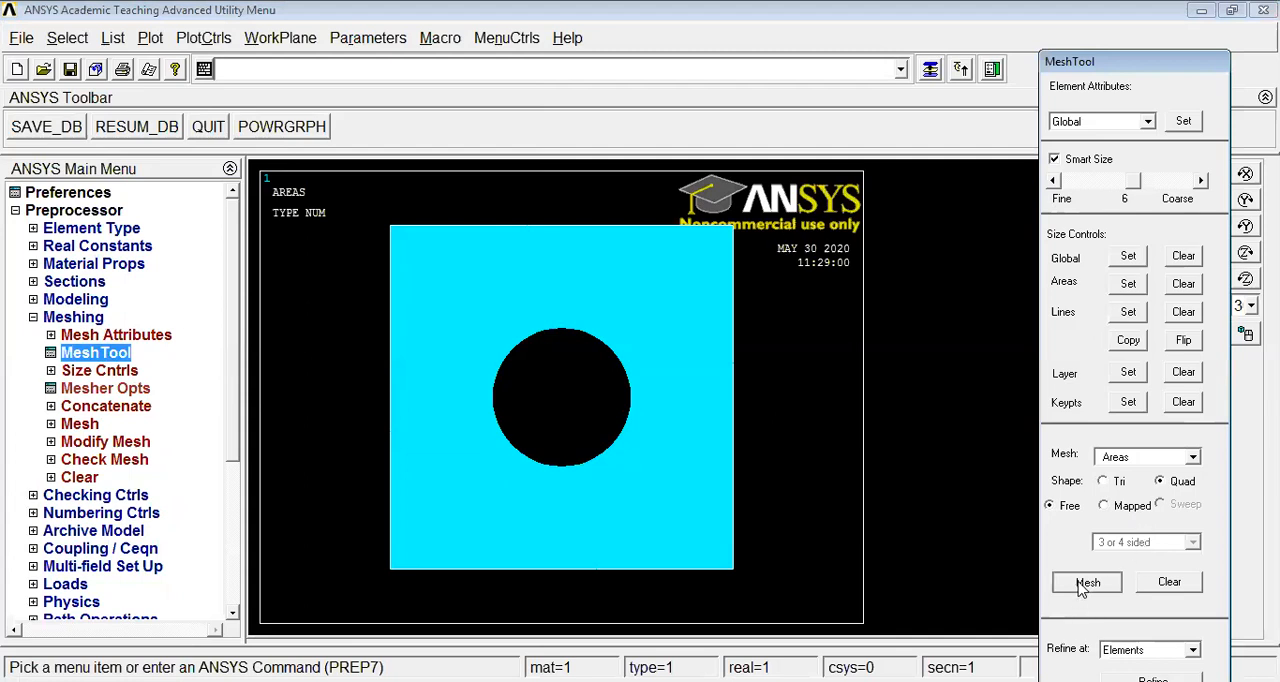
click(694, 471)
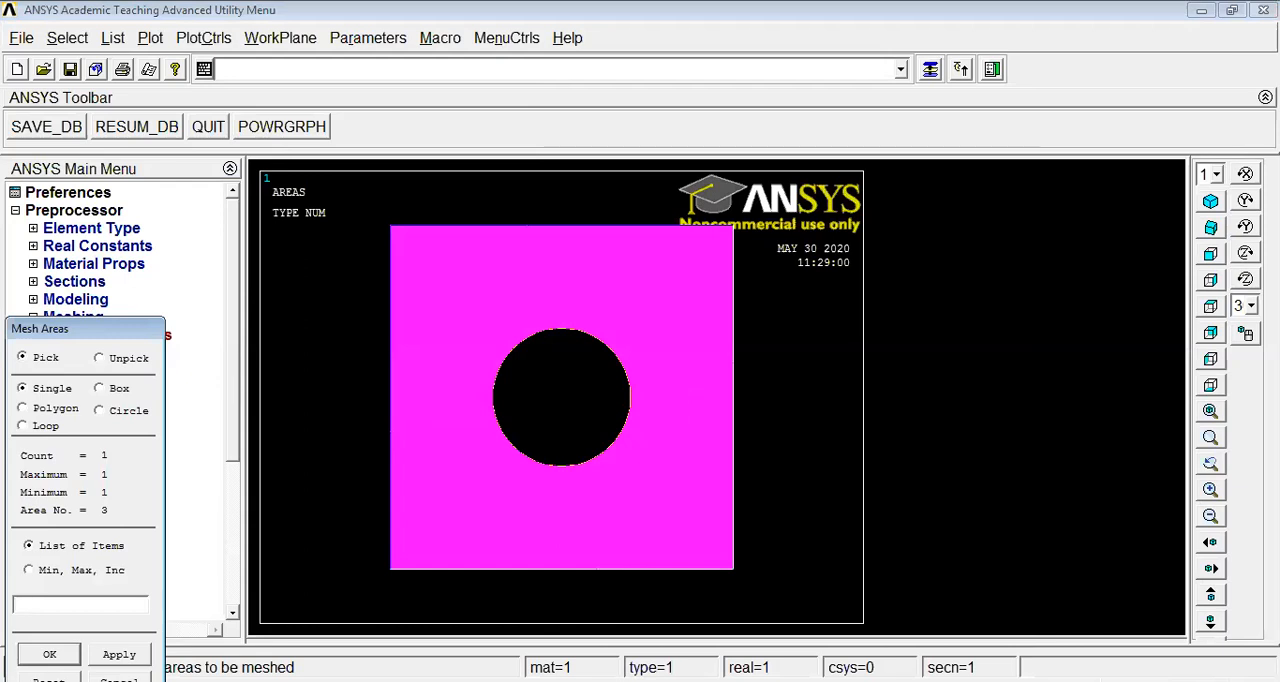
click(49, 654)
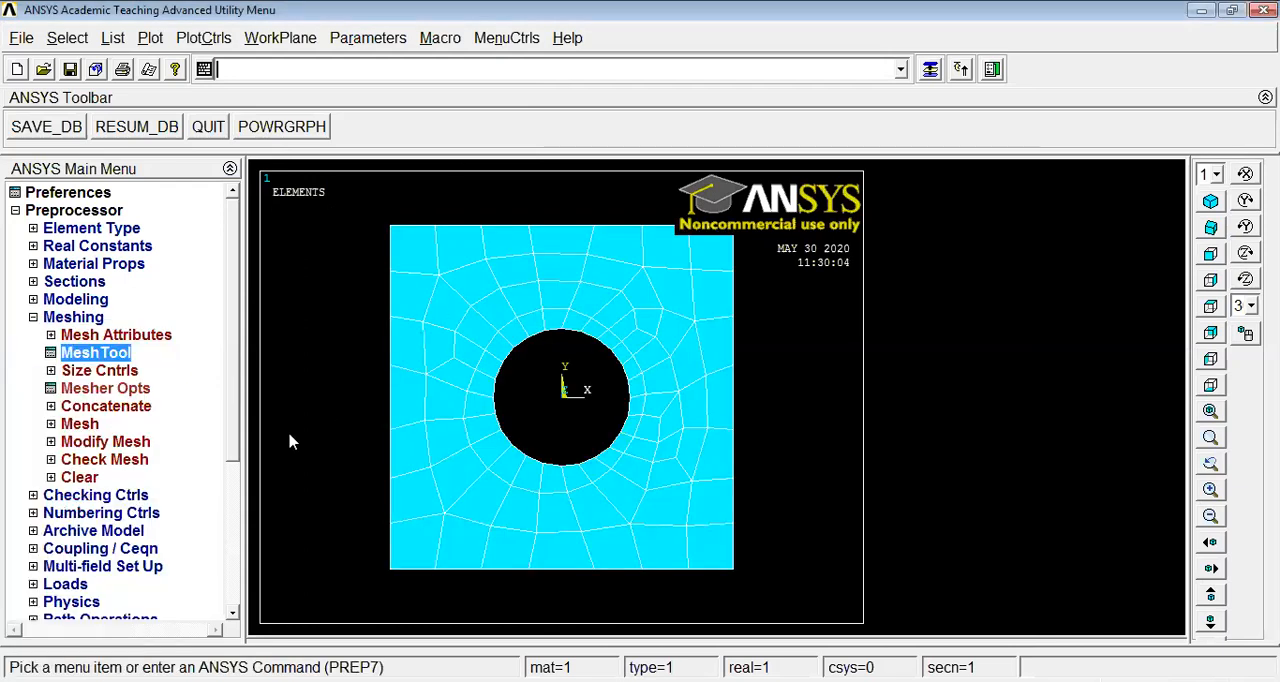
Apply symmetry boundary conditions on the two vertical edge lines of the plate
click(33, 318)
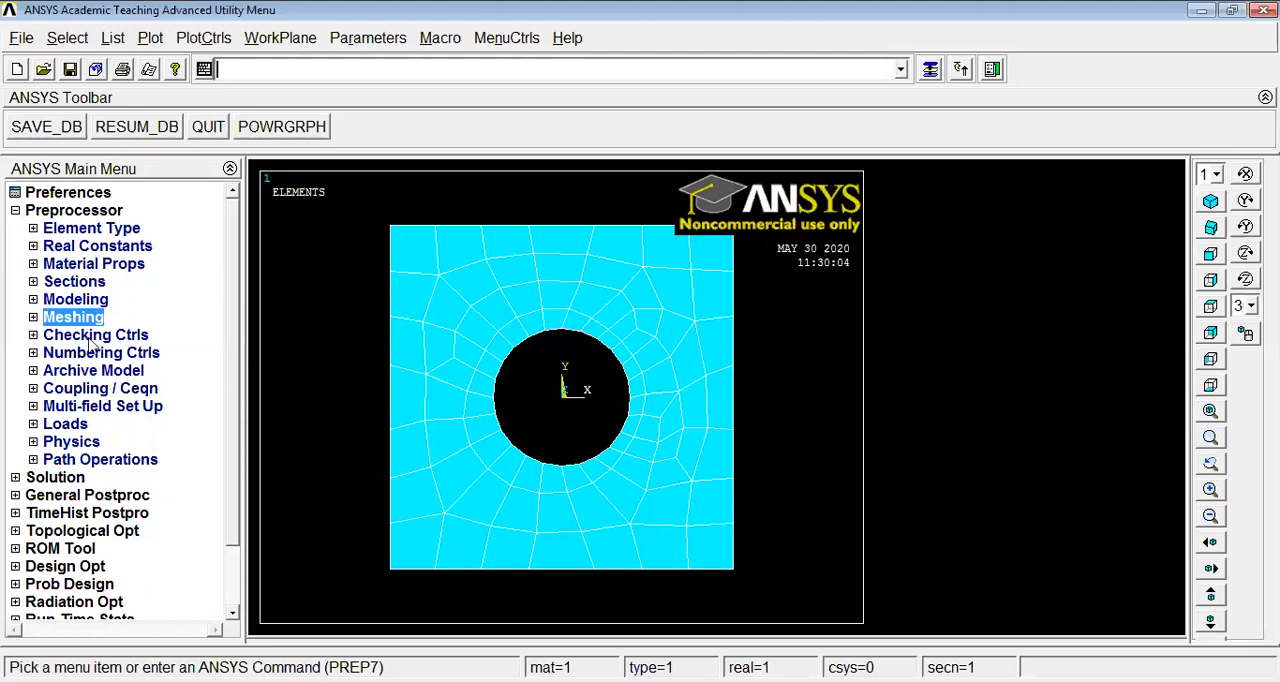
click(65, 424)
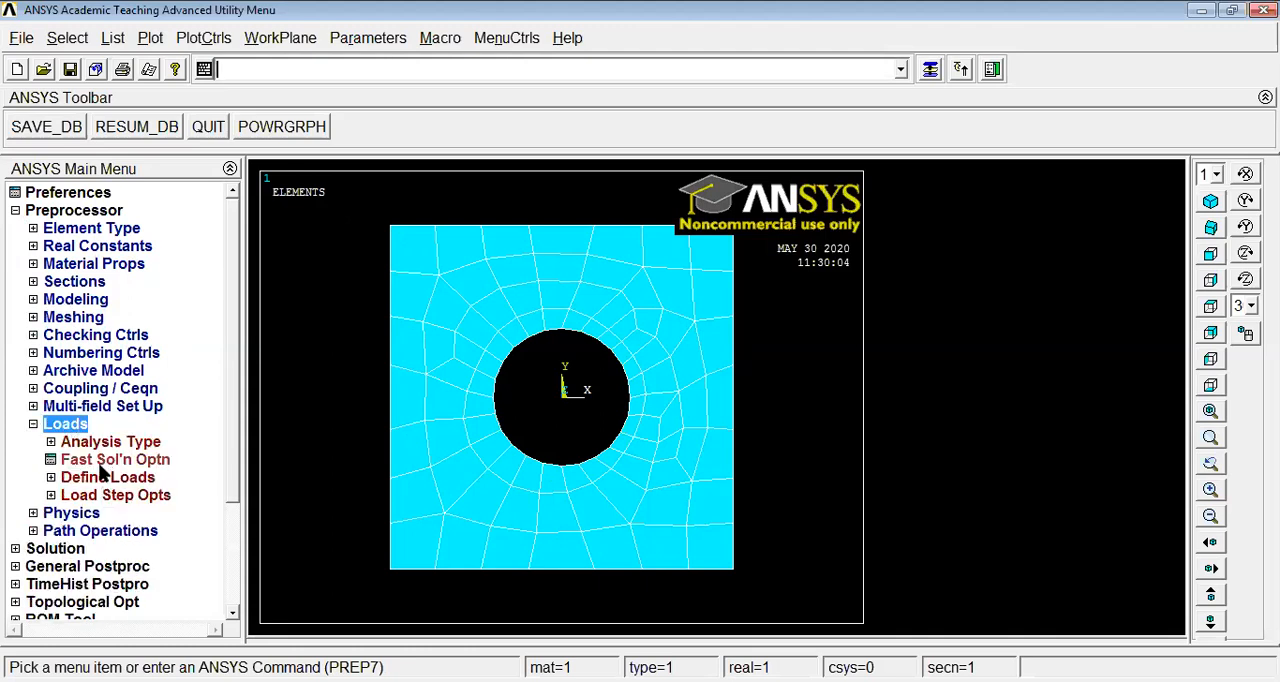
click(108, 479)
click(100, 514)
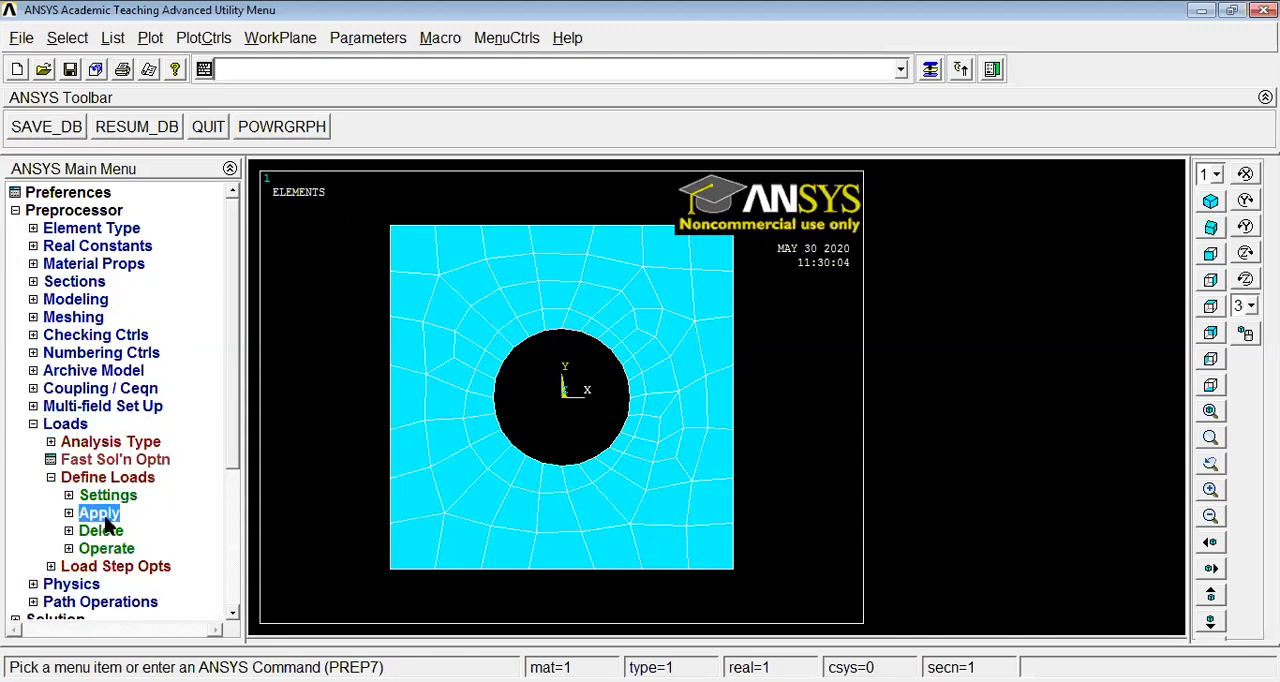
drag(232, 399, 238, 496)
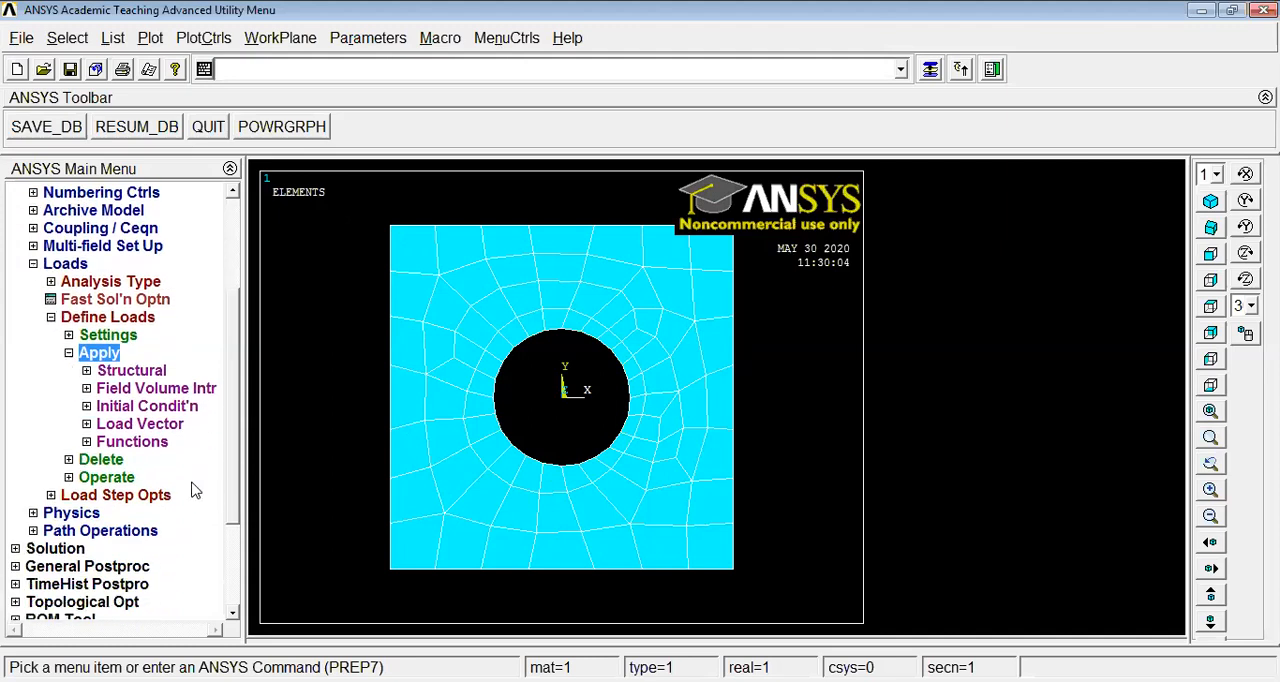
click(133, 373)
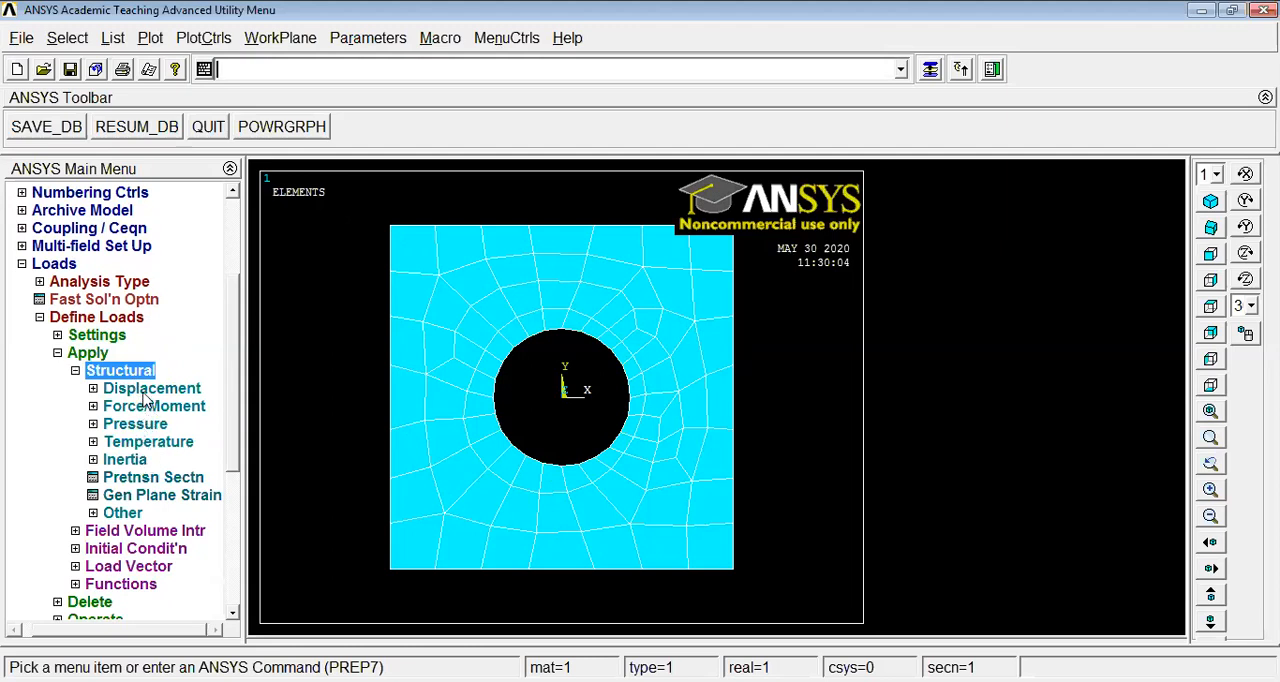
click(145, 392)
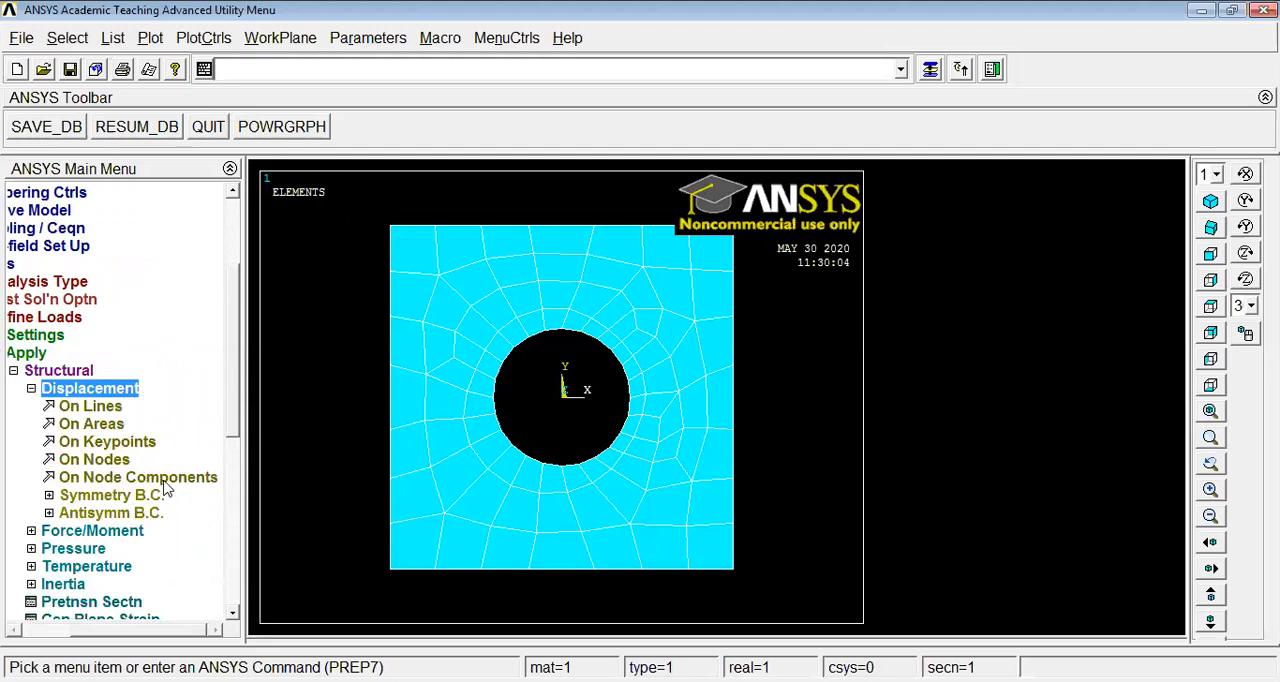
click(124, 502)
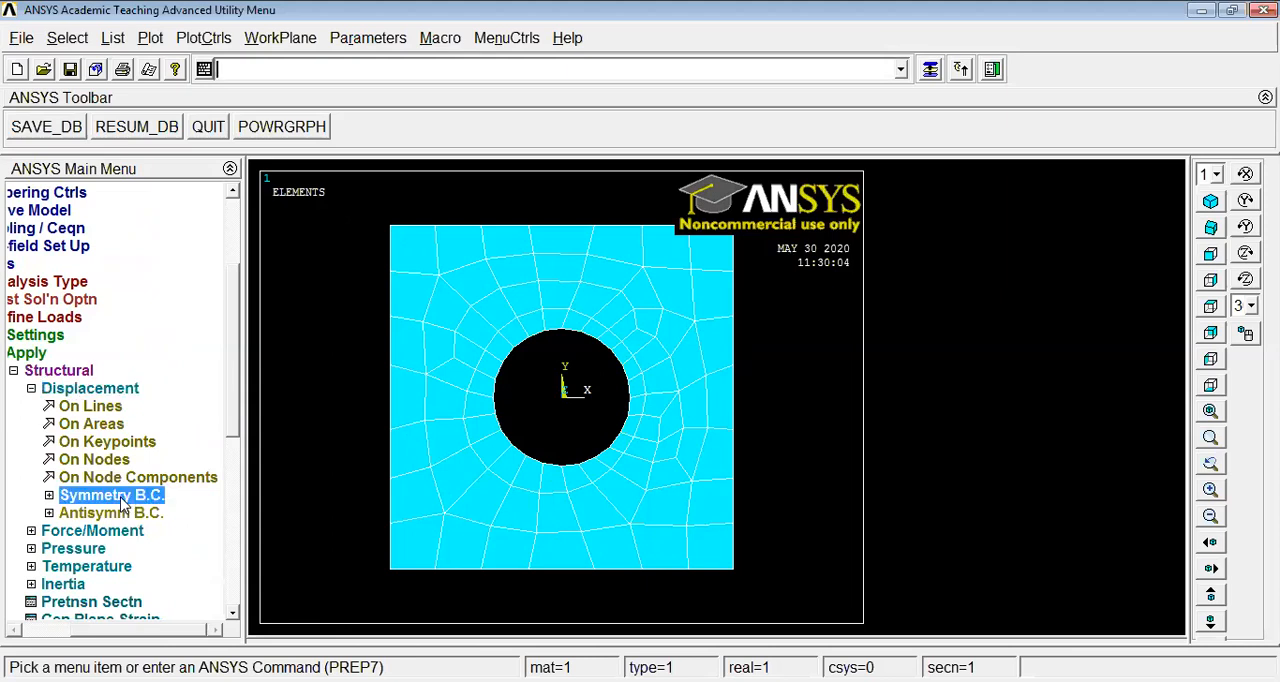
click(112, 514)
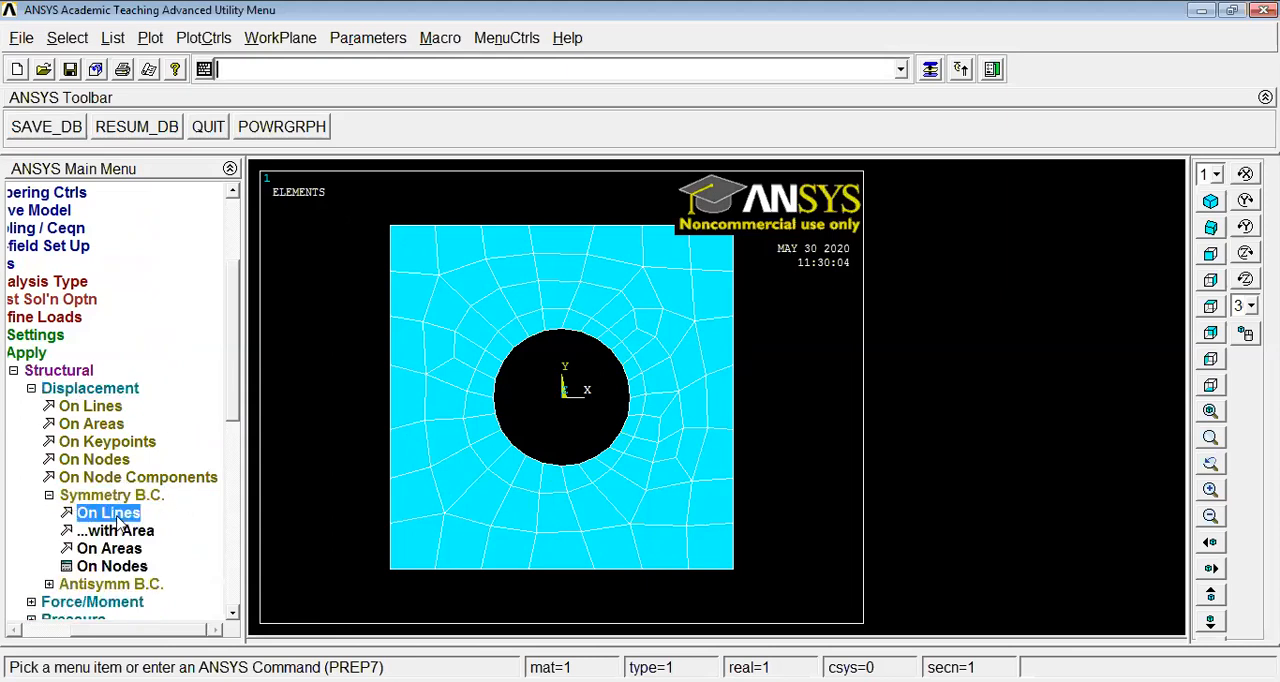
click(726, 403)
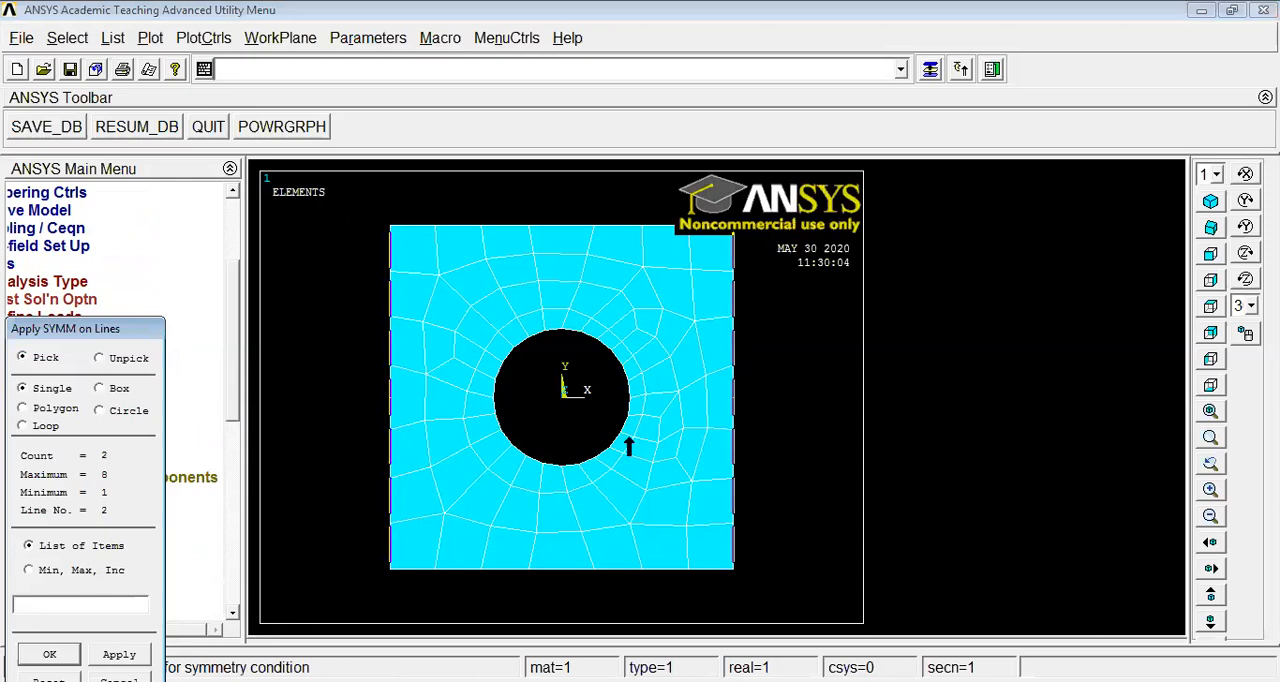
click(49, 654)
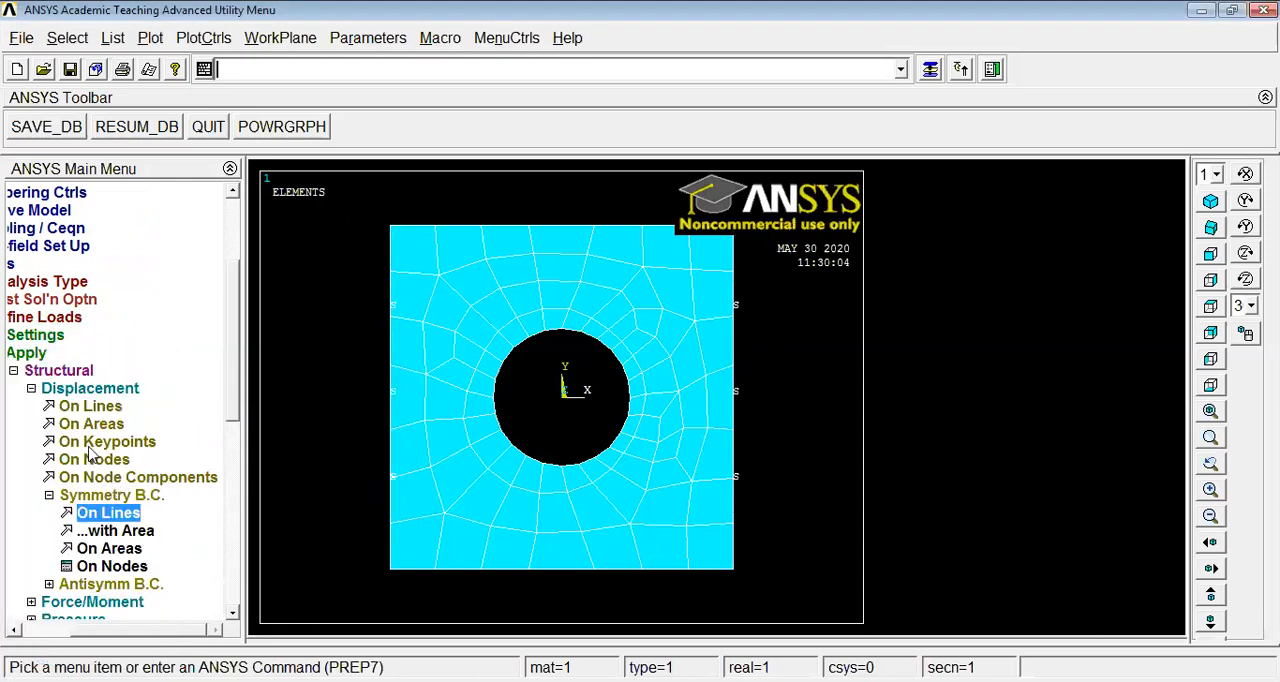
Constrain all degrees of freedom on the plate's two vertical edge lines with a displacement condition
click(88, 406)
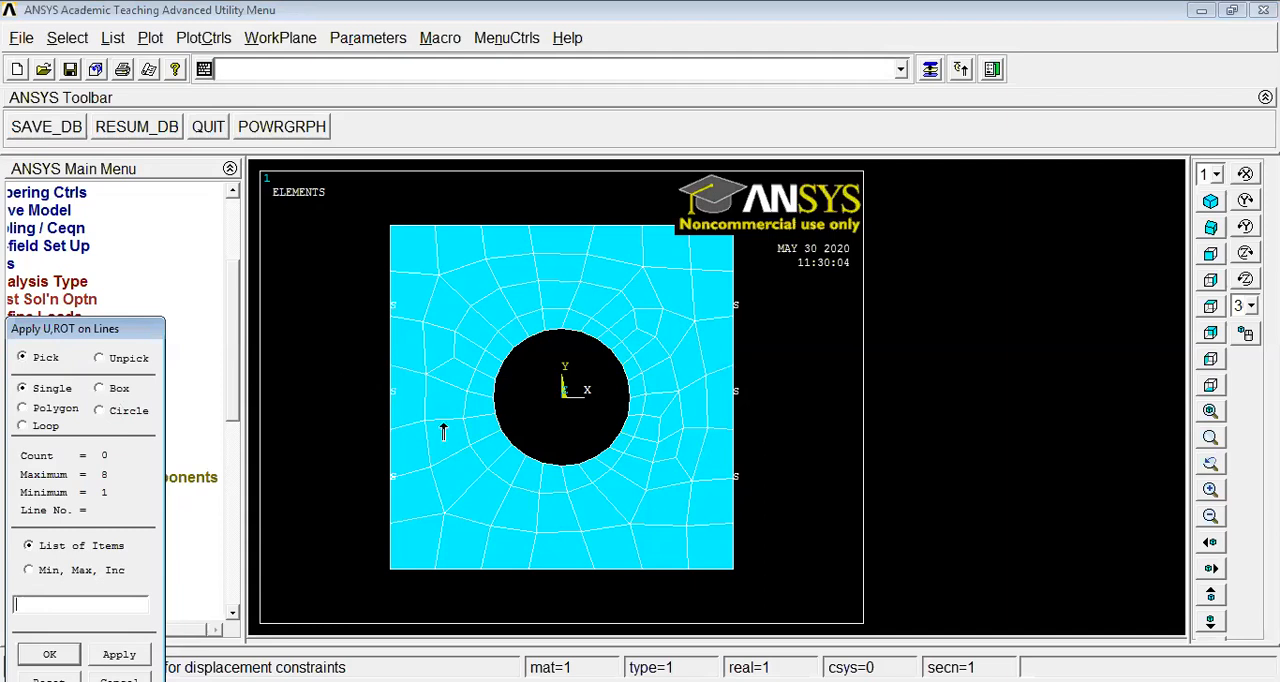
click(392, 422)
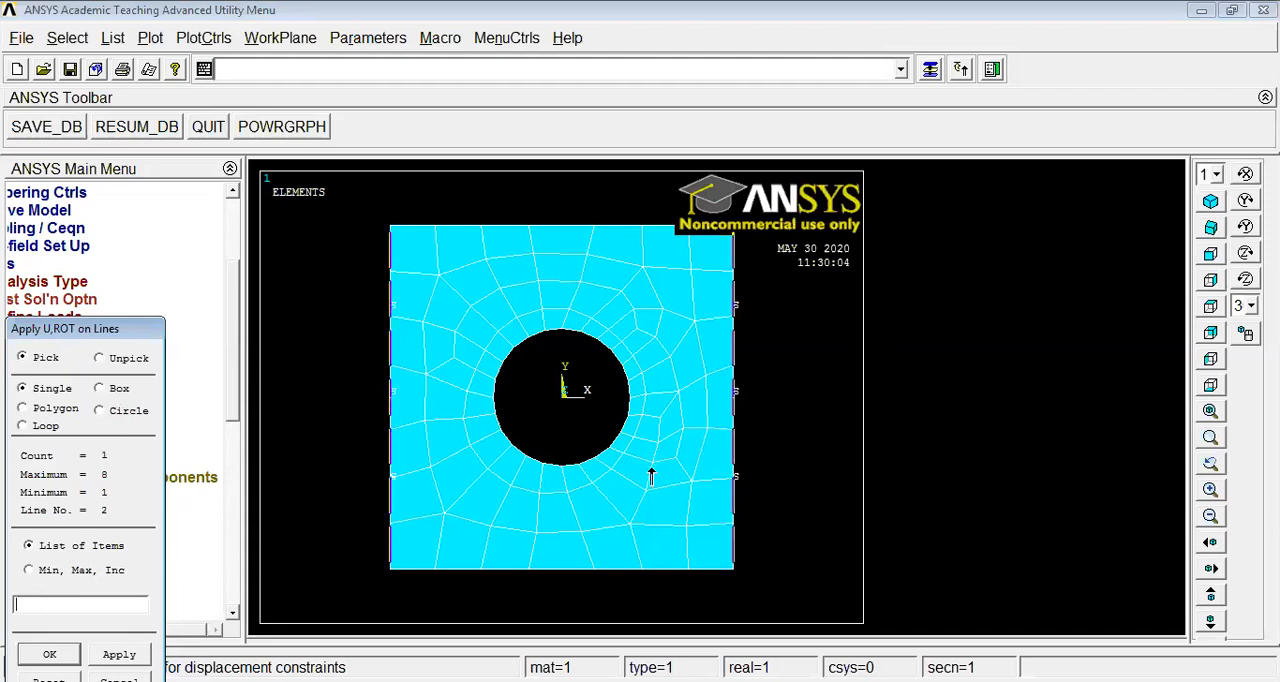
click(49, 654)
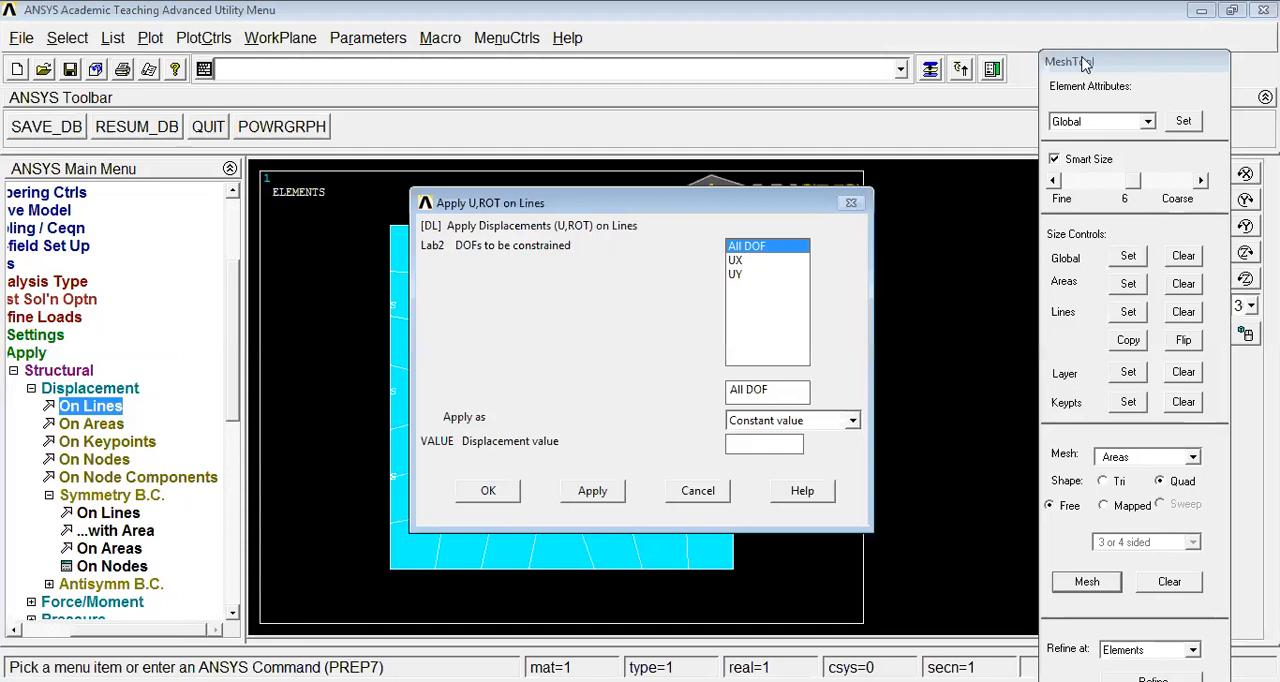
drag(1085, 63, 1065, 15)
click(1063, 671)
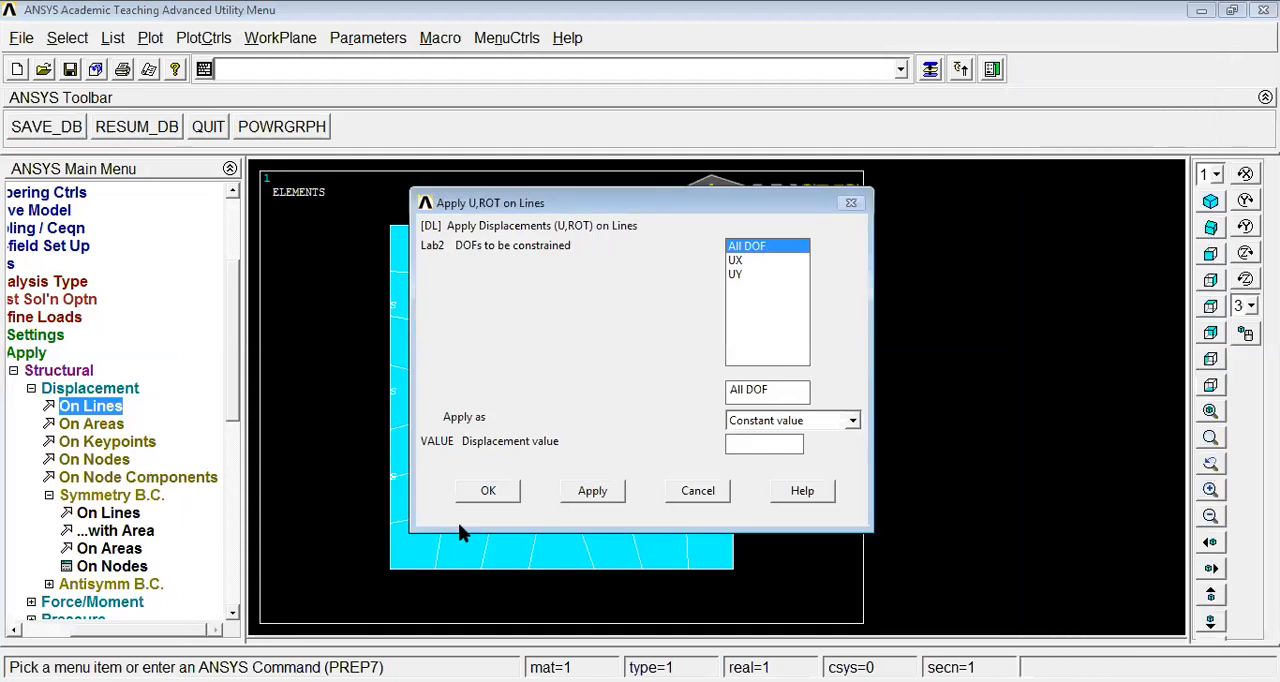
click(486, 490)
click(40, 390)
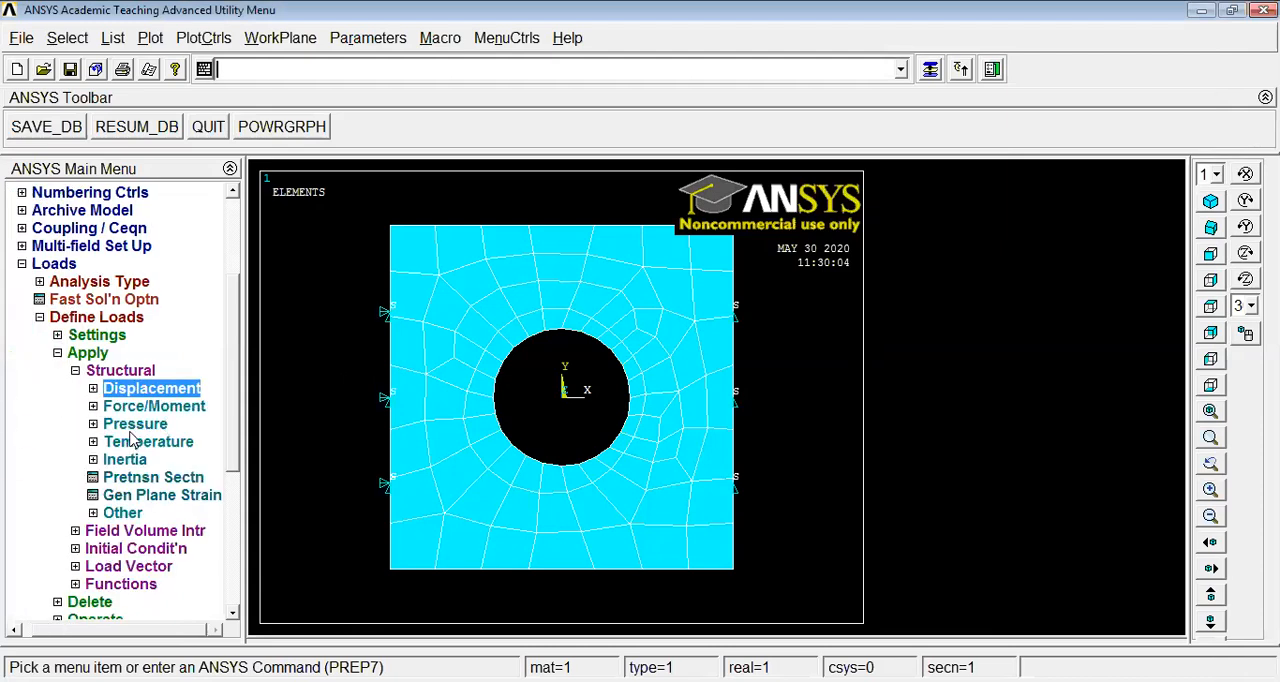
Apply a constant pressure of 10 on the four arc lines of the central hole
click(136, 425)
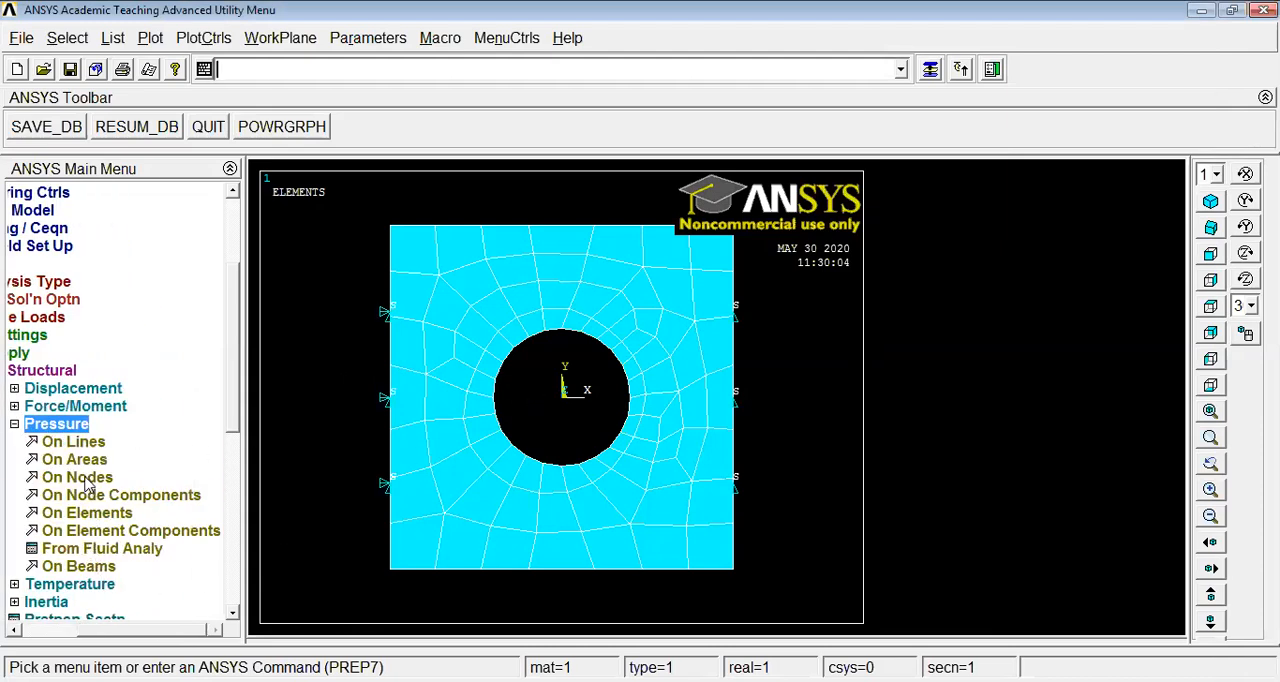
click(86, 445)
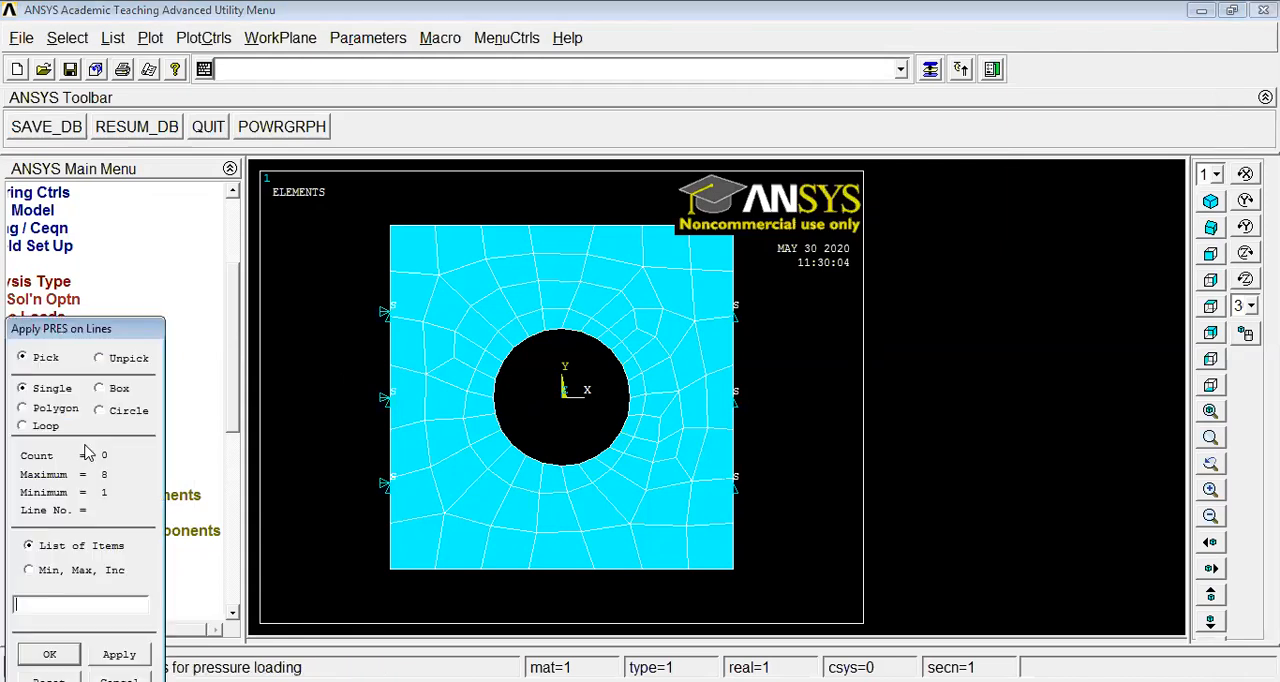
click(558, 345)
click(602, 356)
click(614, 436)
click(497, 448)
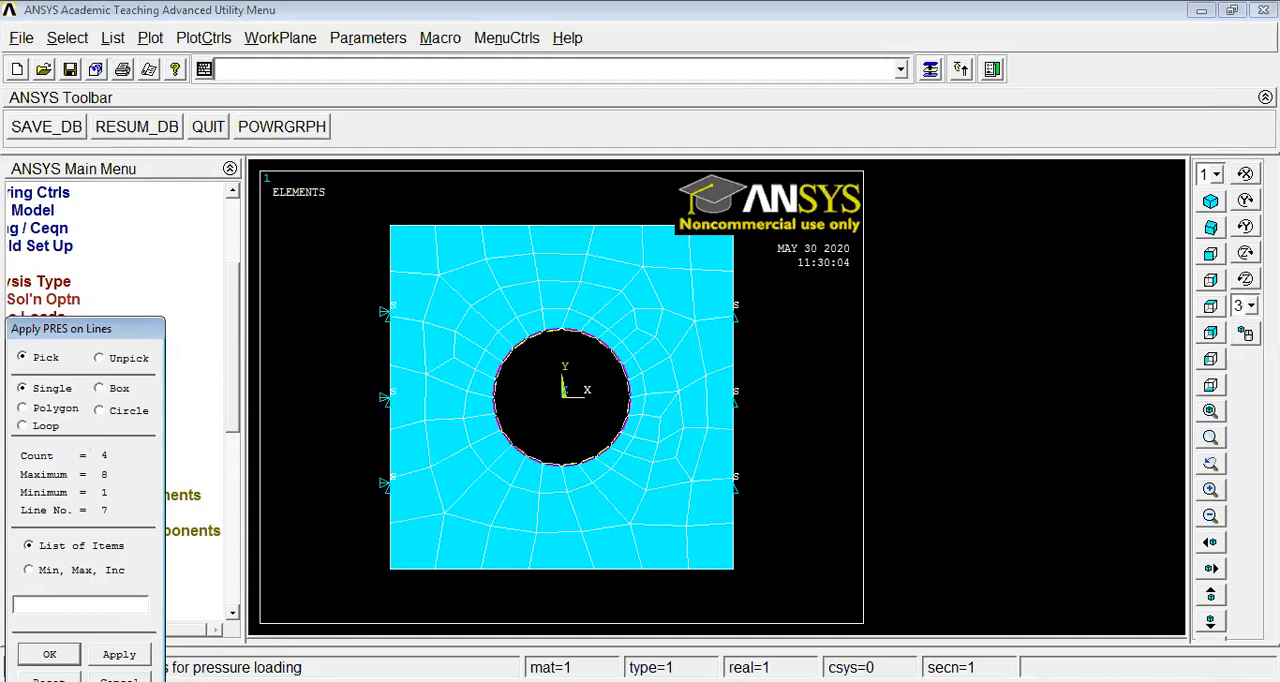
click(49, 654)
click(757, 224)
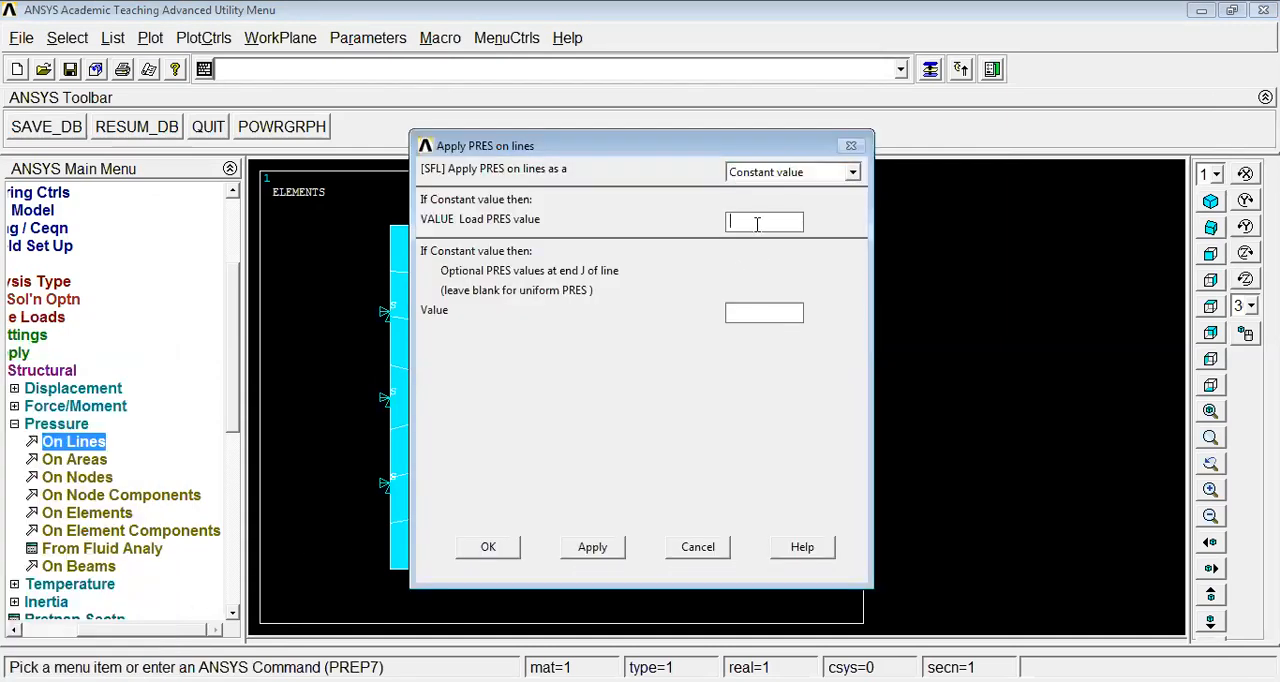
text(10)
click(490, 546)
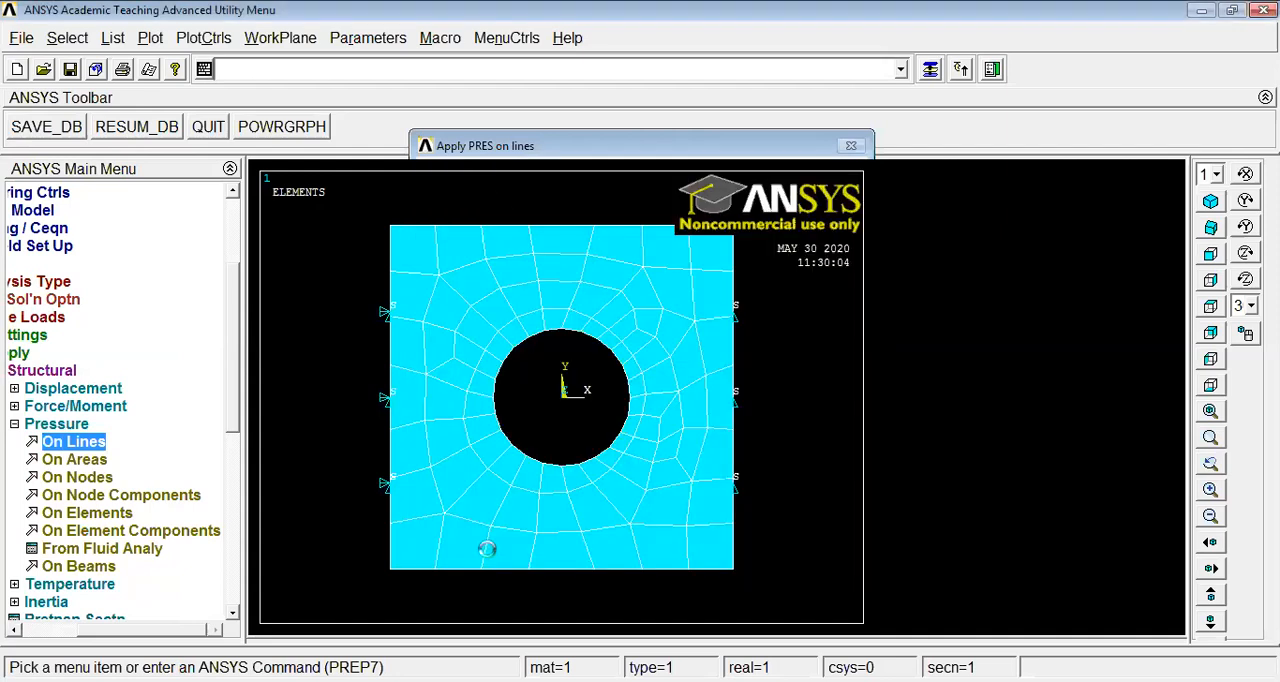
Solve the current load step and close the solution status report
click(14, 424)
click(74, 371)
click(68, 353)
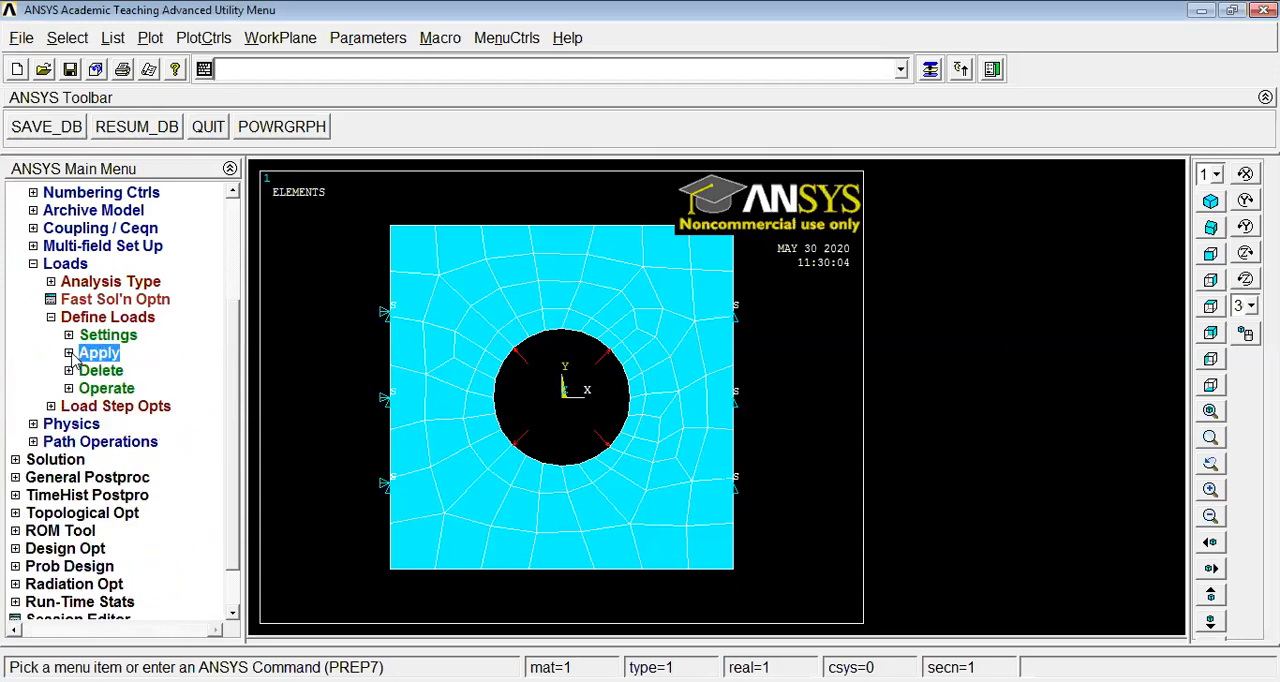
click(51, 318)
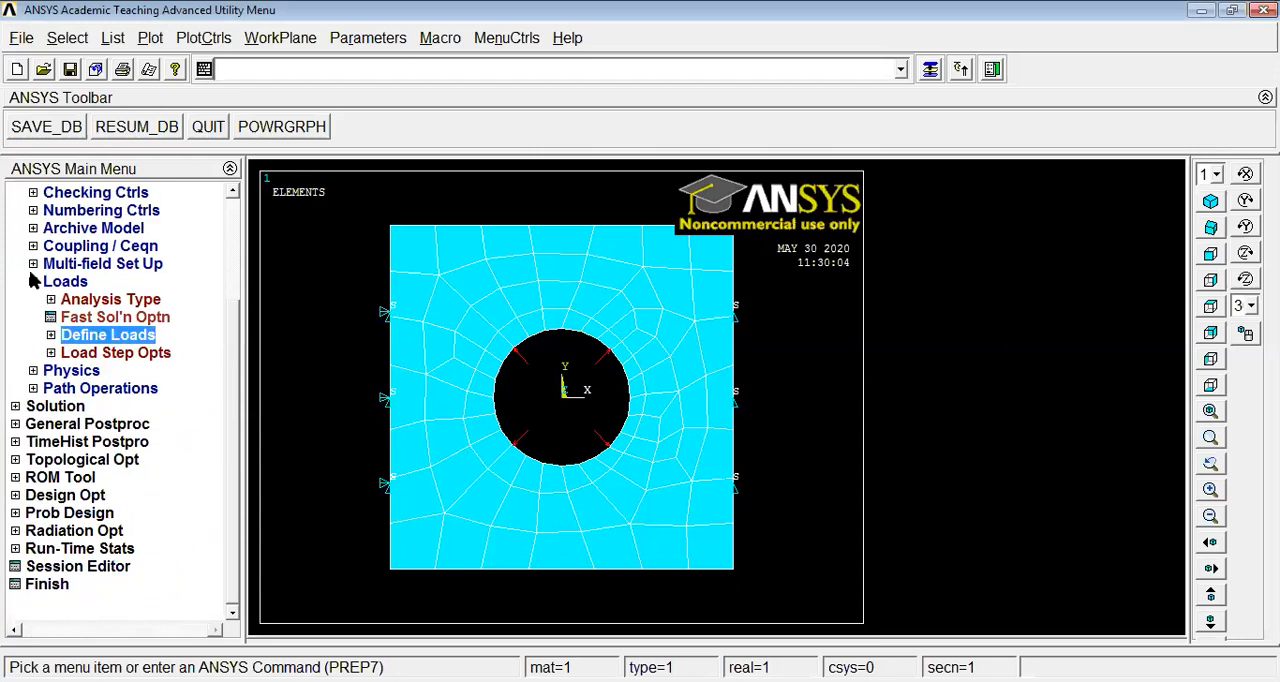
click(33, 277)
drag(230, 294, 232, 236)
click(22, 212)
click(50, 228)
click(68, 338)
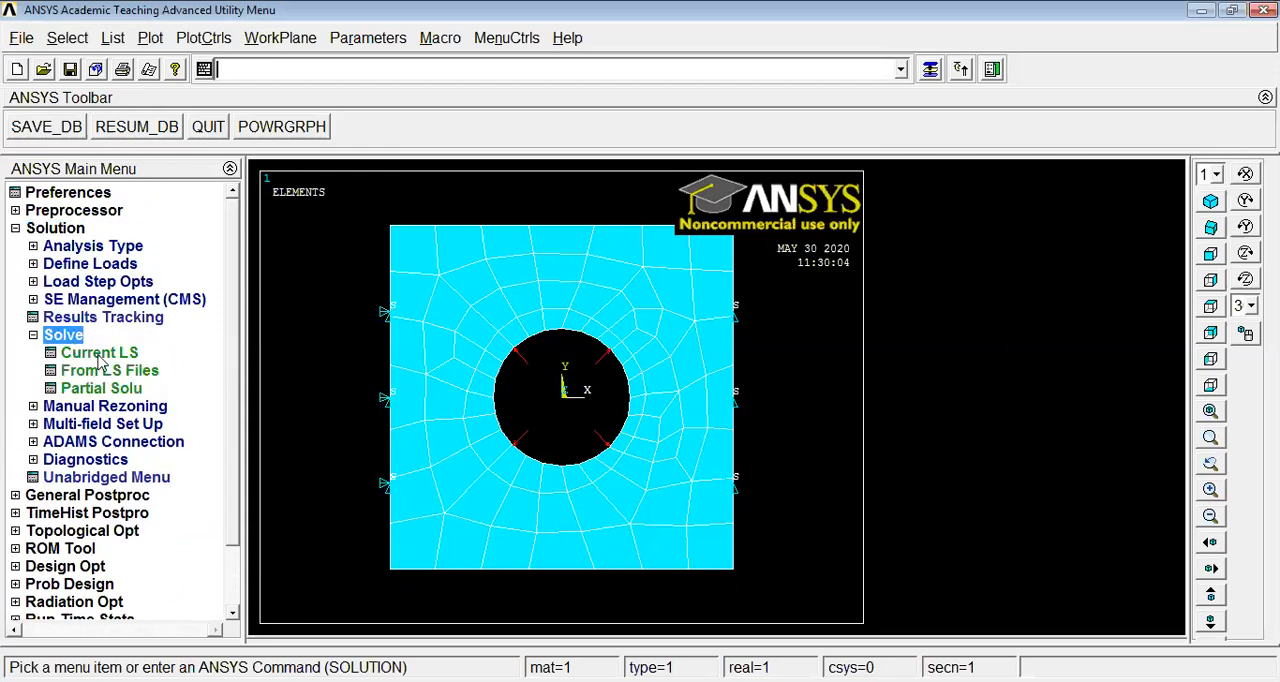
click(97, 352)
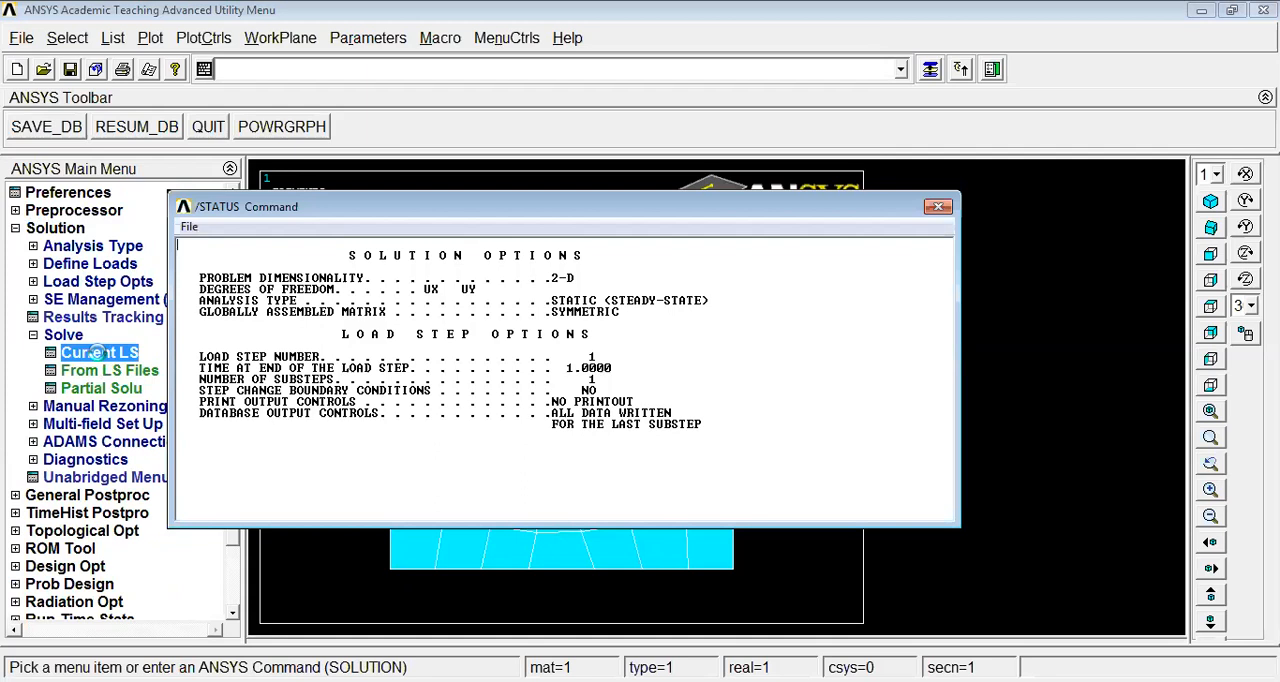
click(264, 136)
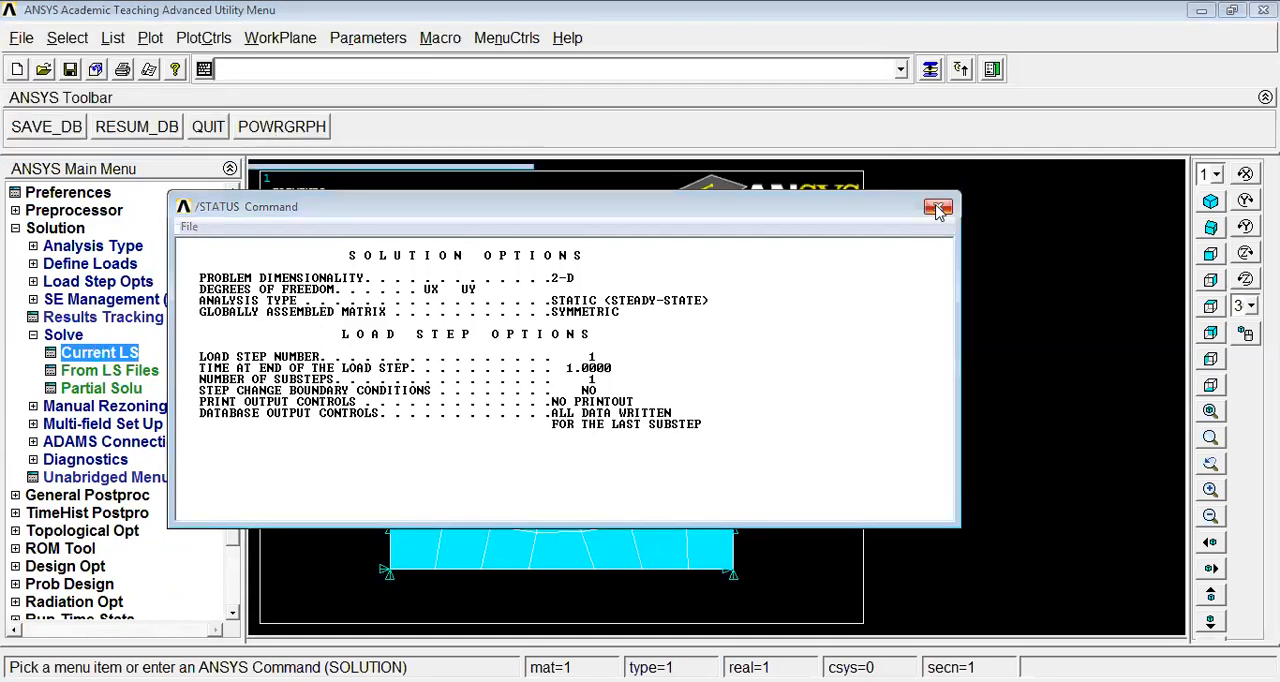
click(938, 208)
Plot the nodal solution contour of the displacement vector sum on the deformed shape only
click(15, 228)
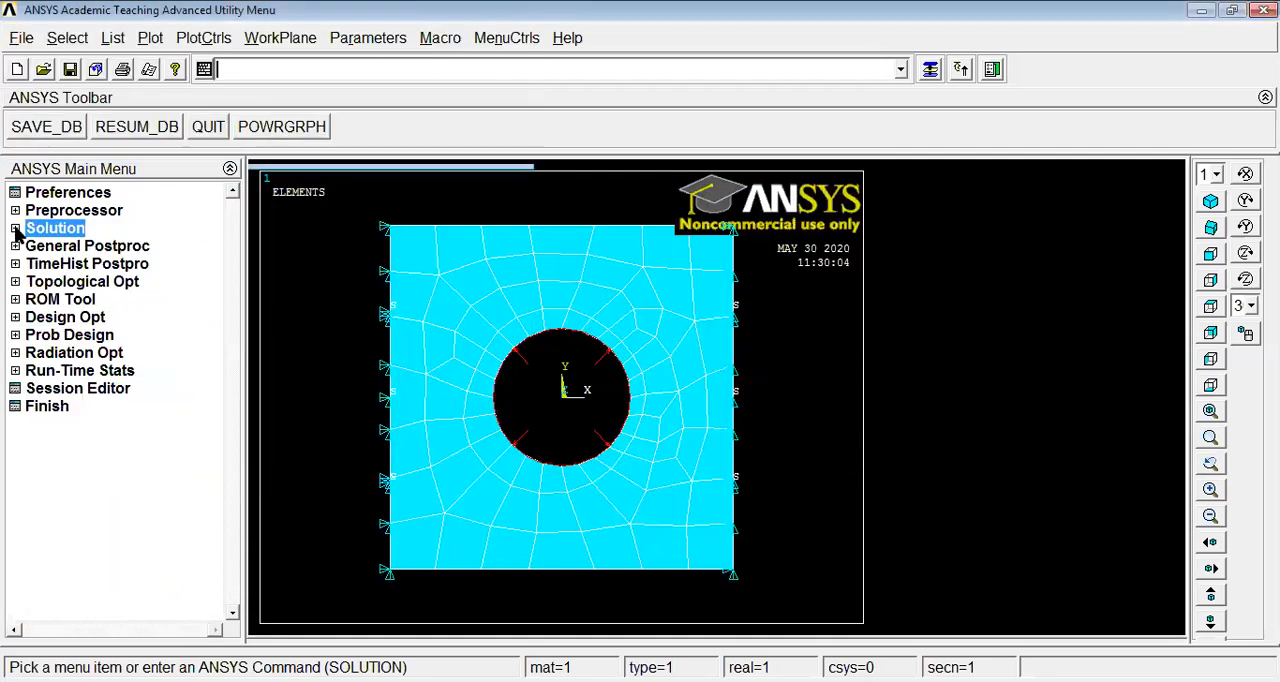
click(62, 248)
click(80, 336)
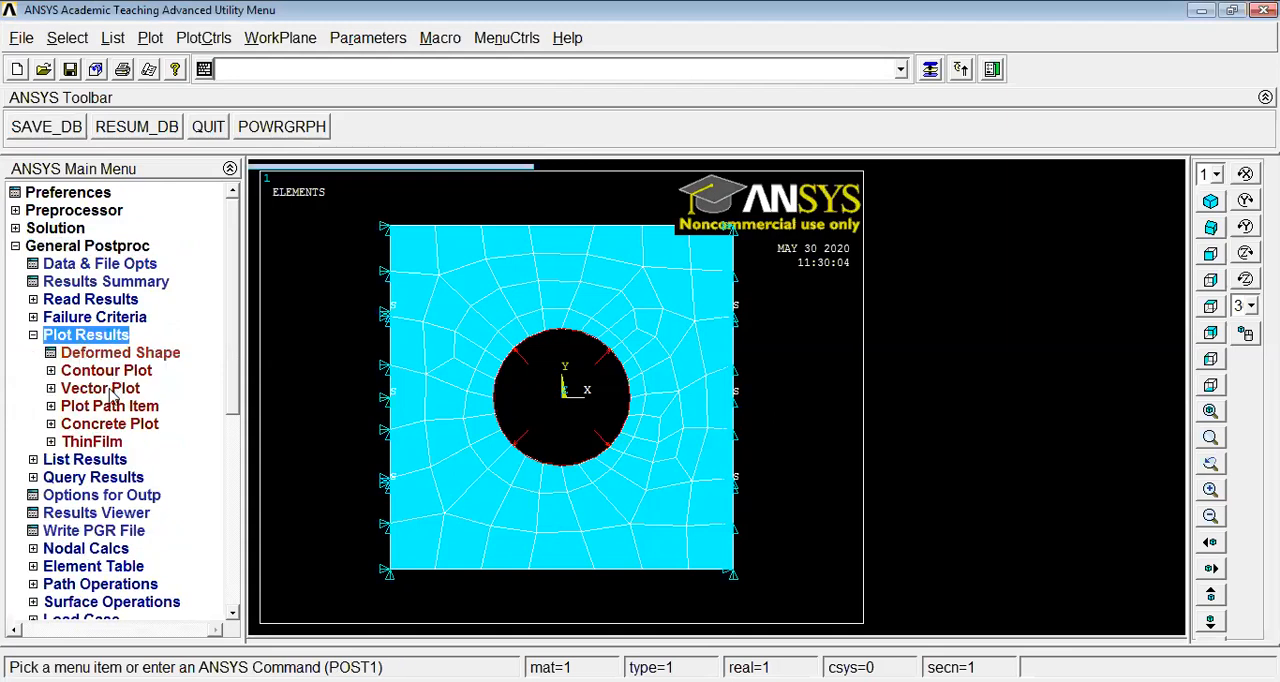
click(105, 371)
click(117, 389)
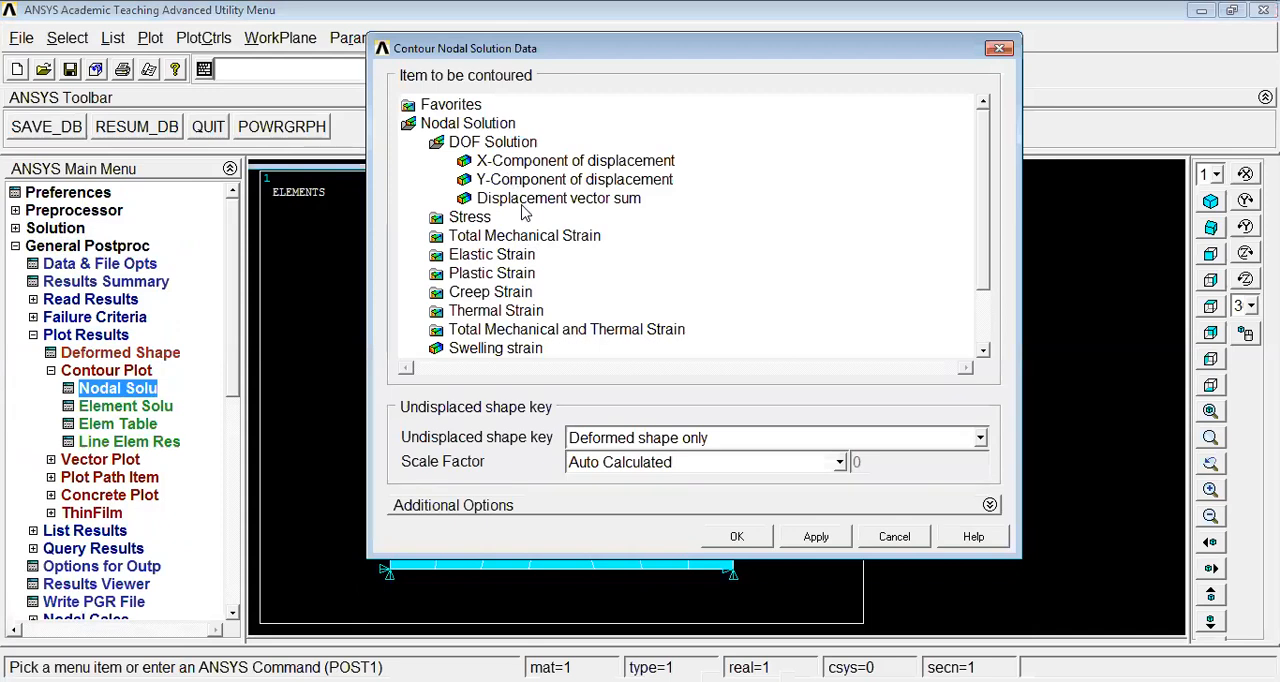
click(524, 200)
click(729, 542)
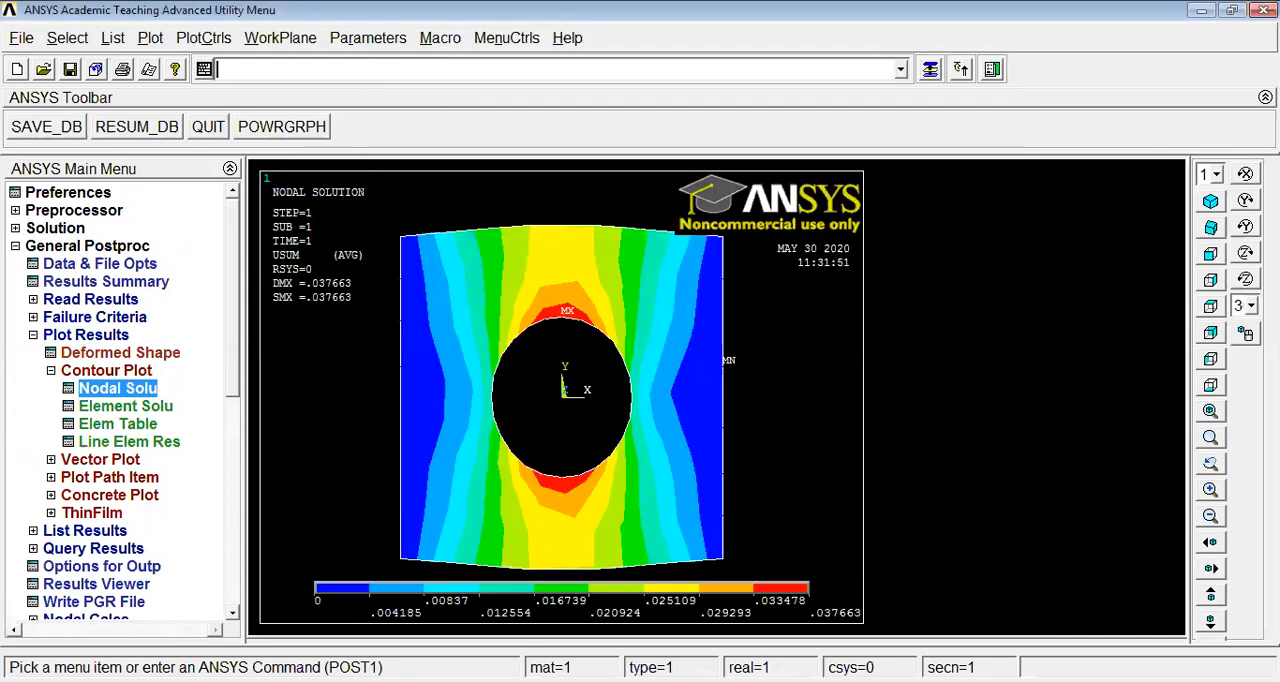
List the nodal solution results for von Mises stress
click(85, 335)
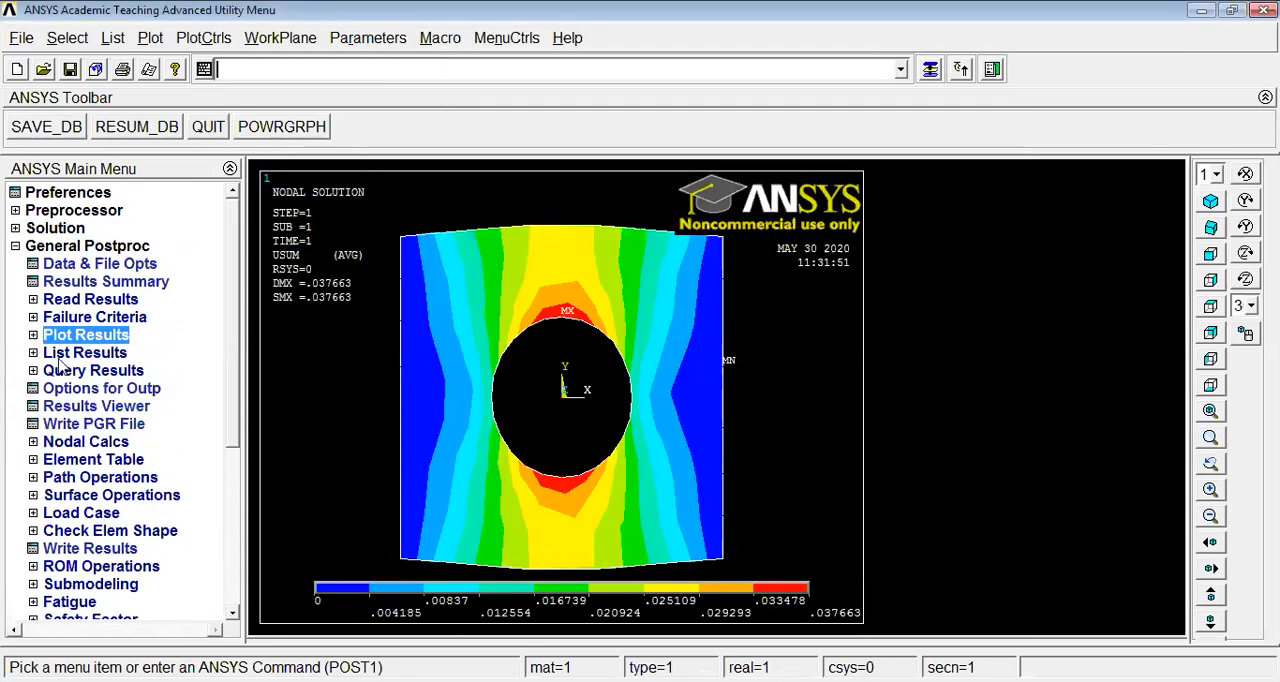
click(70, 353)
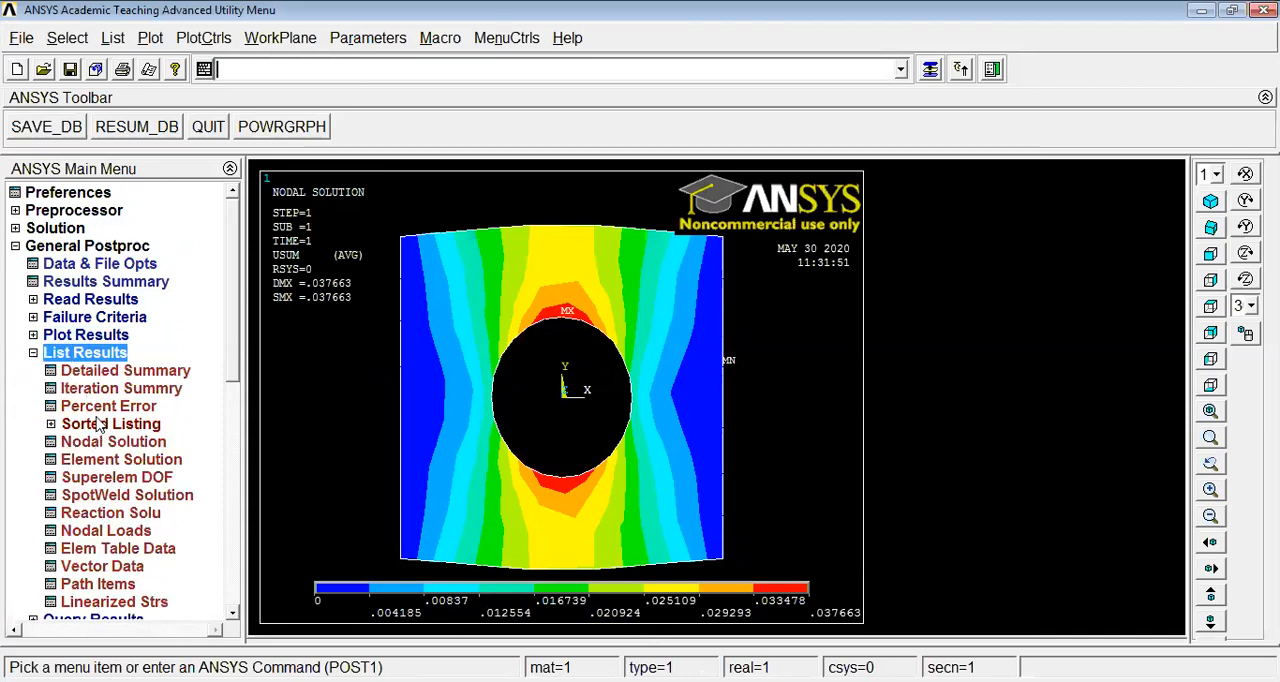
click(108, 441)
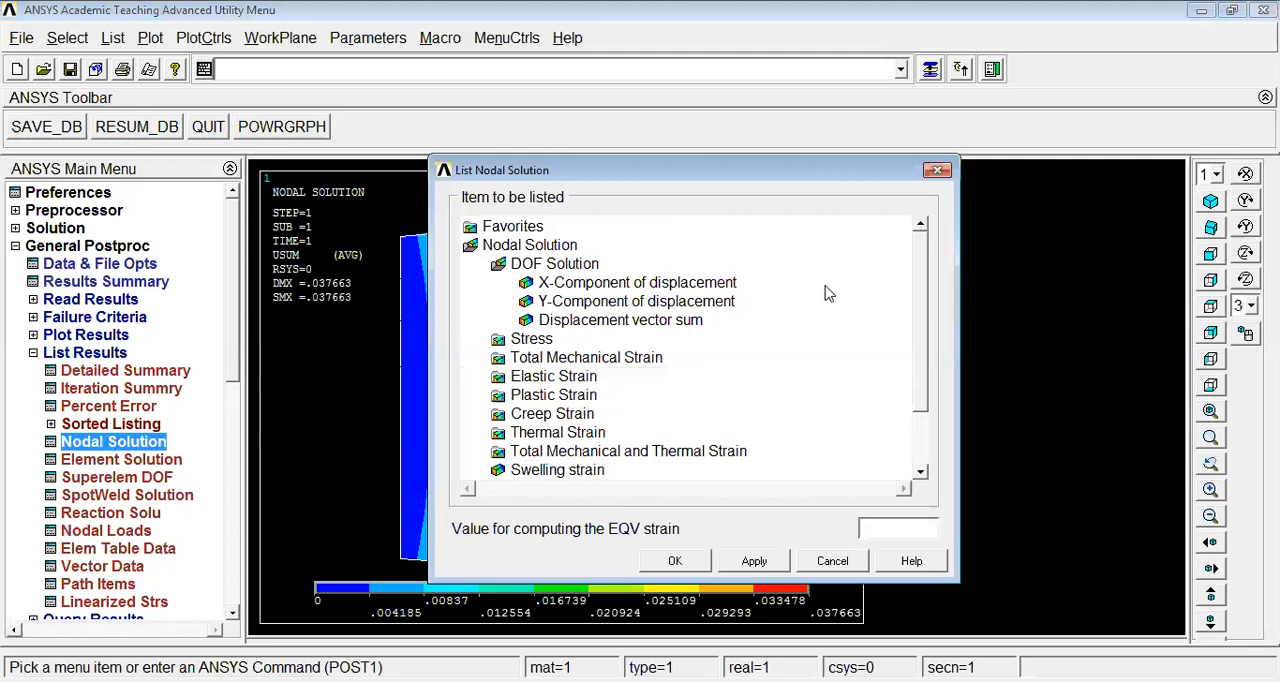
scroll(928, 296, down, 2)
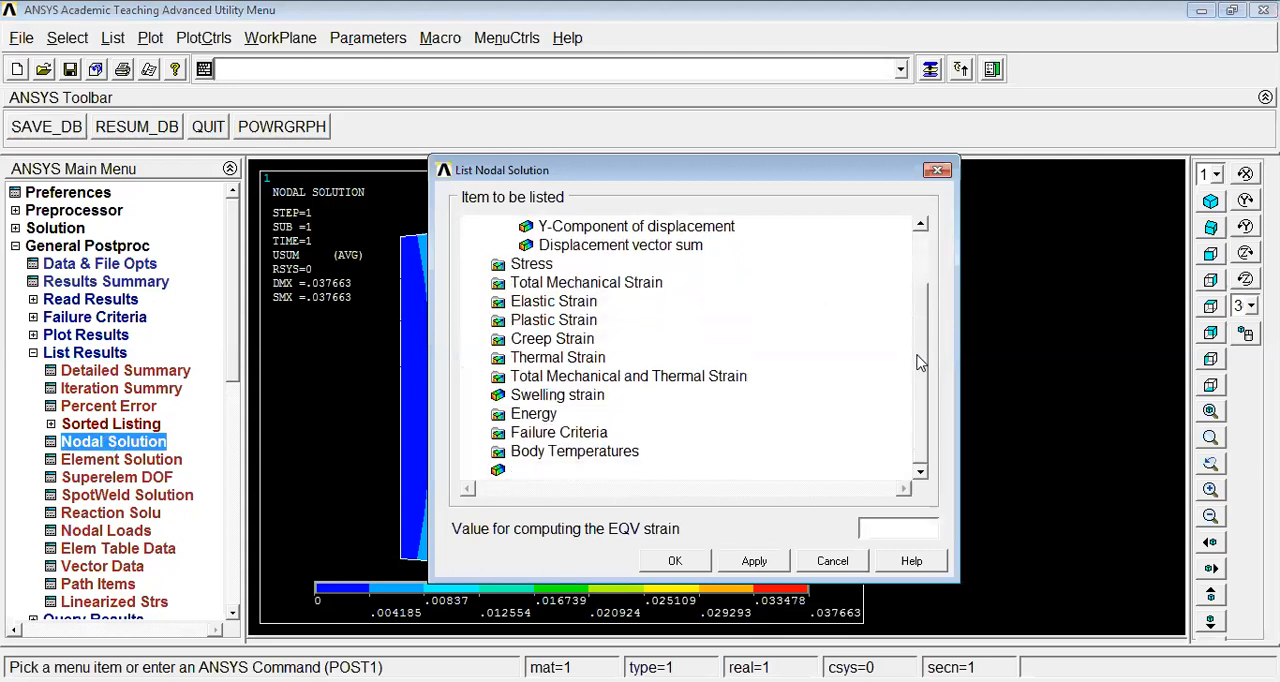
click(531, 263)
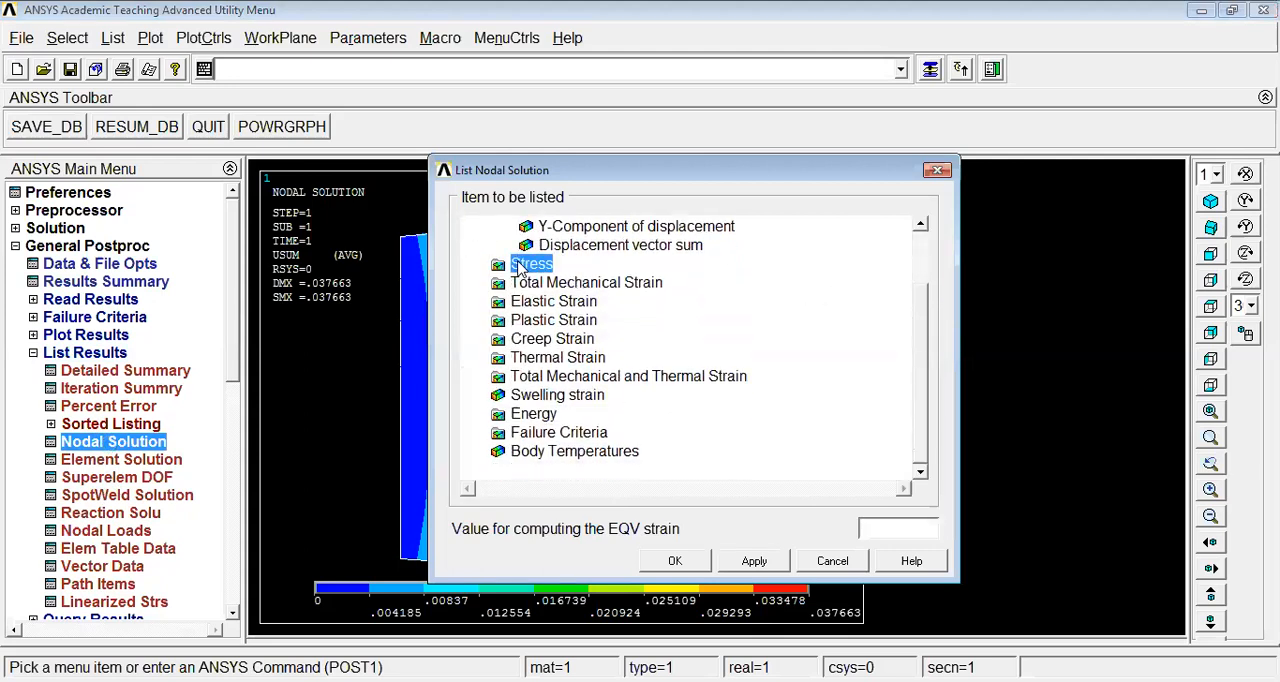
scroll(919, 313, down, 2)
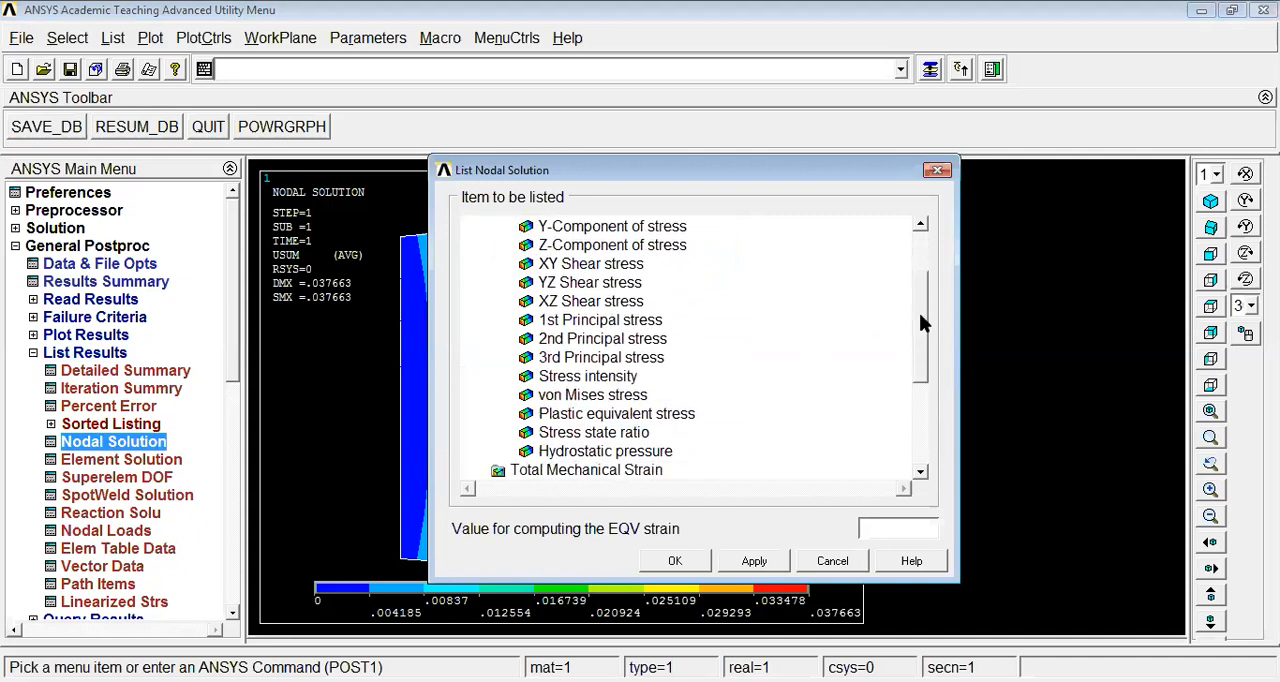
click(601, 396)
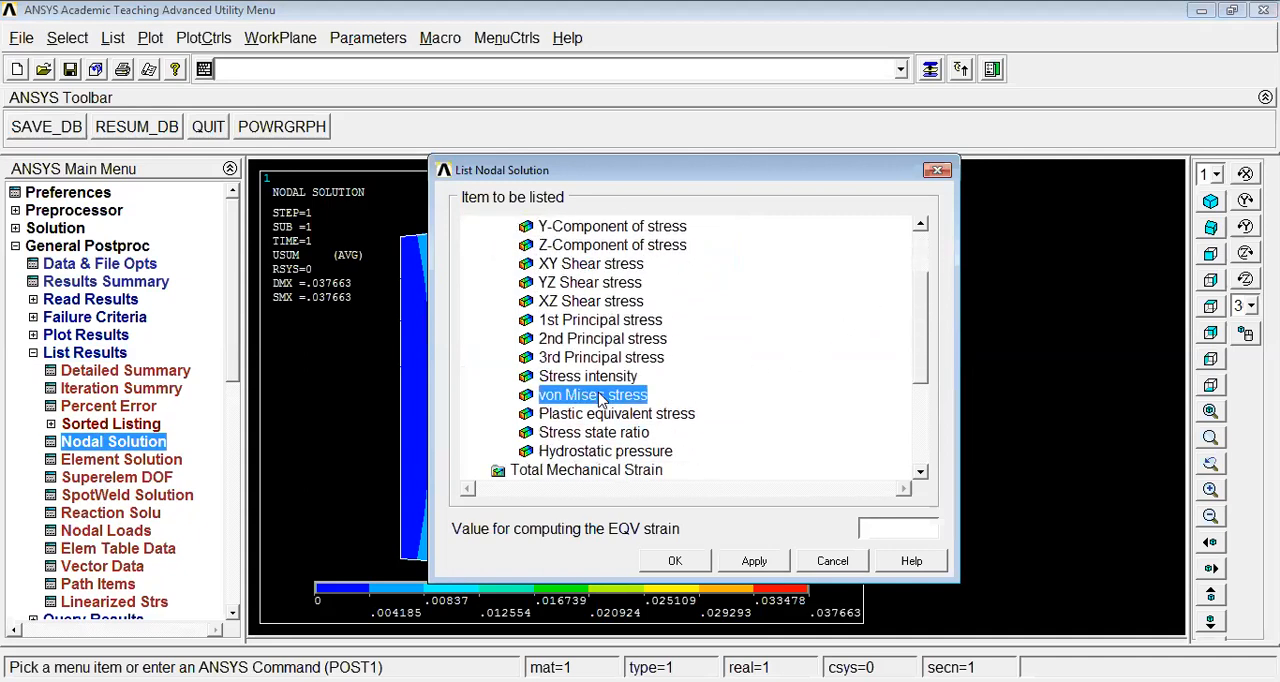
click(675, 560)
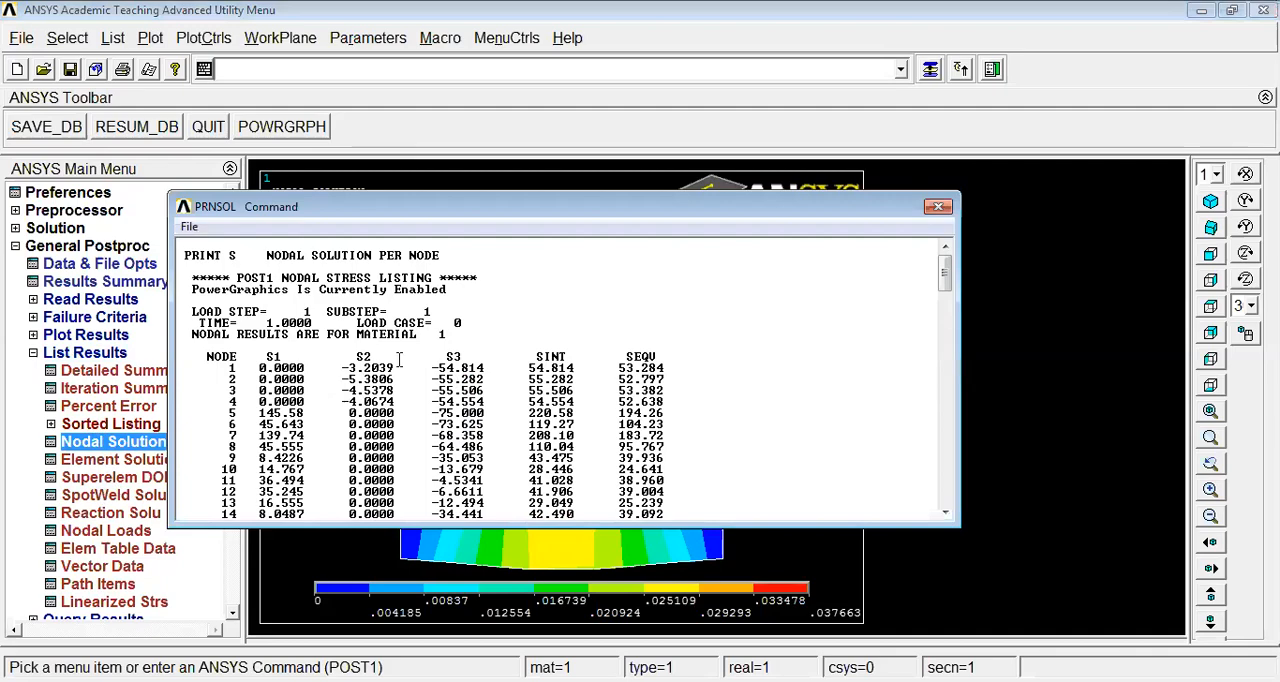
Examine the nodal stress listing through to its minimum and maximum values, and close the listing
scroll(640, 398, down, 14)
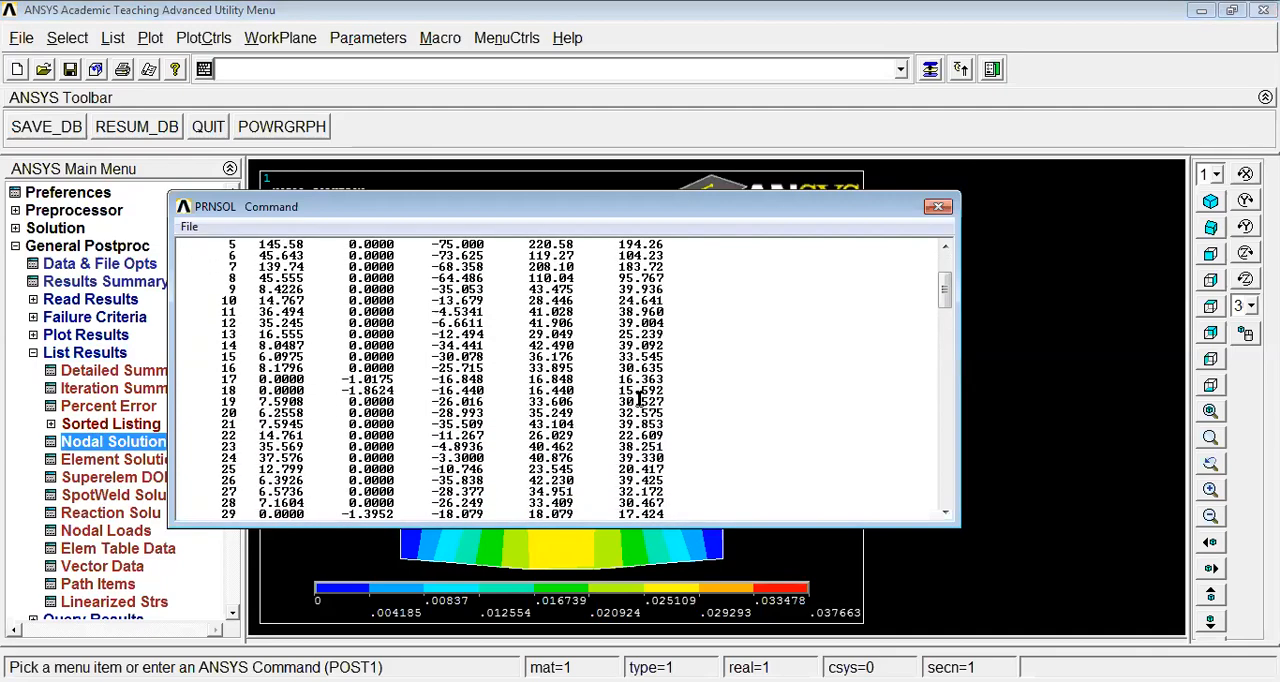
scroll(632, 398, down, 20)
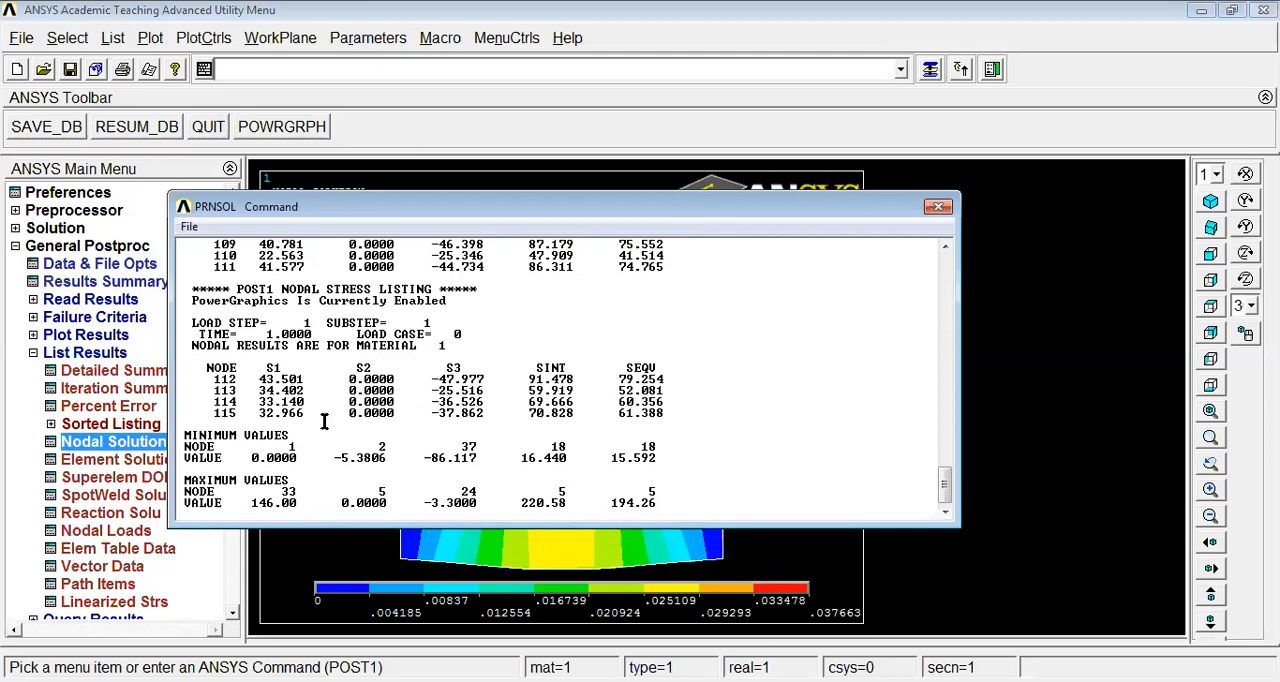
scroll(508, 406, up, 20)
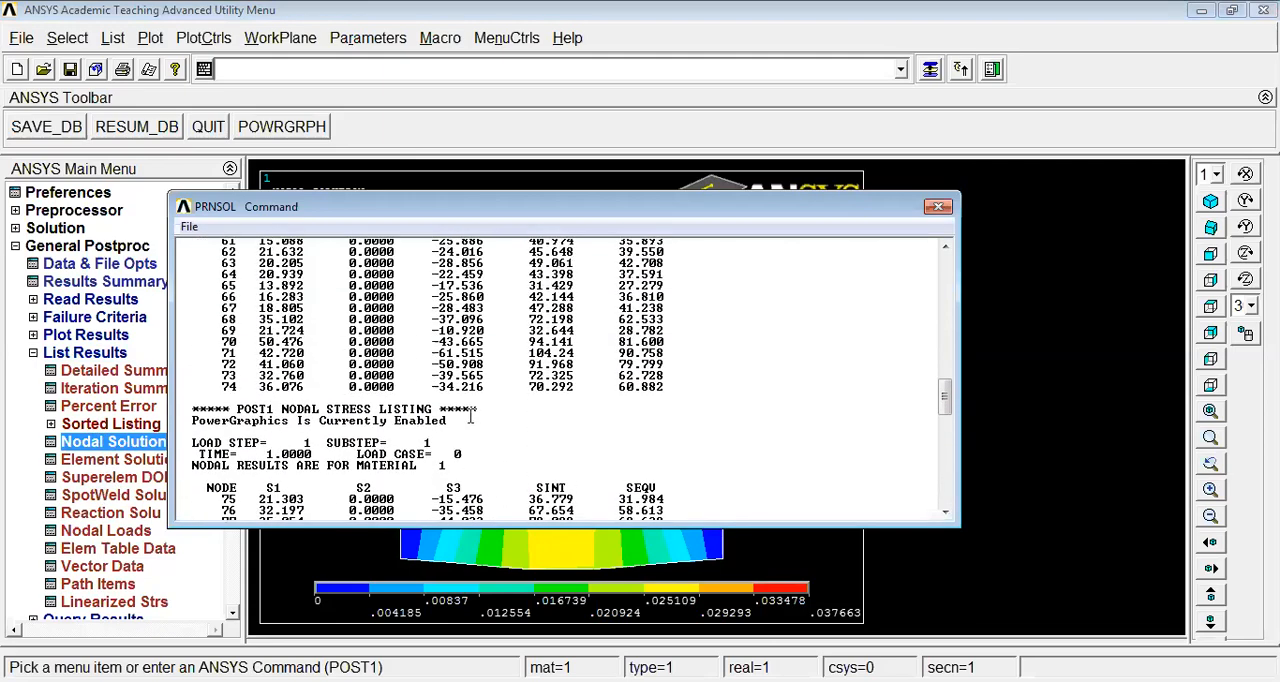
scroll(487, 390, up, 12)
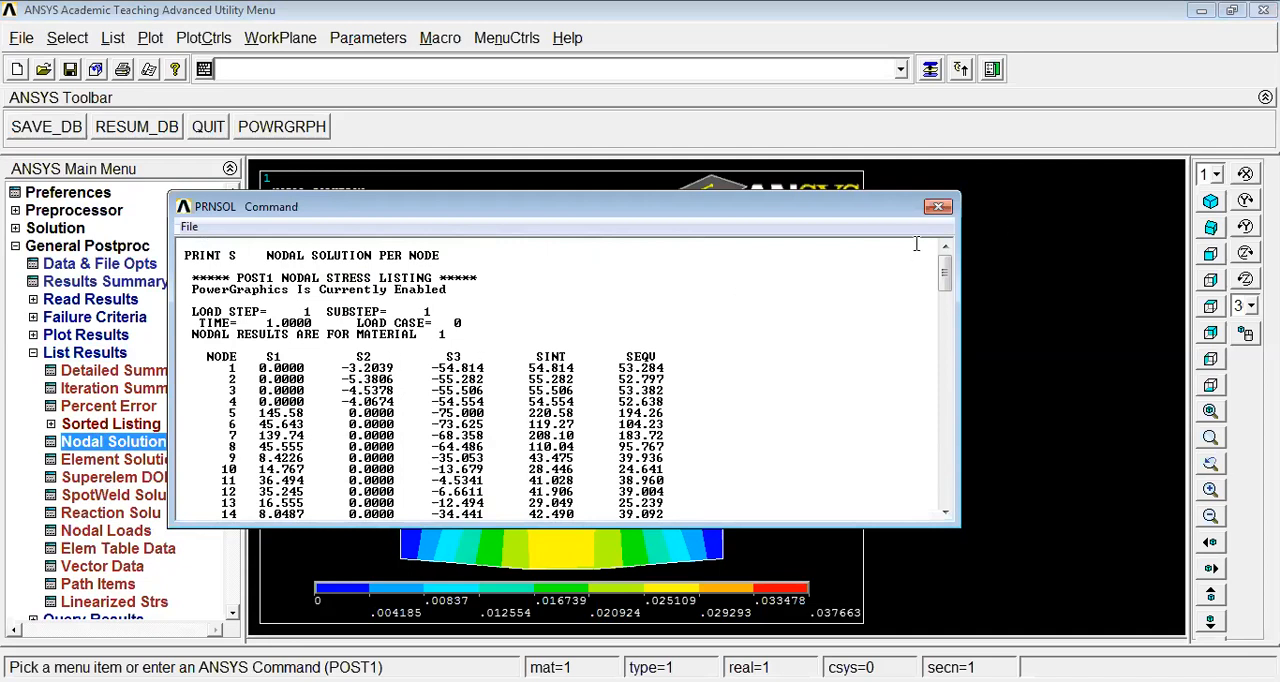
click(938, 208)
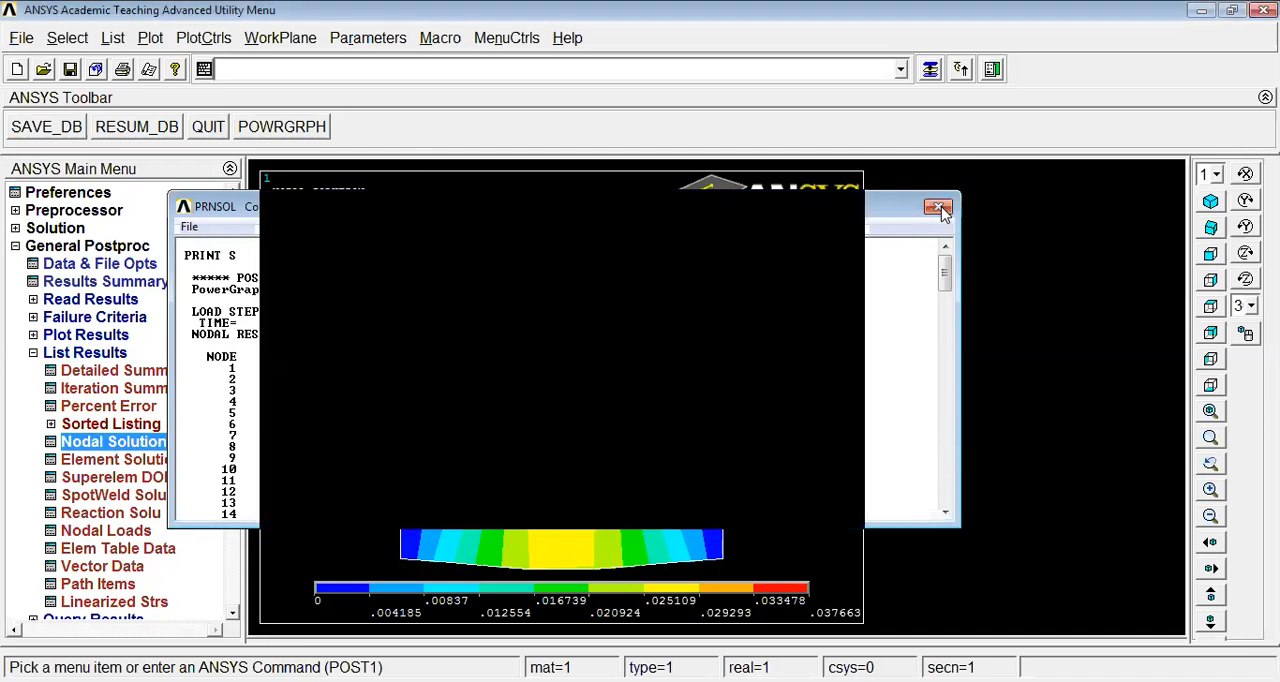